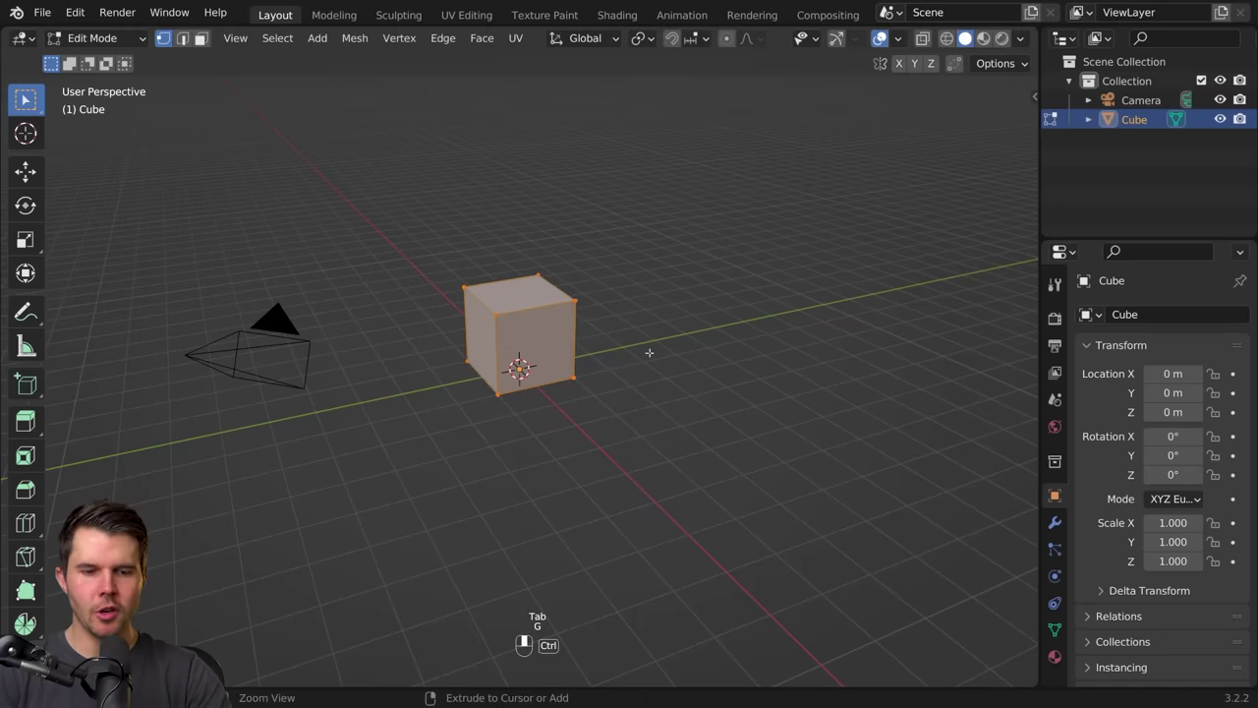
Step: Leave Edit Mode and set the cube's Z dimension to 3 m
key(Tab)
key(n)
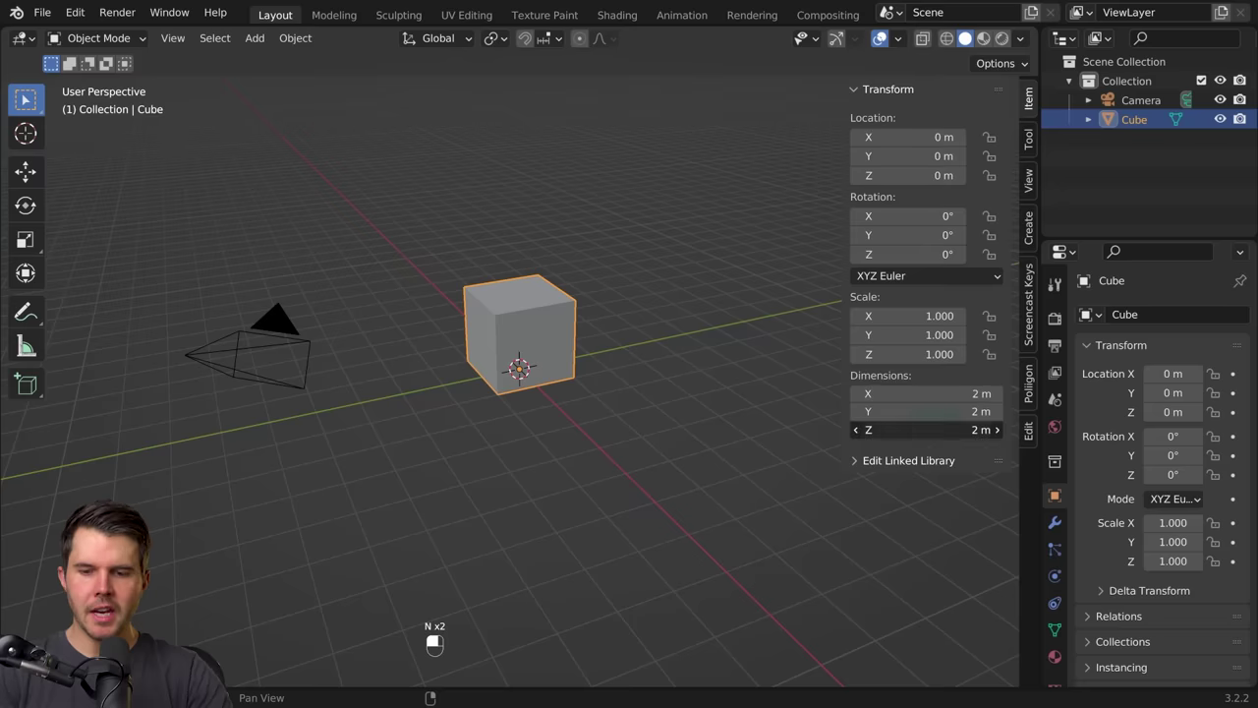
ctrl+shift+drag(923, 430, 945, 430)
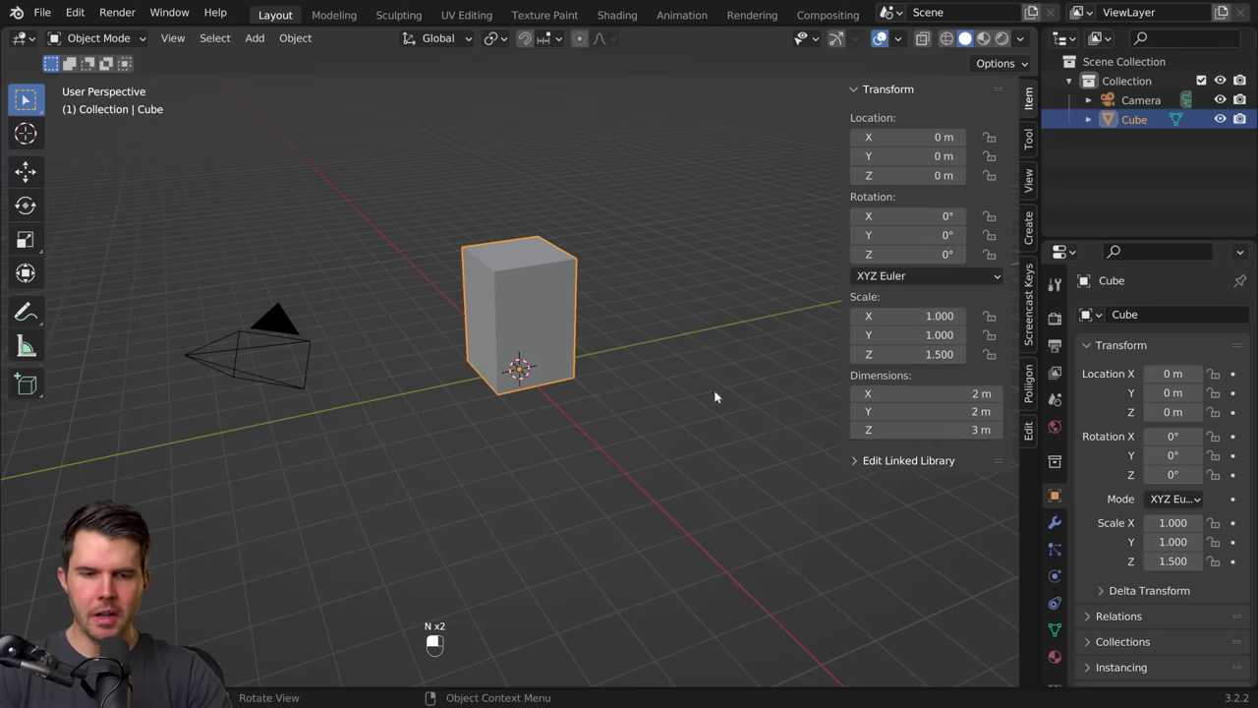
key(n)
Step: Scale the cube horizontally by about 4.34 with Z locked to form a wide, low room
key(s)
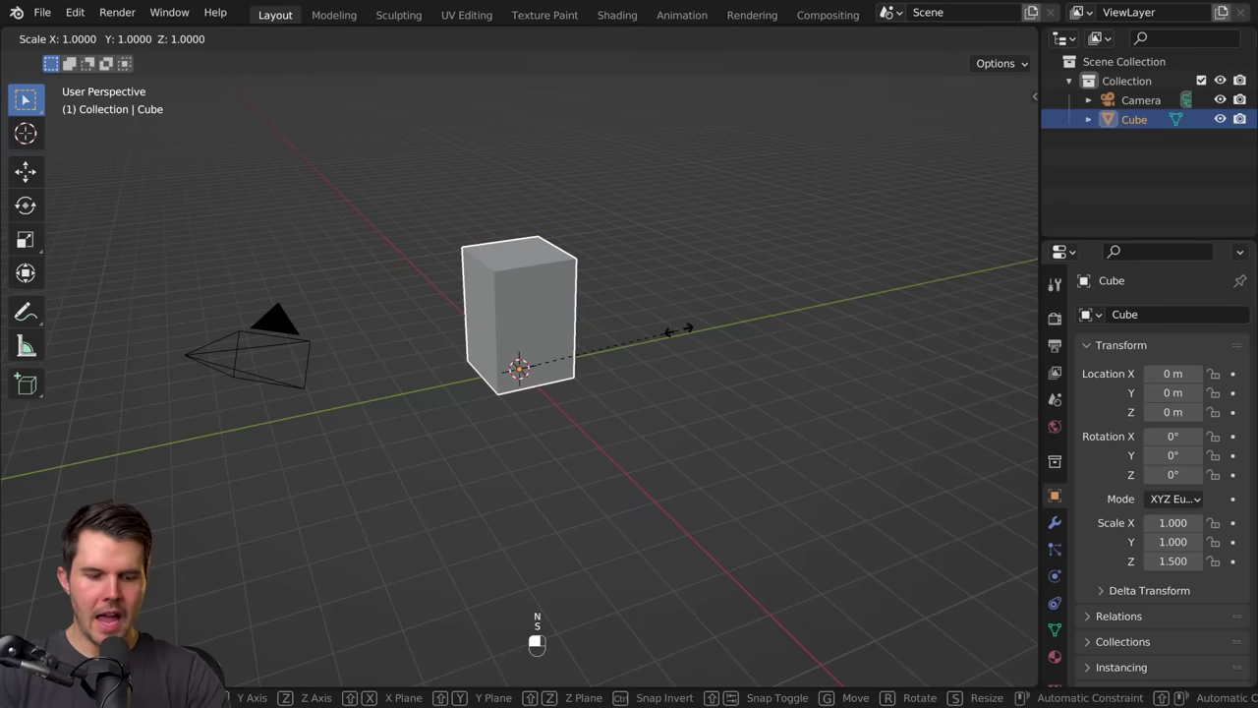
key(shift+z)
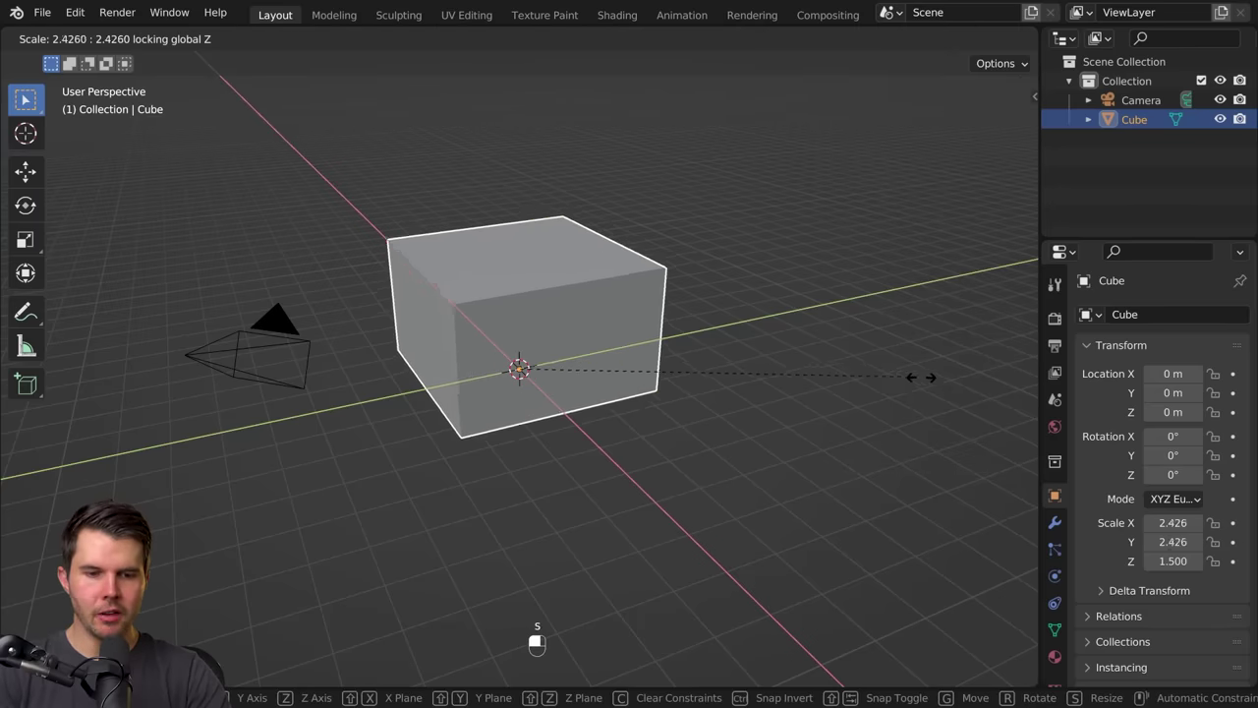
click(189, 396)
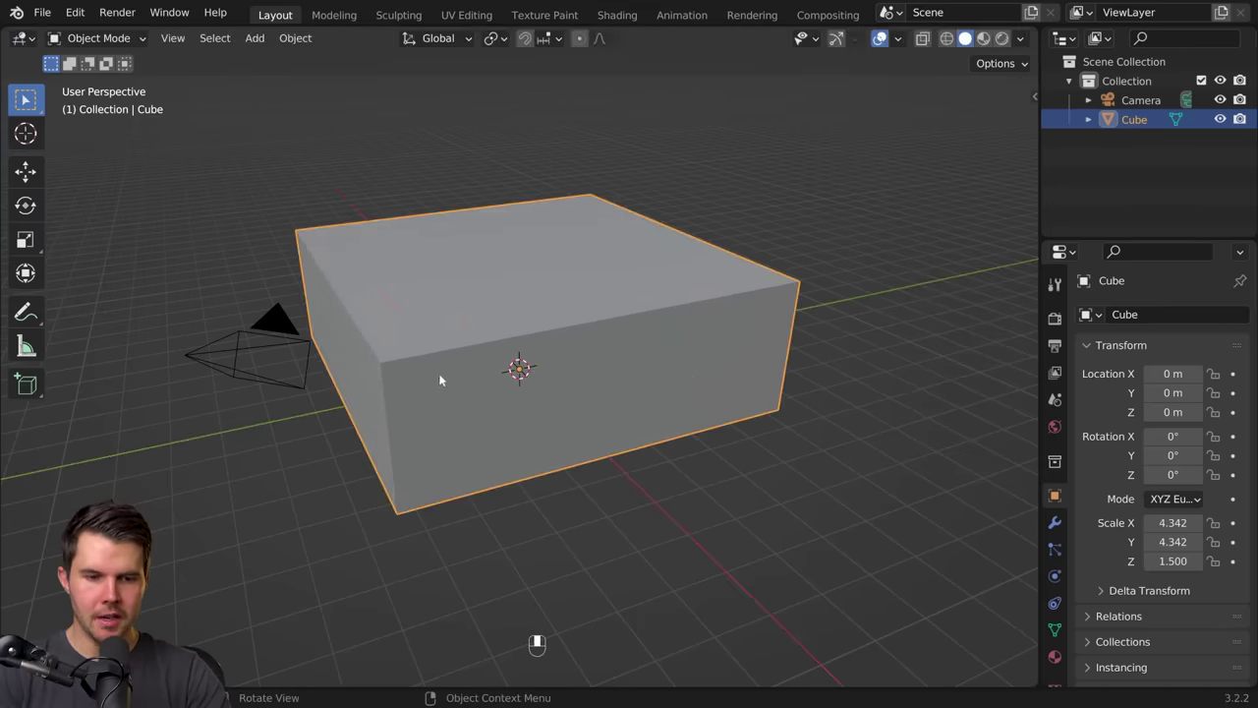
Step: Align the camera to a view inside the room, facing a back corner
shift+middle_drag(512, 245, 614, 272)
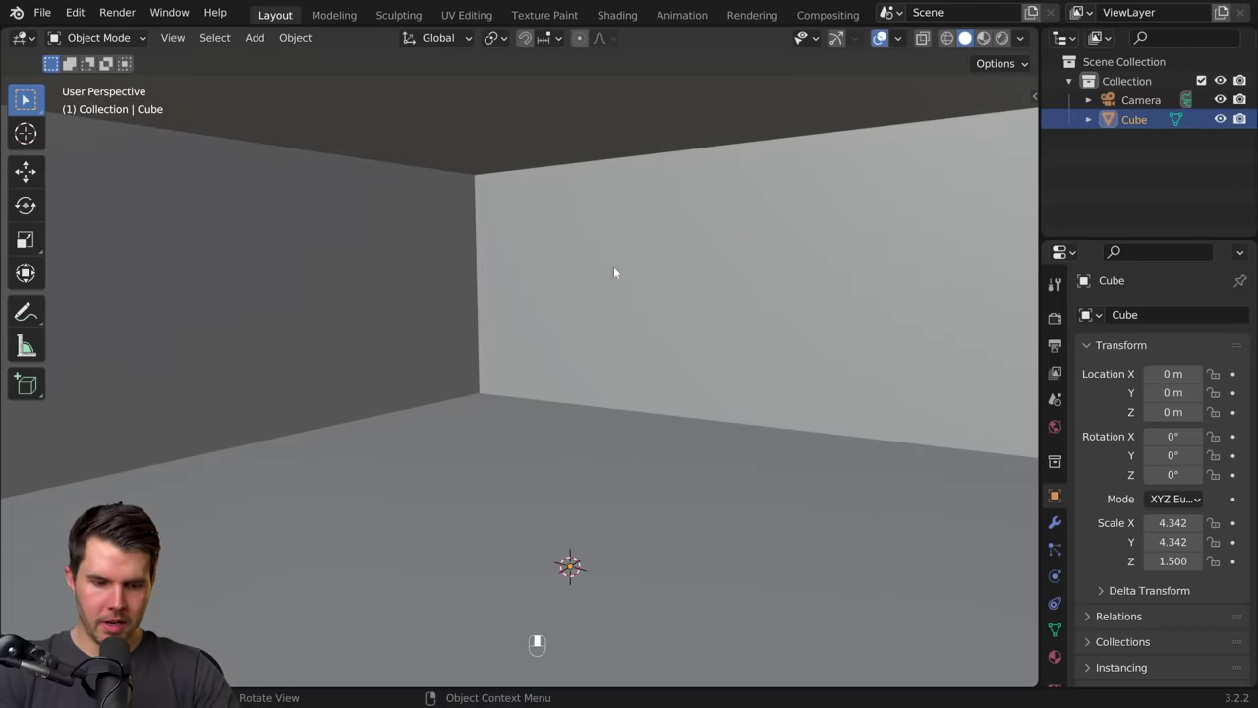
key(ctrl+alt+KP_0)
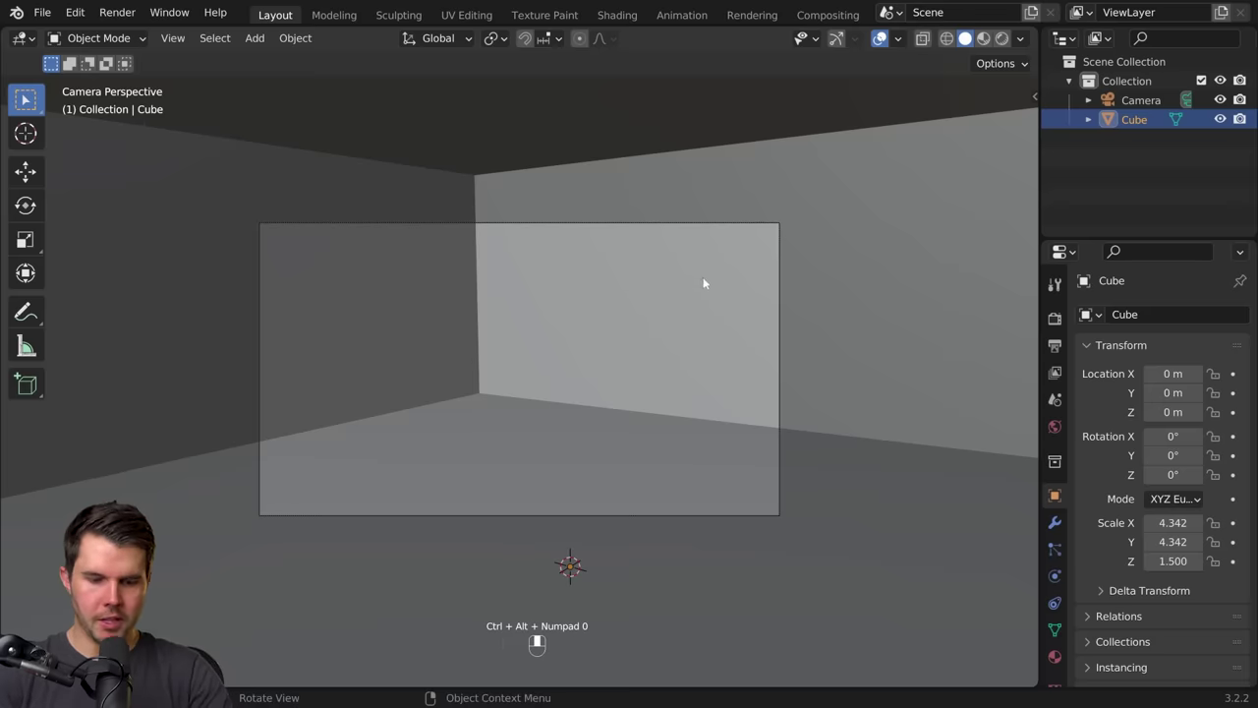
Step: Set the camera's rotation to 90° on X and 0° on Y, and move it along the Z axis
key(n)
click(779, 271)
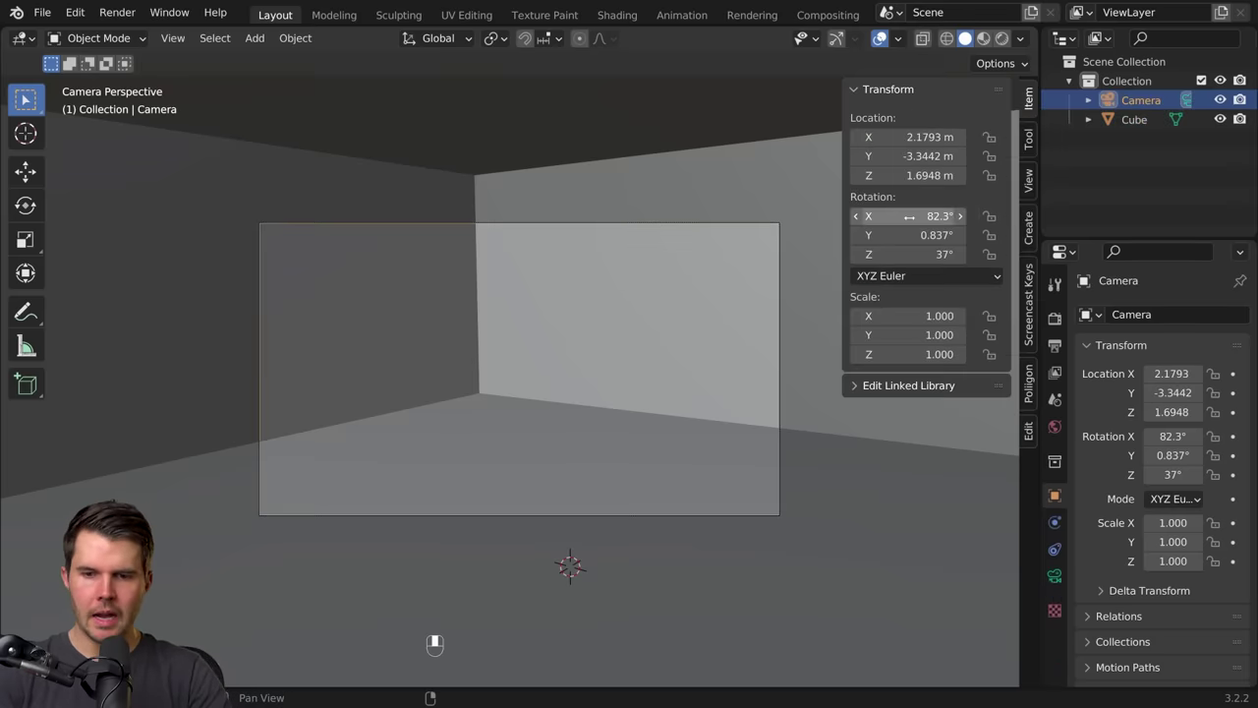
click(907, 216)
text(90)
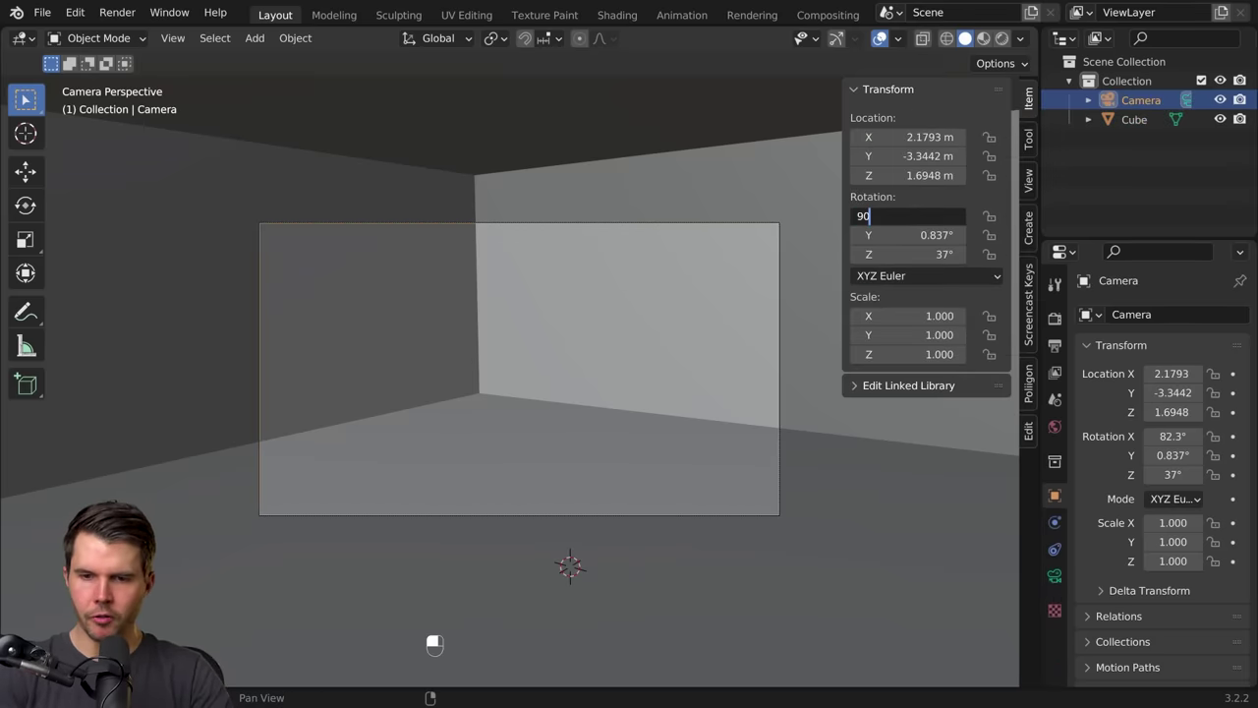
key(Tab)
text(0)
key(Return)
key(n)
key(g)
key(z)
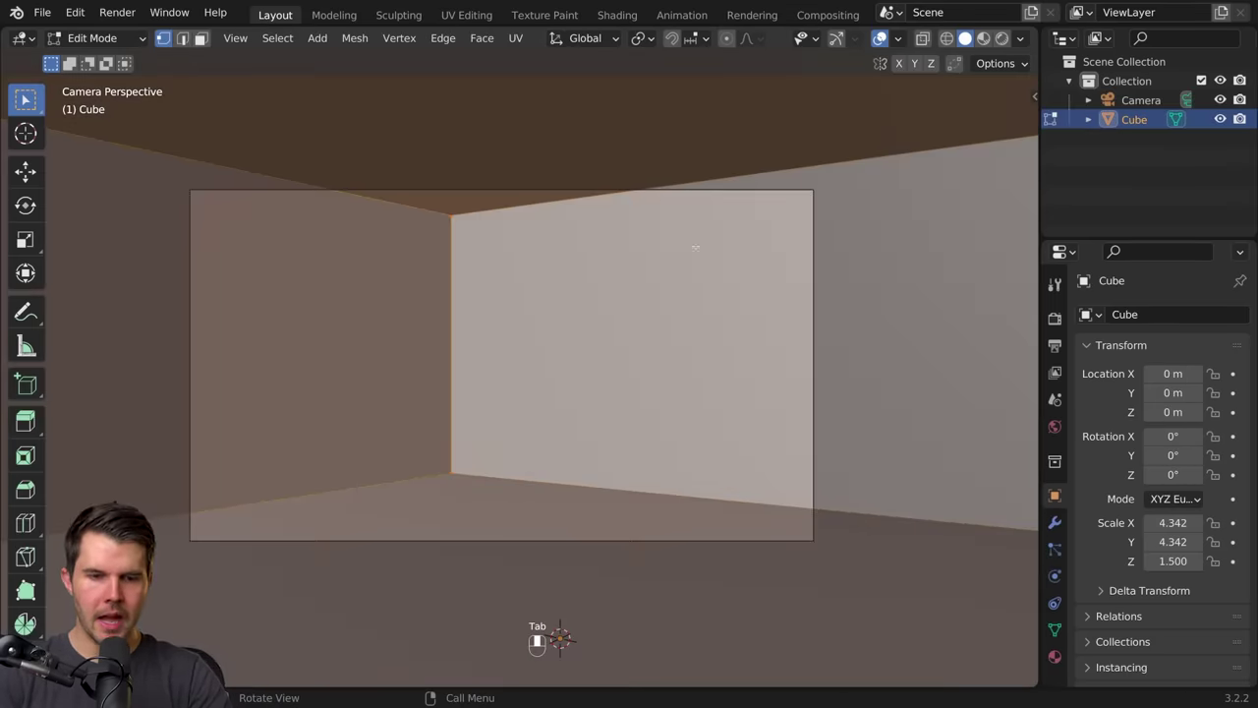
Step: Add two vertical loop cuts across the back wall and slide them to frame a wide opening
key(ctrl+r)
click(682, 197)
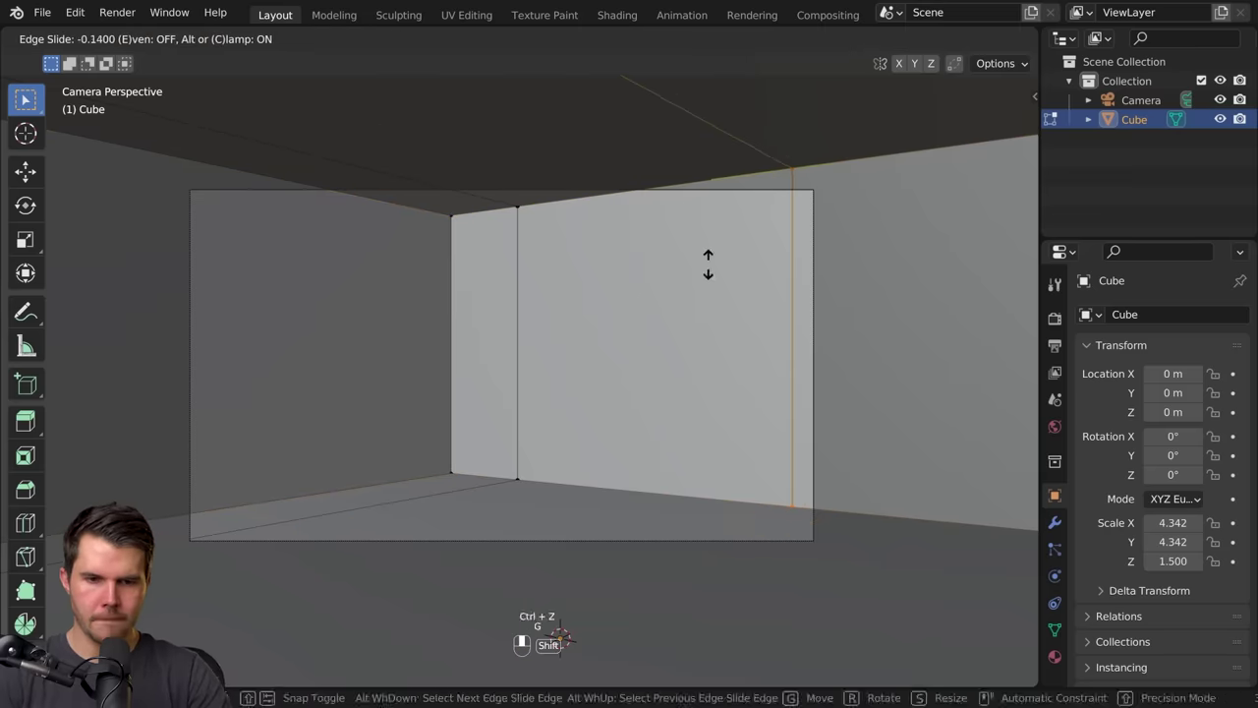
click(614, 333)
Step: Extrude the wall face between the cuts outward and delete it to leave a floor-to-ceiling window opening
key(3)
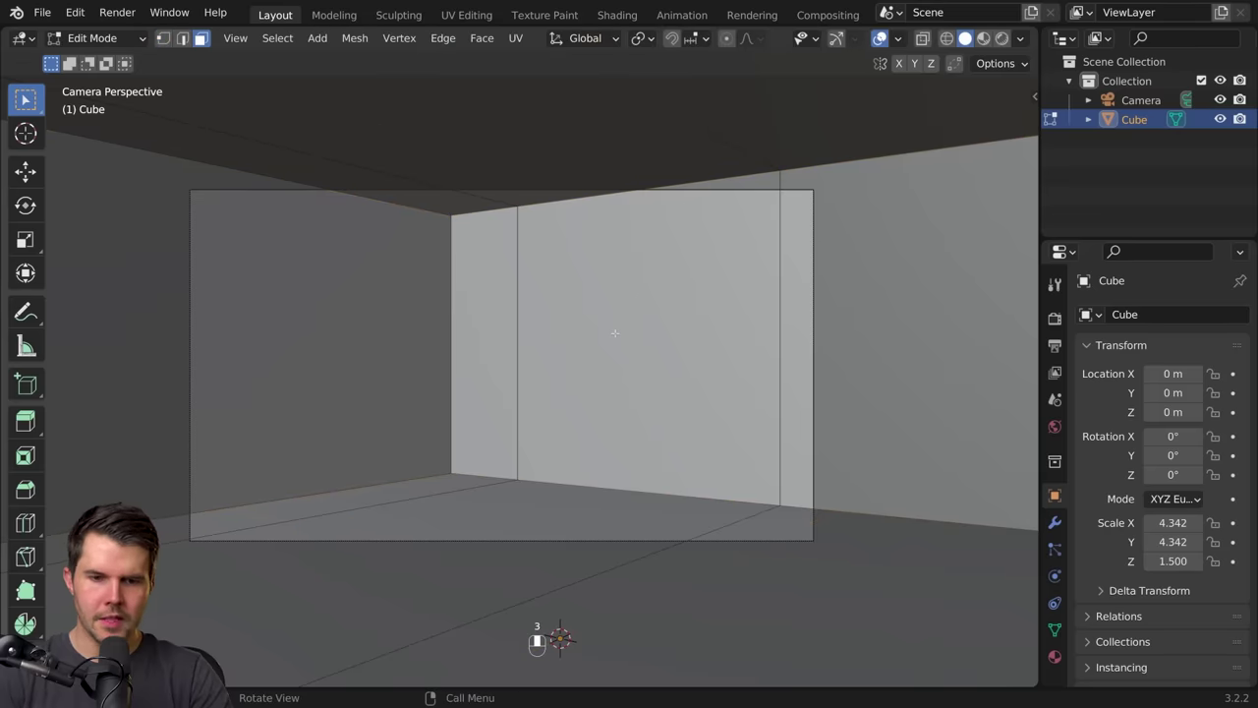
click(618, 307)
key(e)
click(646, 301)
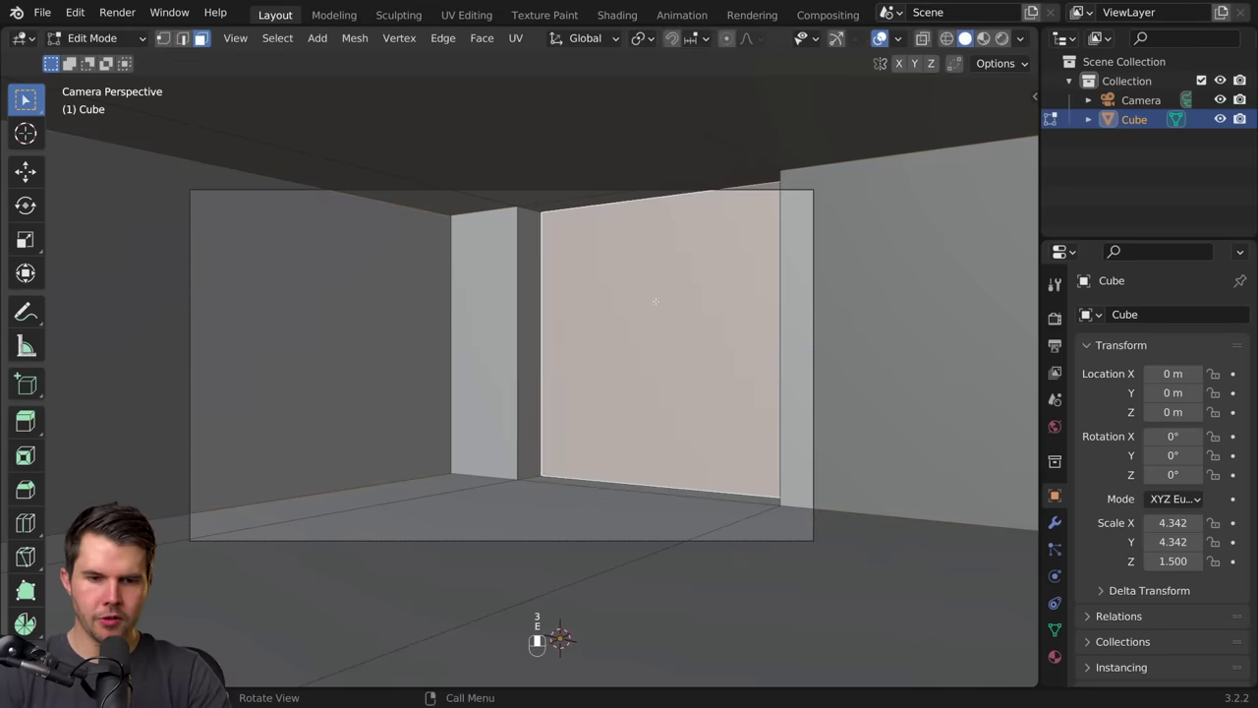
key(x)
click(649, 344)
key(Tab)
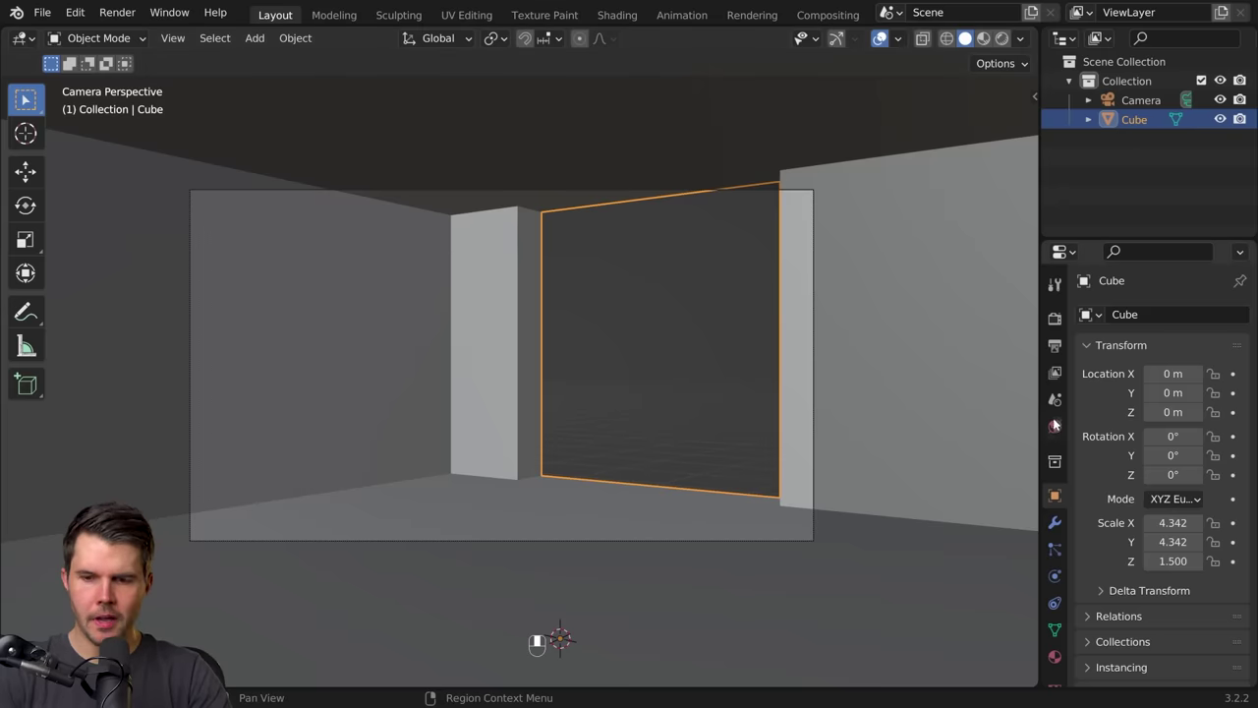
Step: Assign a Sky Texture to the world background color
click(1054, 425)
click(1159, 443)
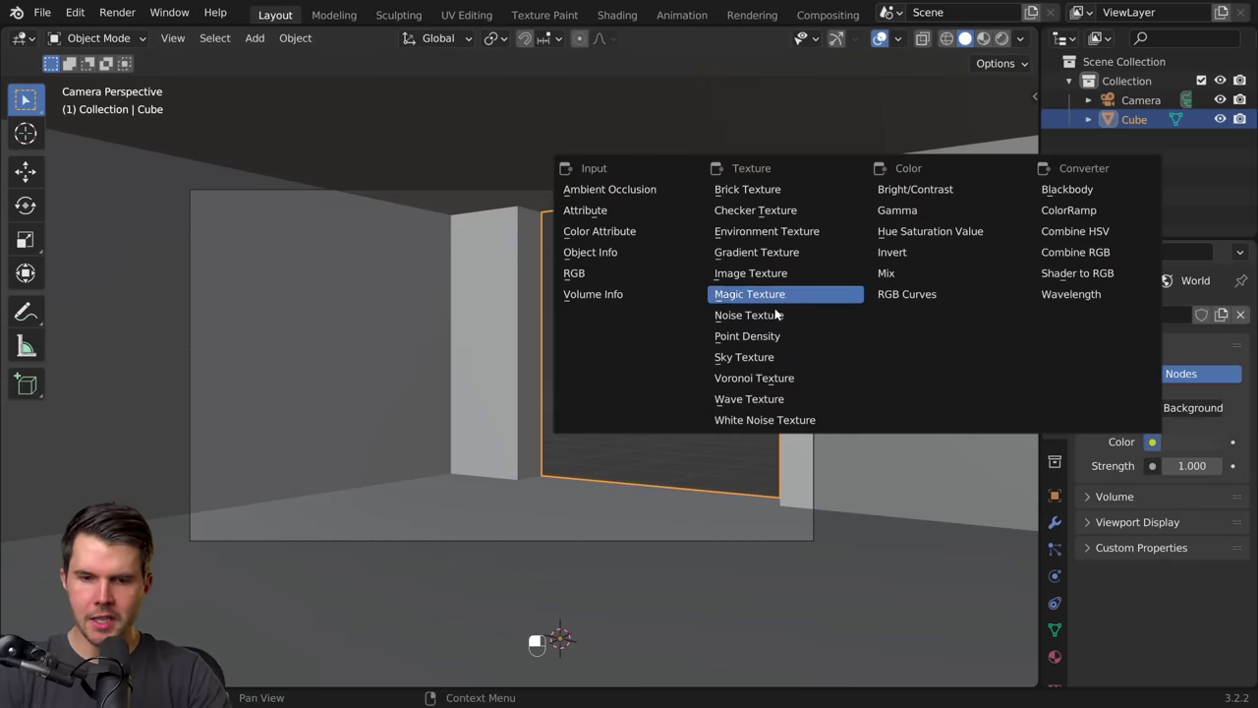
click(758, 358)
Step: Set the render engine to Cycles with GPU Compute and display the viewport in rendered shading
click(1054, 317)
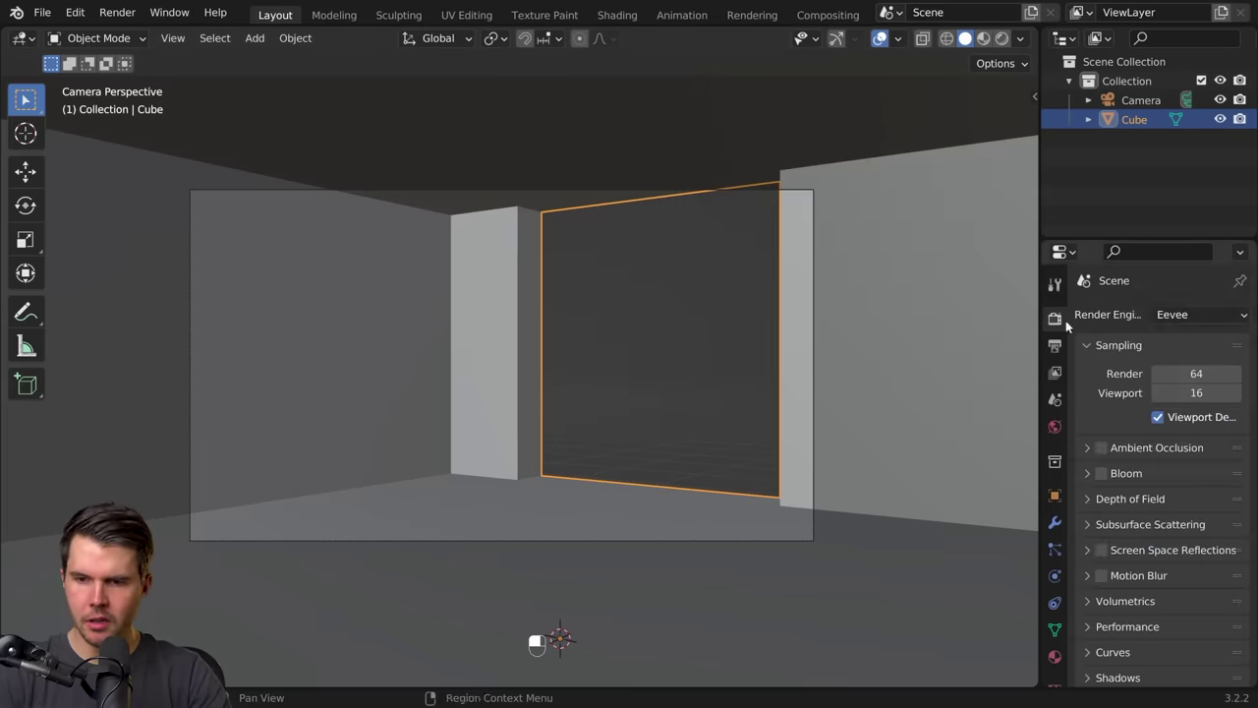
click(1184, 314)
click(1158, 375)
click(1169, 362)
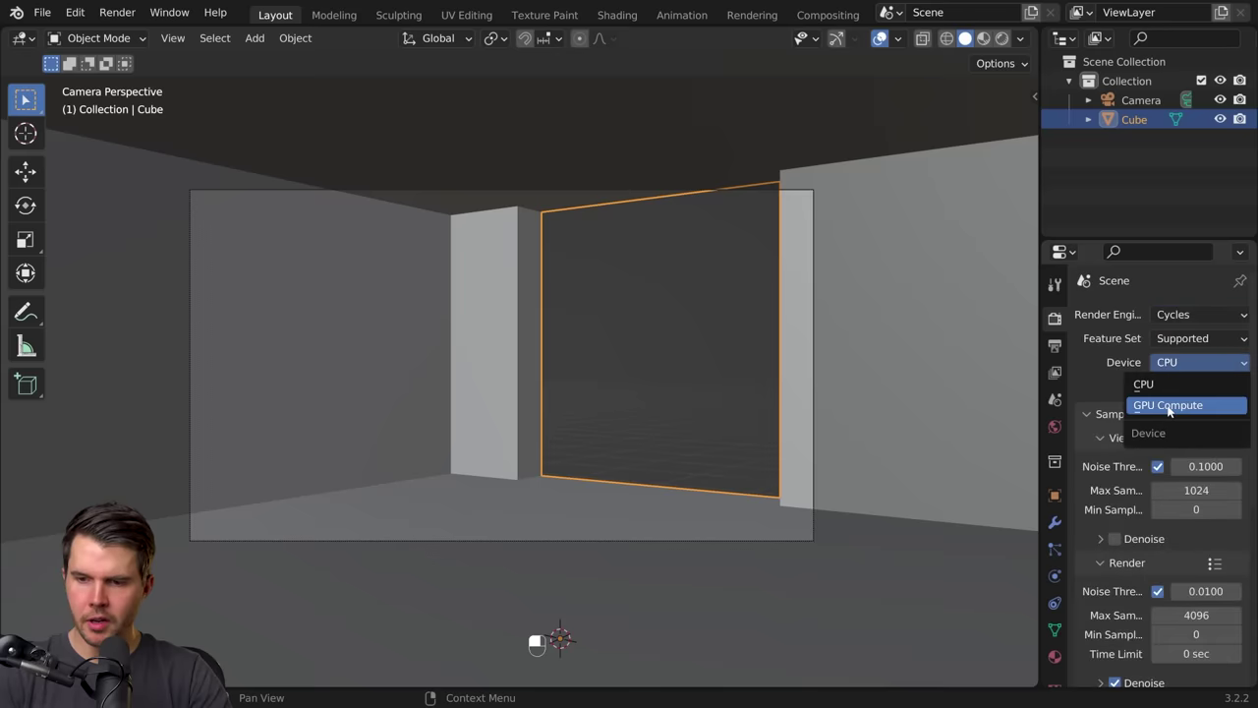
click(1165, 404)
key(z)
click(801, 264)
Step: Lower the color management exposure and adjust the sky so sunlight enters through the window opening
scroll(1165, 564, down, 15)
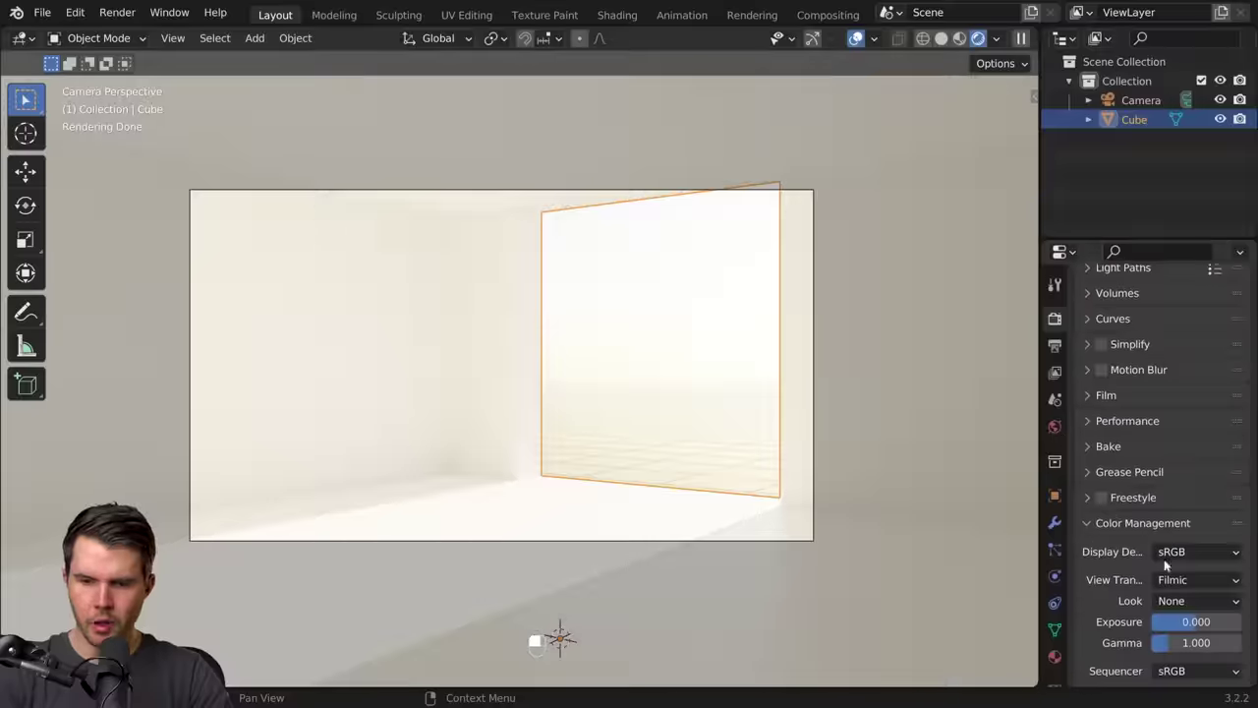
mouse_move(1195, 596)
ctrl+mouse_down()
mouse_move(1171, 595)
mouse_move(1182, 595)
ctrl+mouse_up()
click(1055, 428)
mouse_move(1182, 429)
mouse_down()
mouse_move(1212, 429)
mouse_move(1183, 411)
mouse_move(1198, 411)
mouse_up()
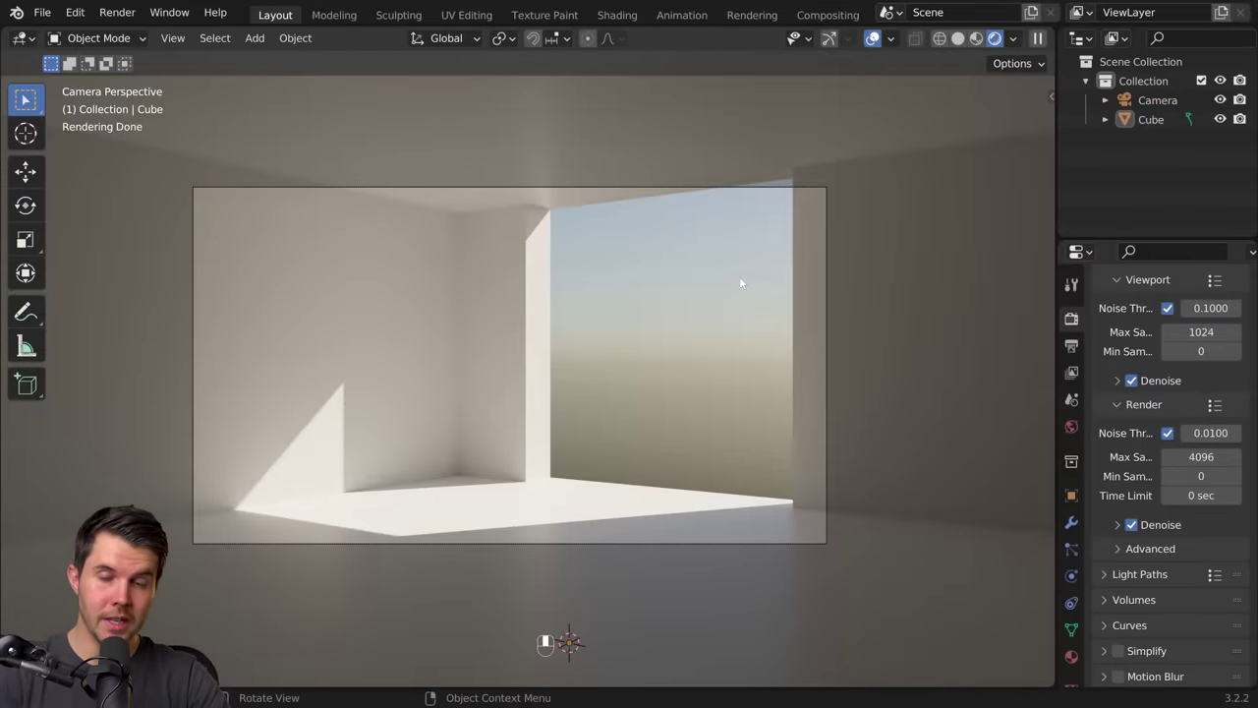
Step: Search the Poliigon library for "plaster" and apply the orange plaster material to the room at 2K
key(n)
click(1044, 385)
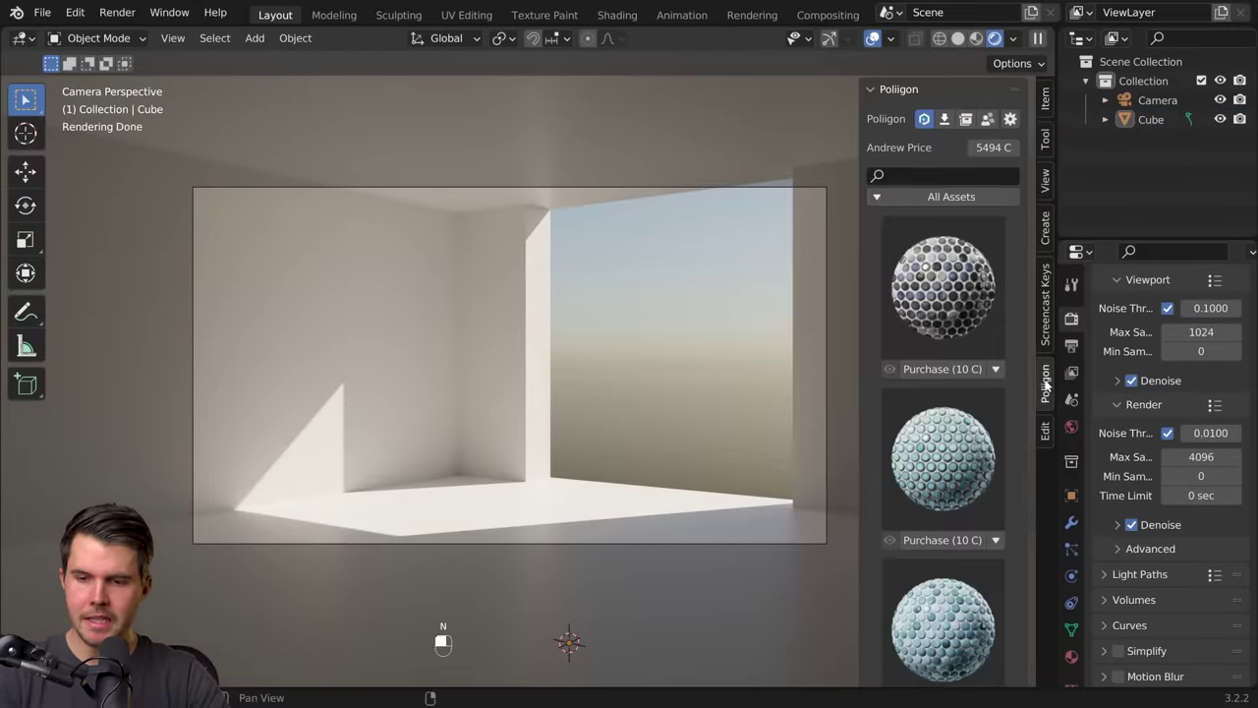
click(943, 175)
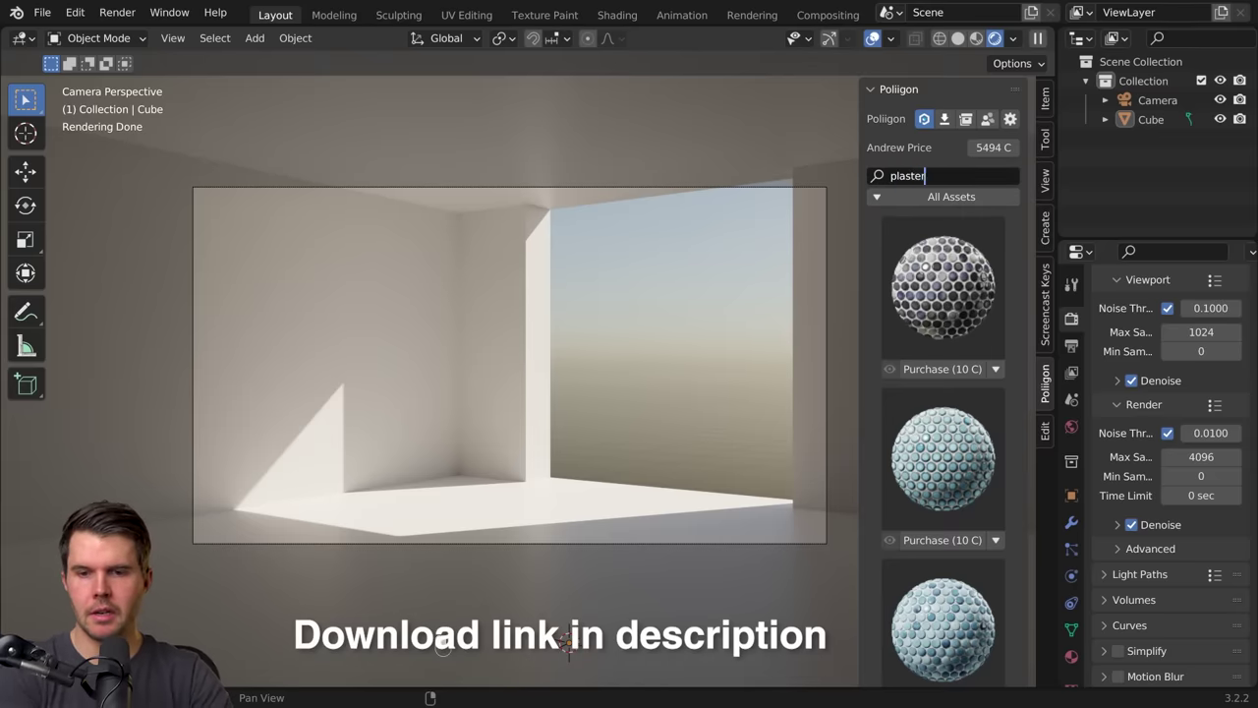
text(plaster)
key(Return)
scroll(938, 294, down, 4)
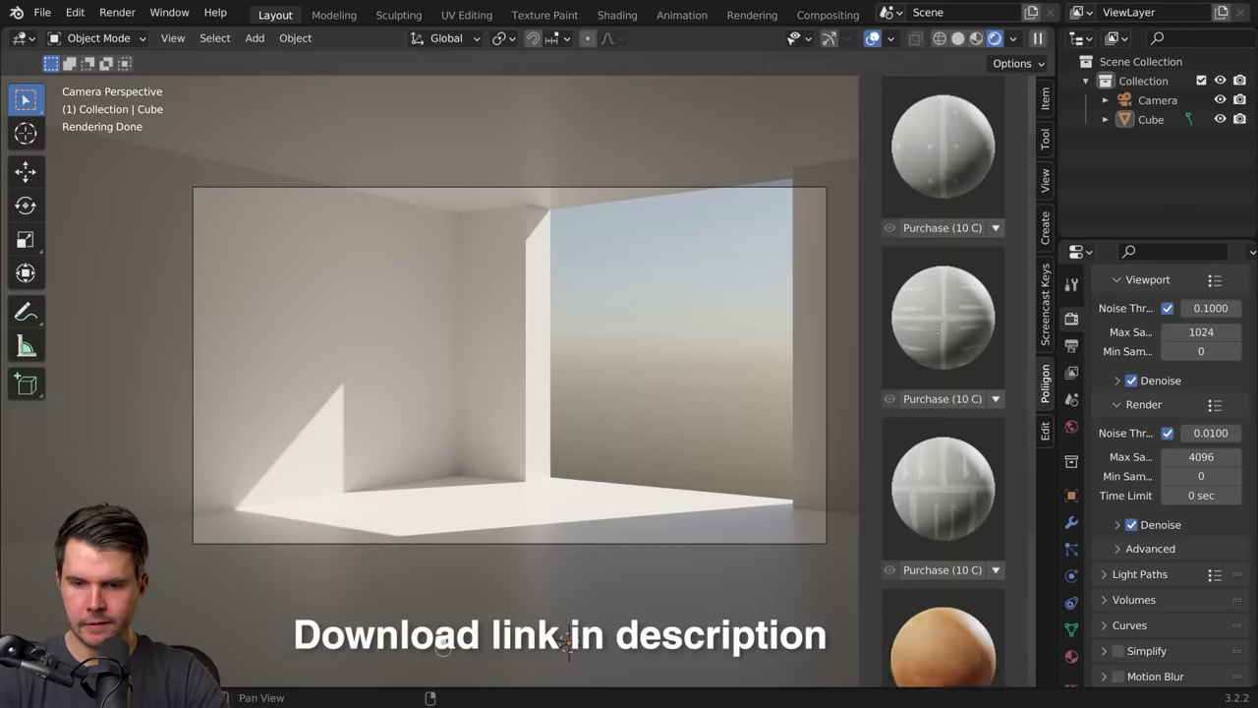
scroll(951, 372, down, 5)
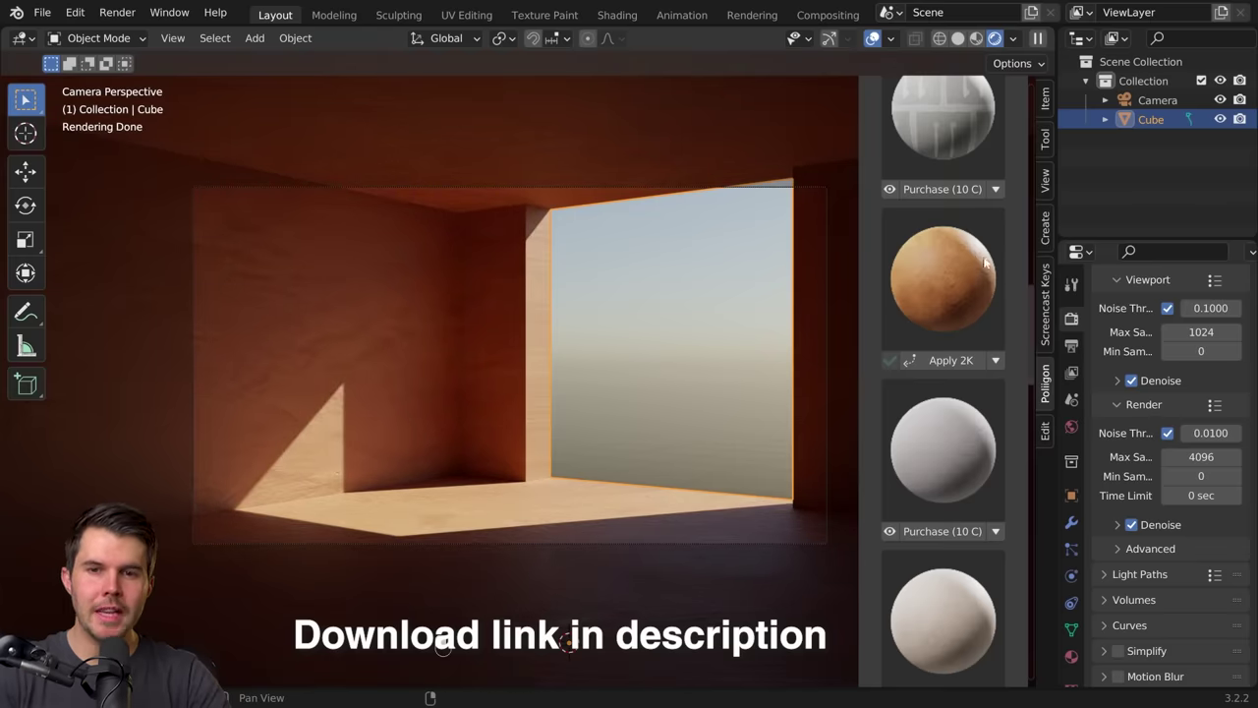
Step: Search the Poliigon library for "free" and look through the free assets
scroll(962, 373, up, 8)
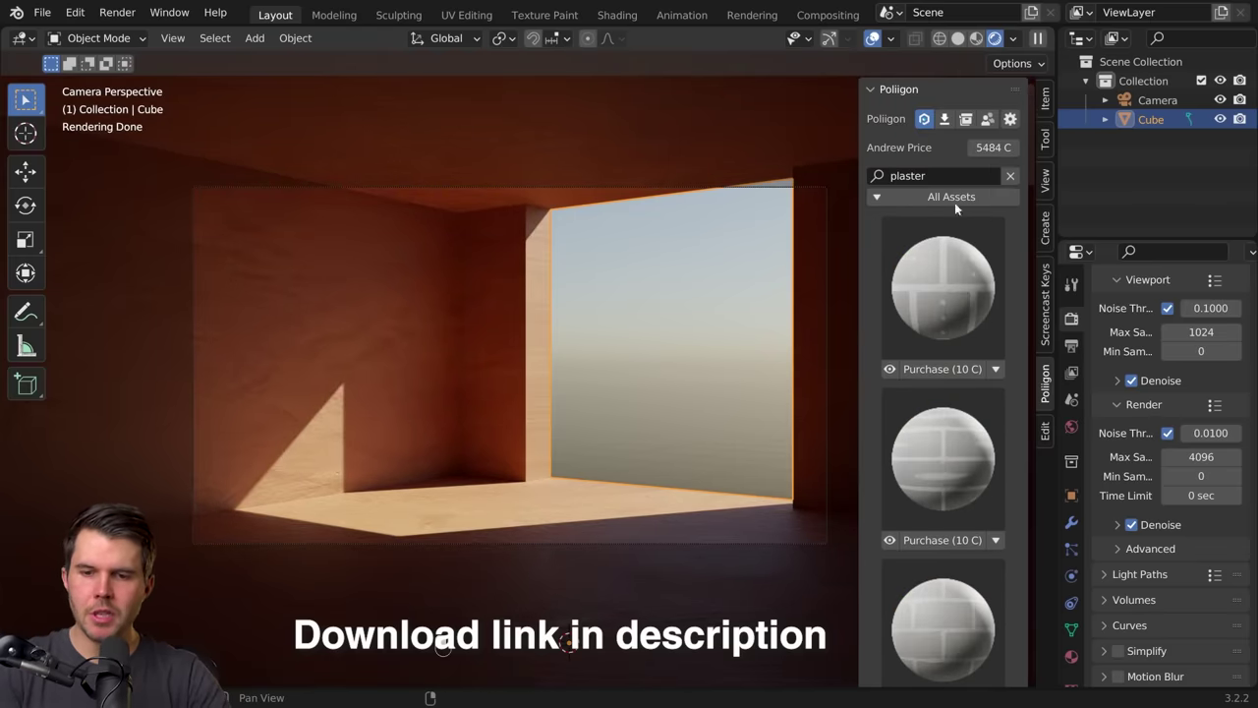
click(1008, 176)
click(973, 176)
text(free)
key(Return)
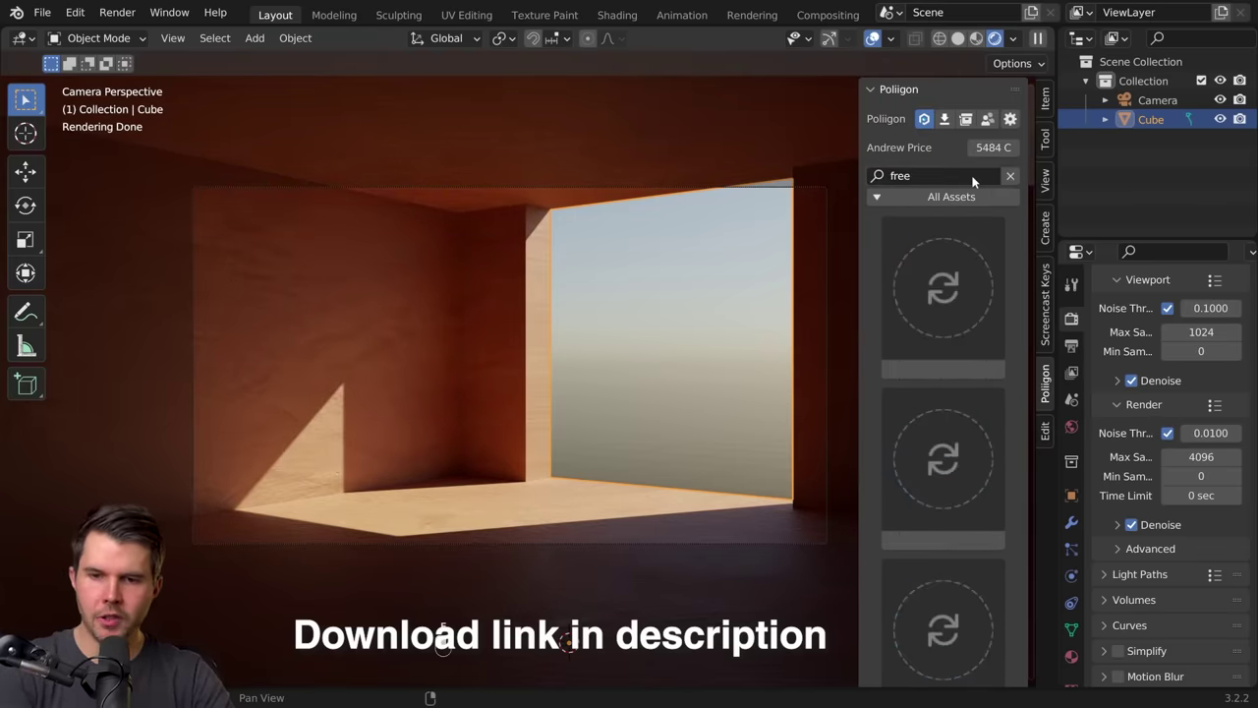
scroll(976, 428, down, 6)
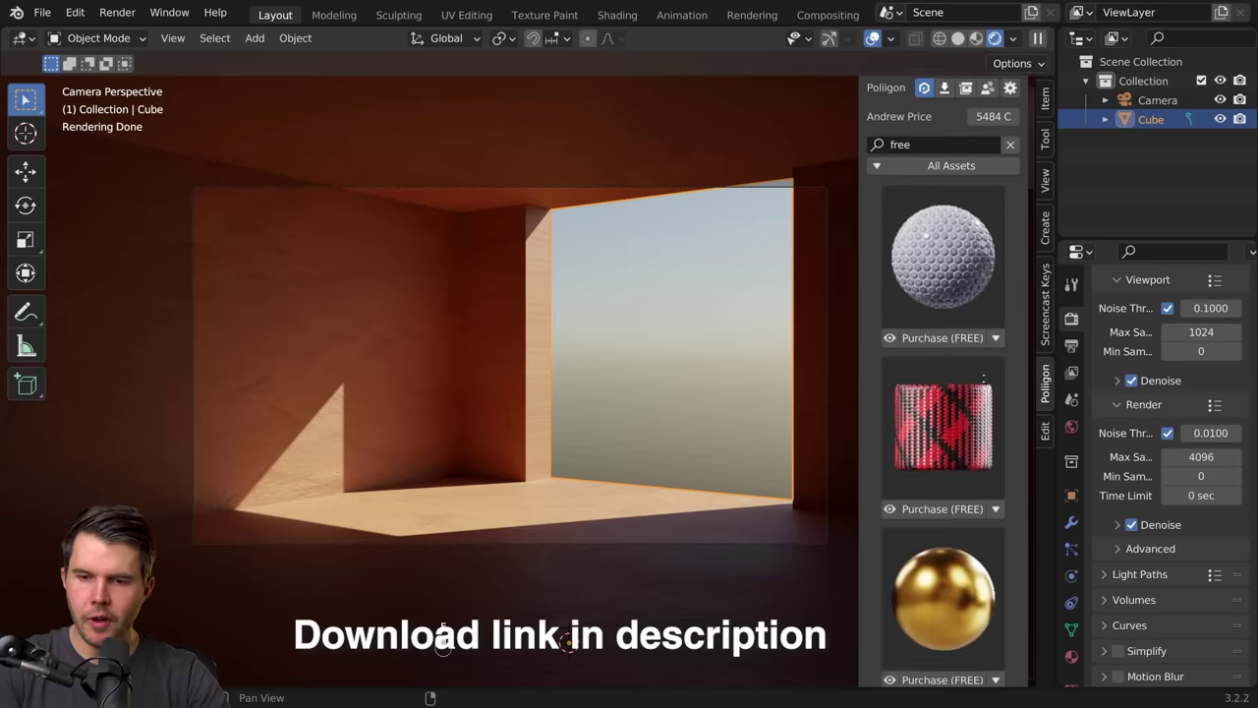
scroll(1018, 116, down, 12)
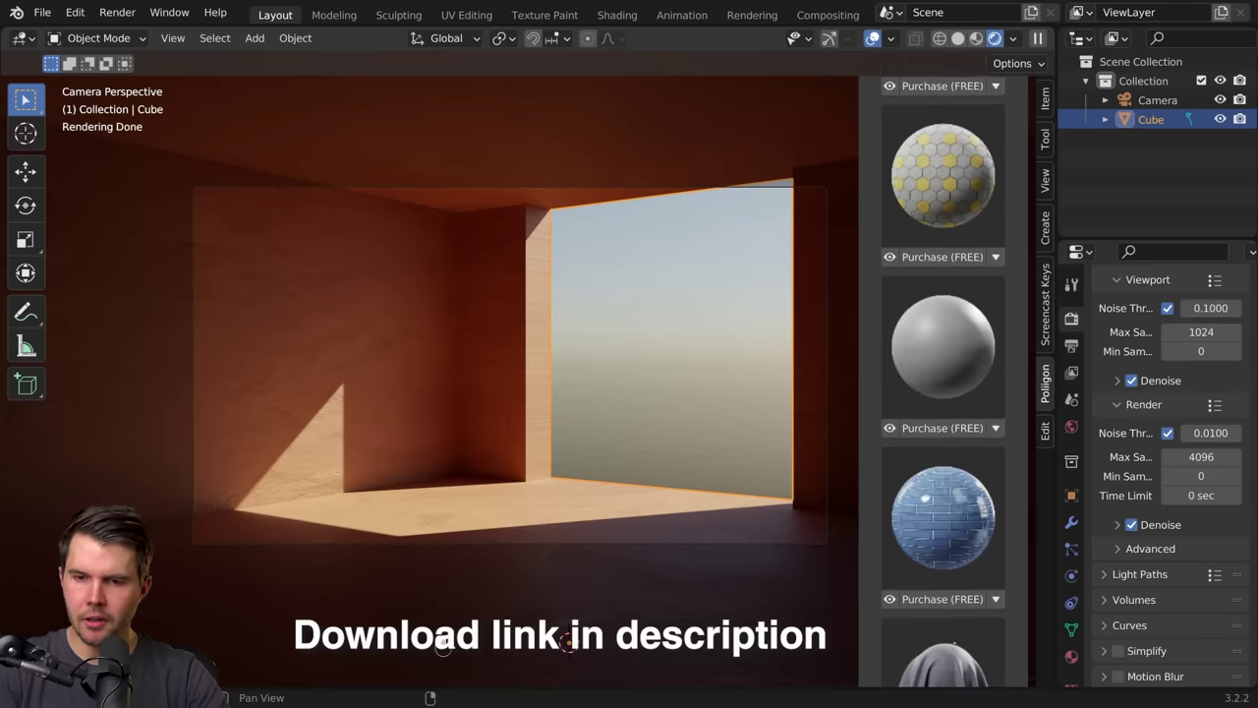
key(n)
Step: Apply the room's scale and unwrap all its faces with Smart UV Project
middle_drag(629, 245, 708, 233)
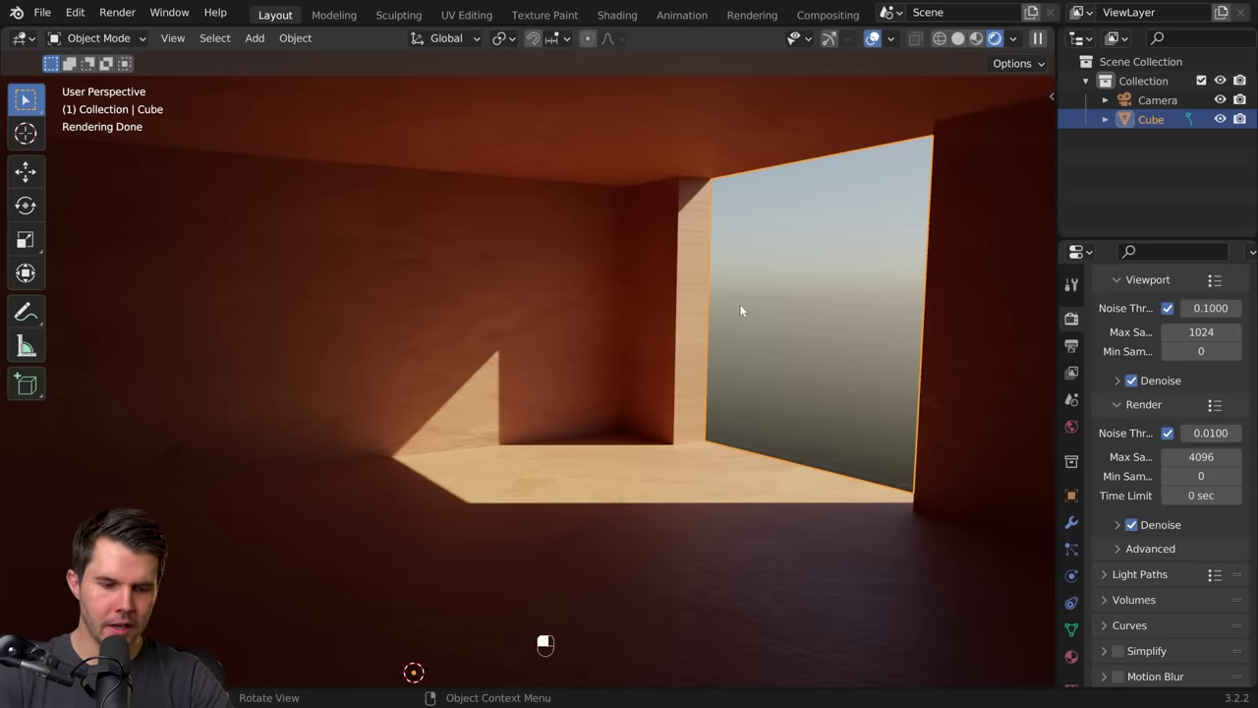
key(ctrl+a)
click(735, 359)
key(Tab)
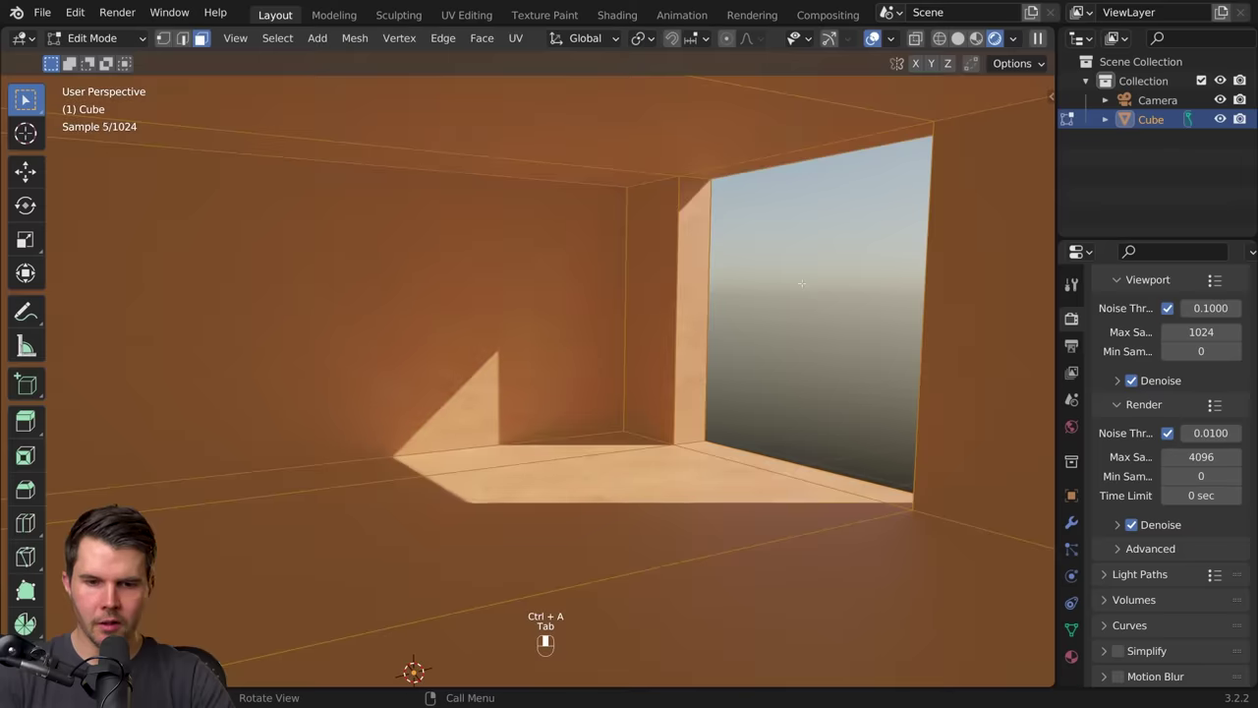
key(u)
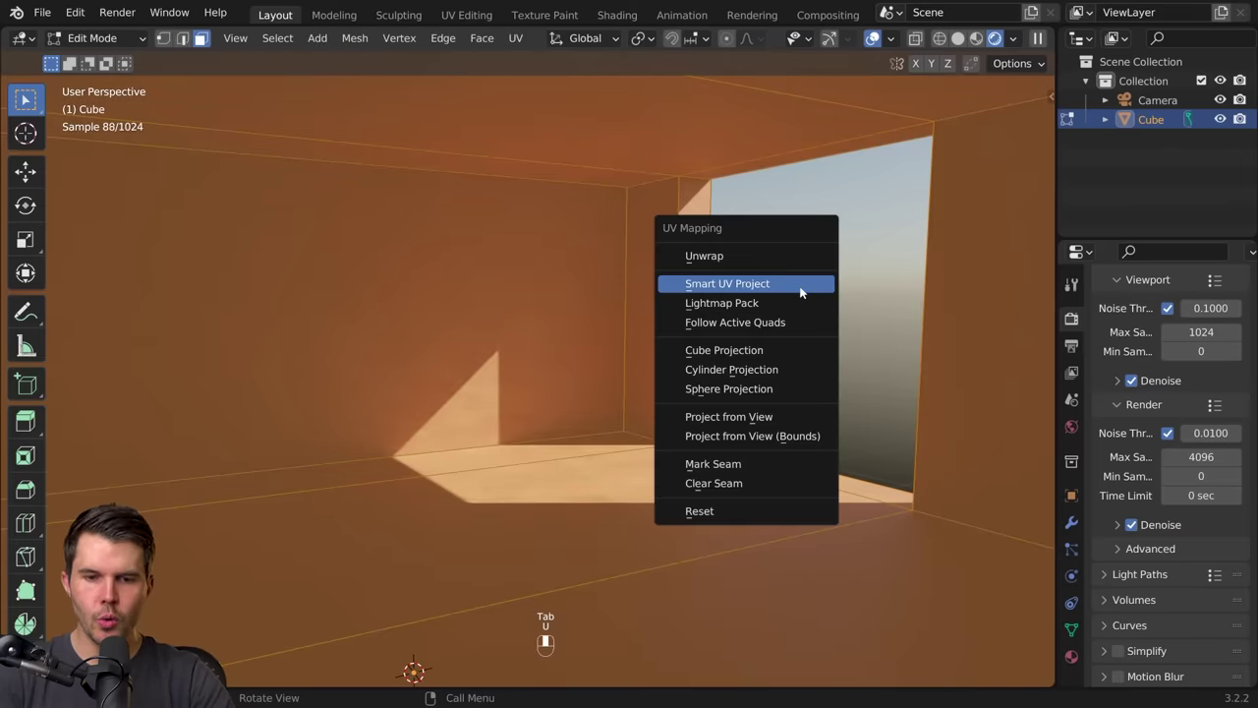
click(801, 287)
click(789, 441)
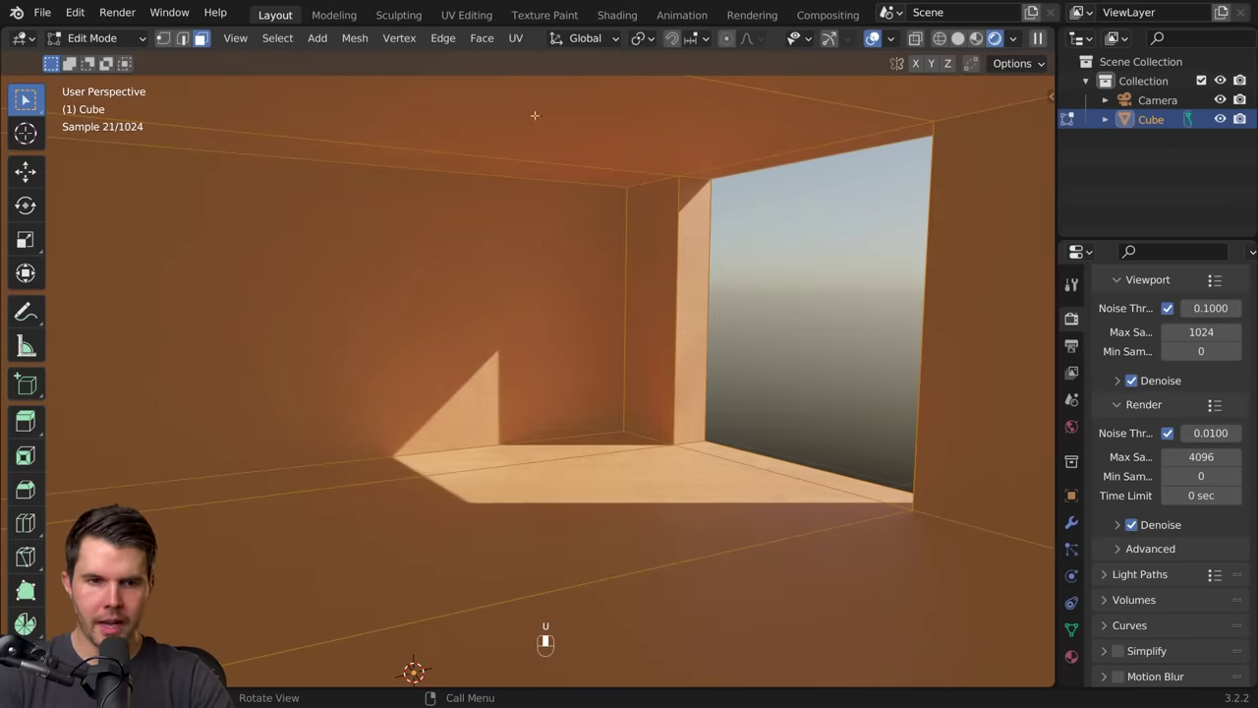
Step: Scale all the room's UV islands up uniformly beyond the texture bounds for finer plaster detail, and return to the Layout workspace
click(467, 17)
scroll(381, 357, up, 3)
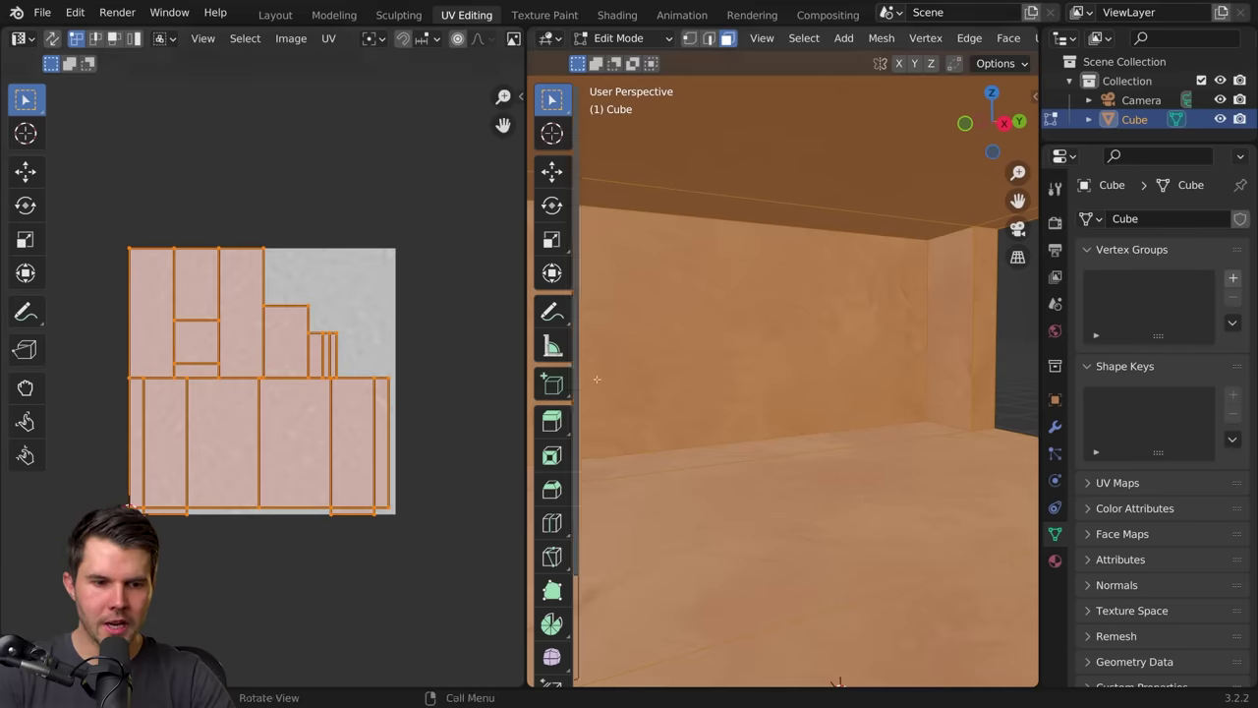
key(s)
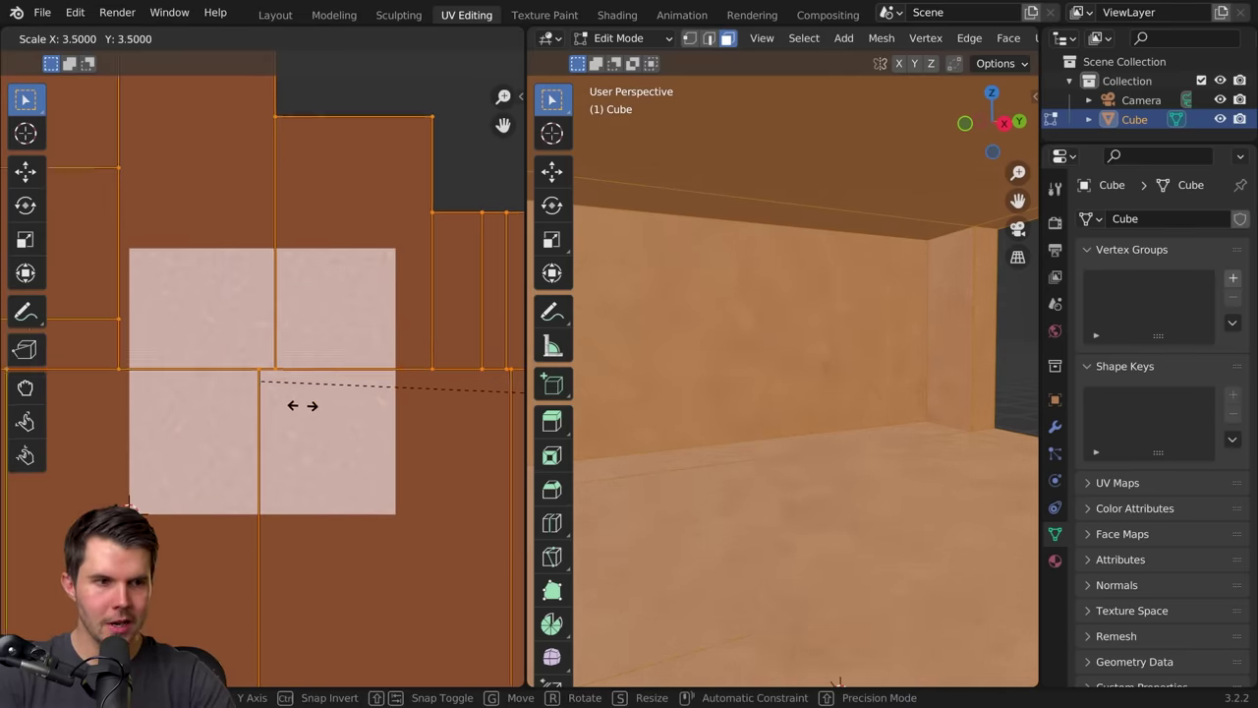
click(427, 406)
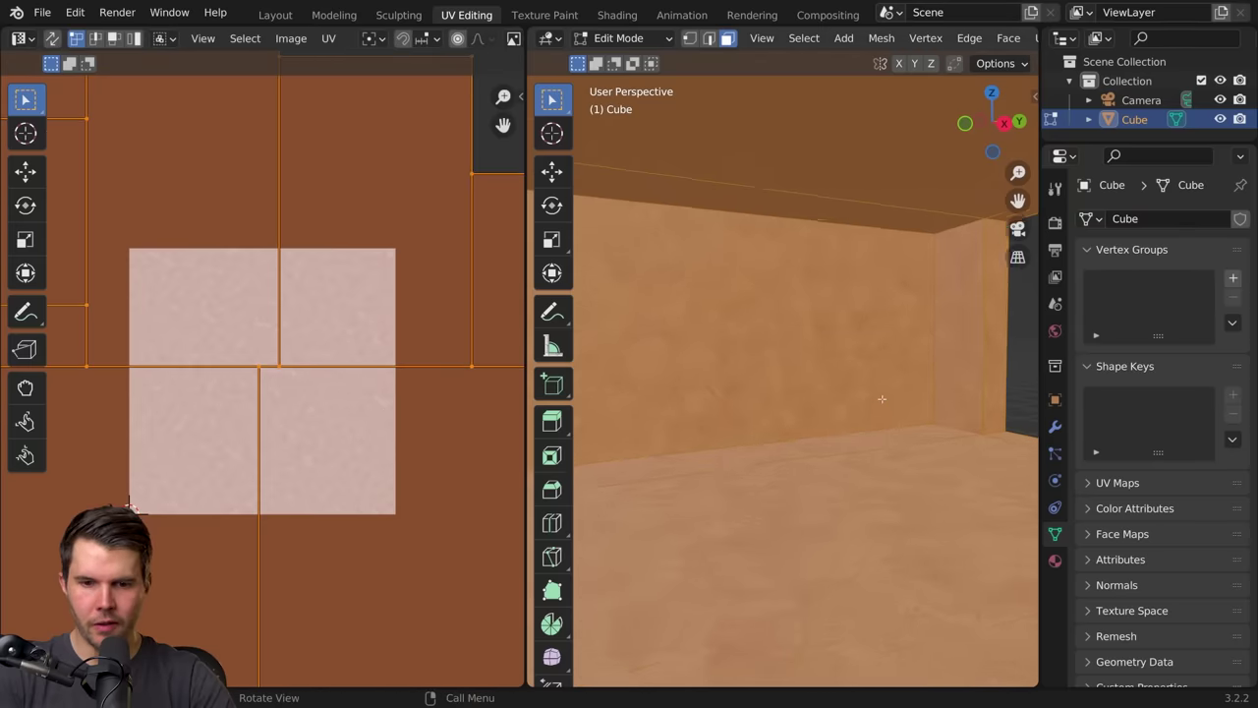
key(Tab)
click(275, 14)
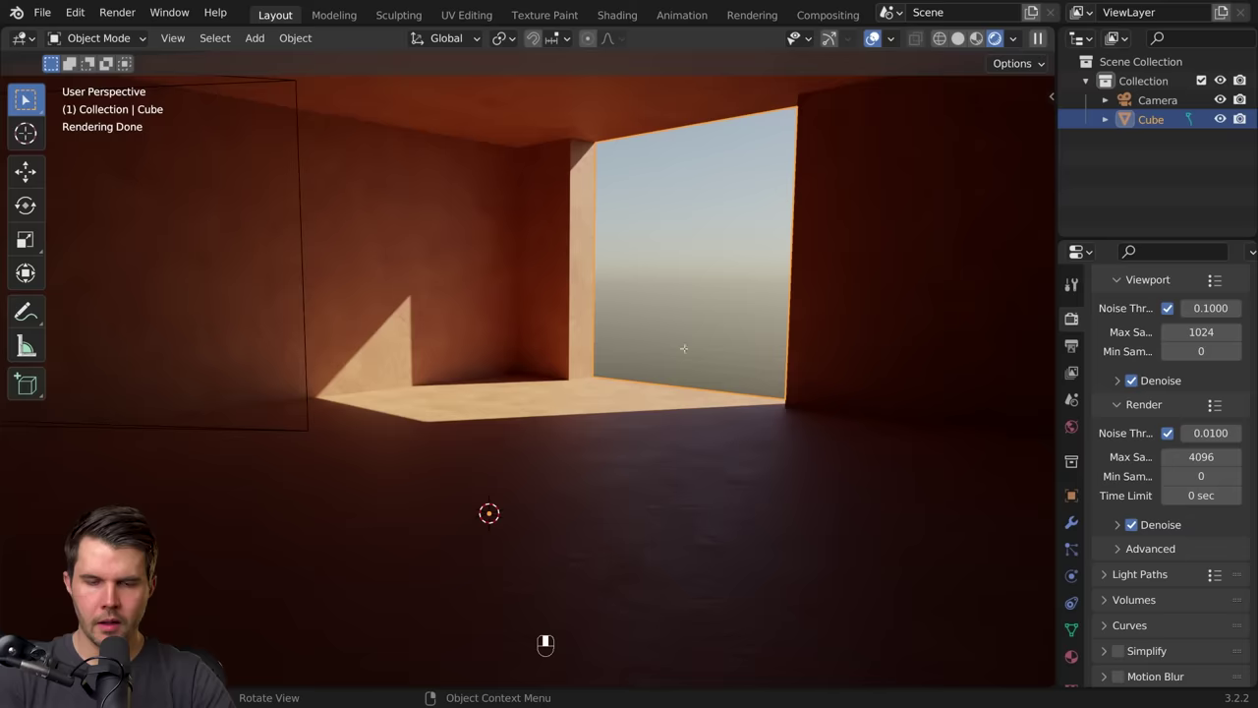
Step: Select the room's floor faces by picking one floor face and extending the selection to faces with a similar normal
key(Tab)
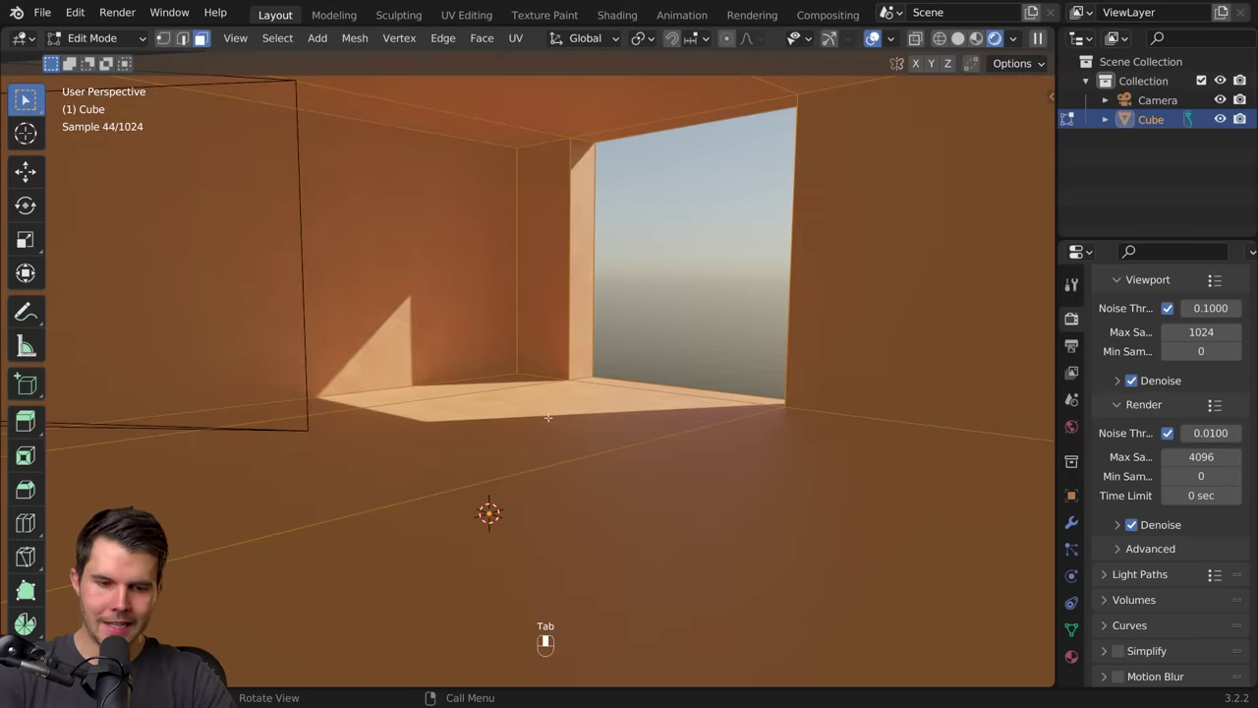
click(528, 421)
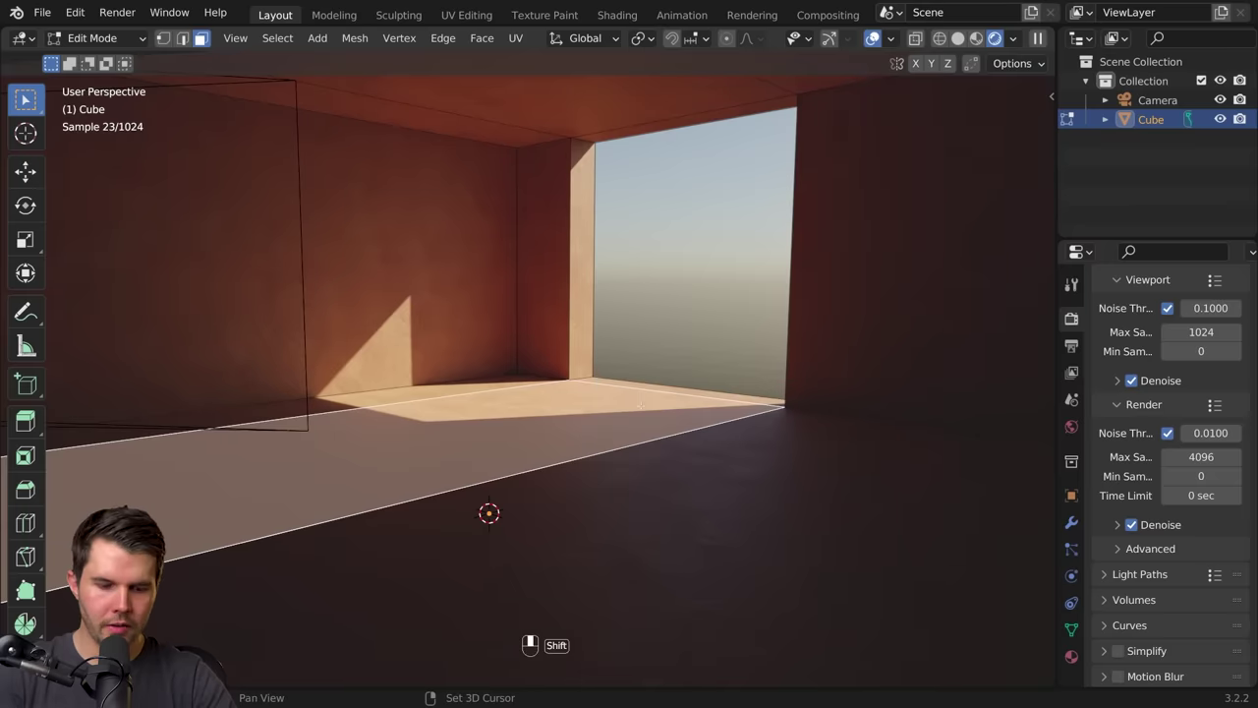
key(shift+g)
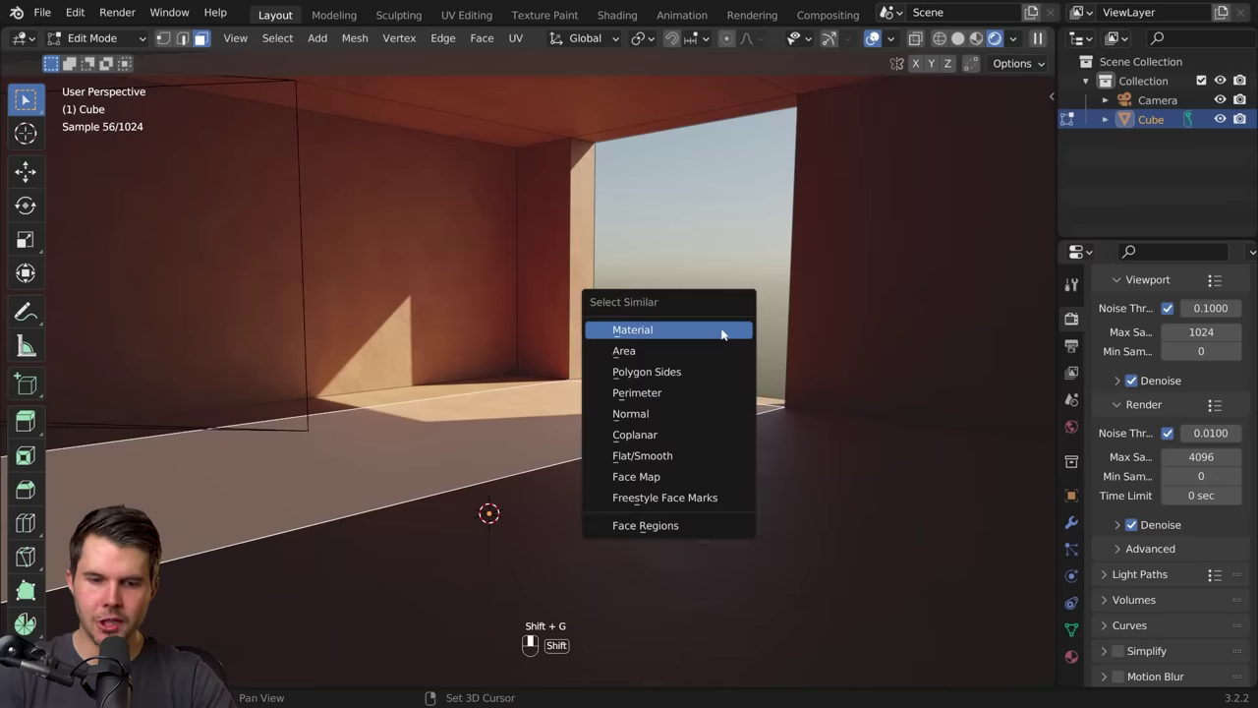
click(669, 414)
middle_drag(589, 443, 810, 438)
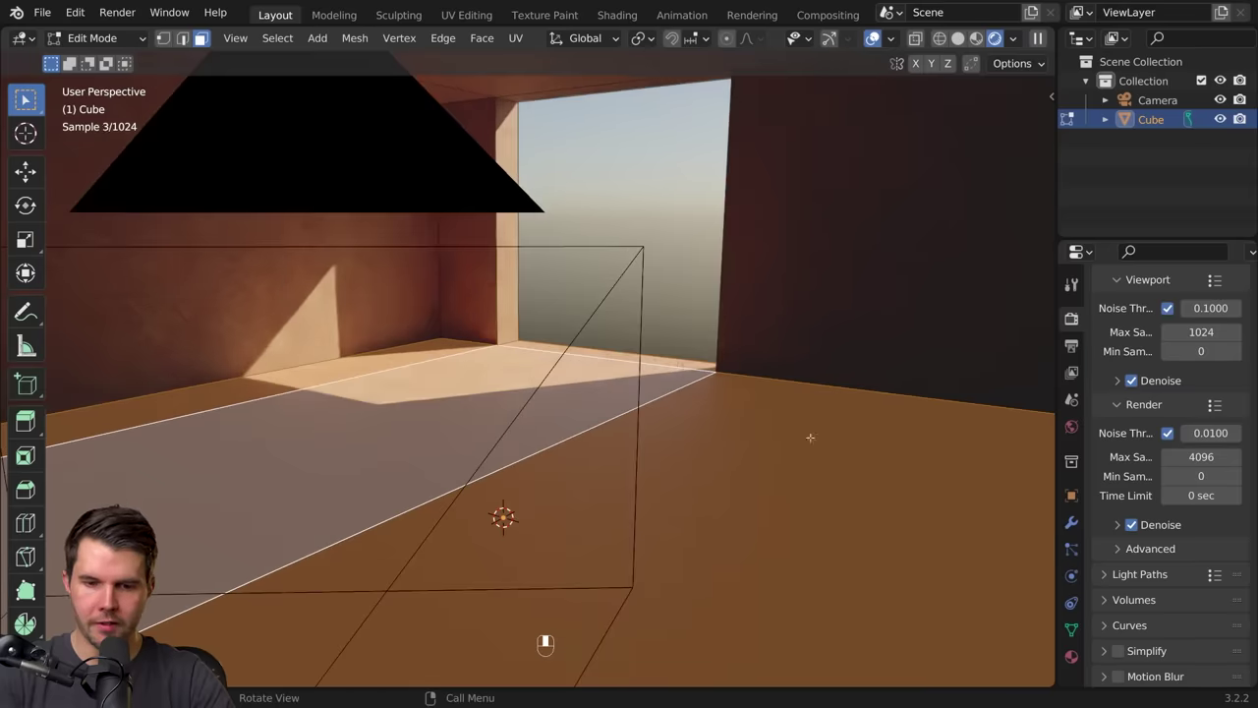
Step: Add a second material slot to the room and assign it to the selected floor faces
click(1071, 656)
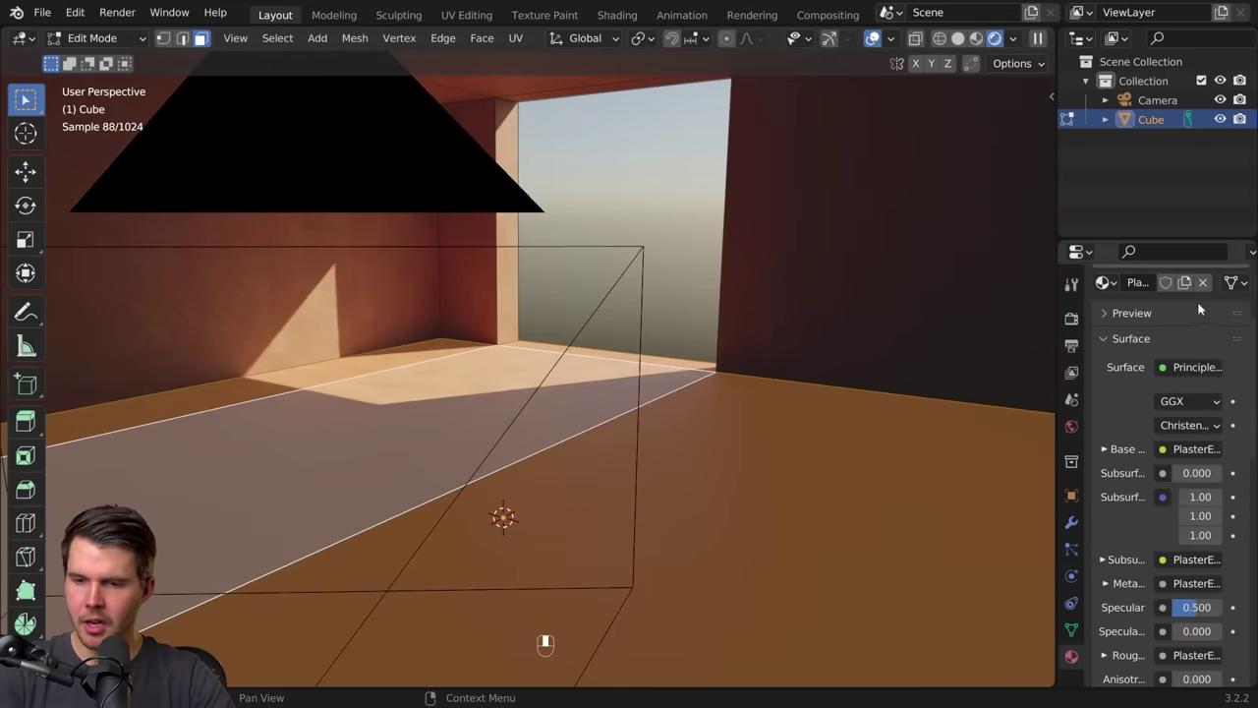
click(1241, 318)
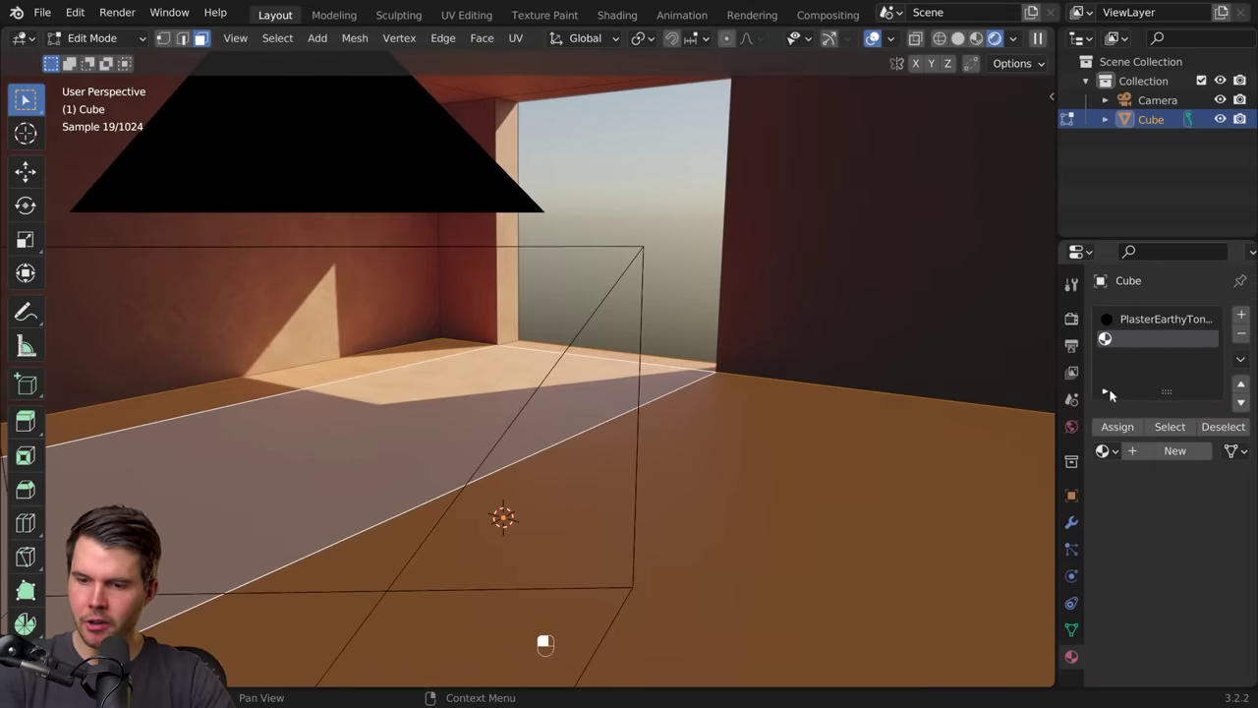
click(1119, 431)
Step: Limit the Poliigon library to textures and search it for "terracotta"
key(n)
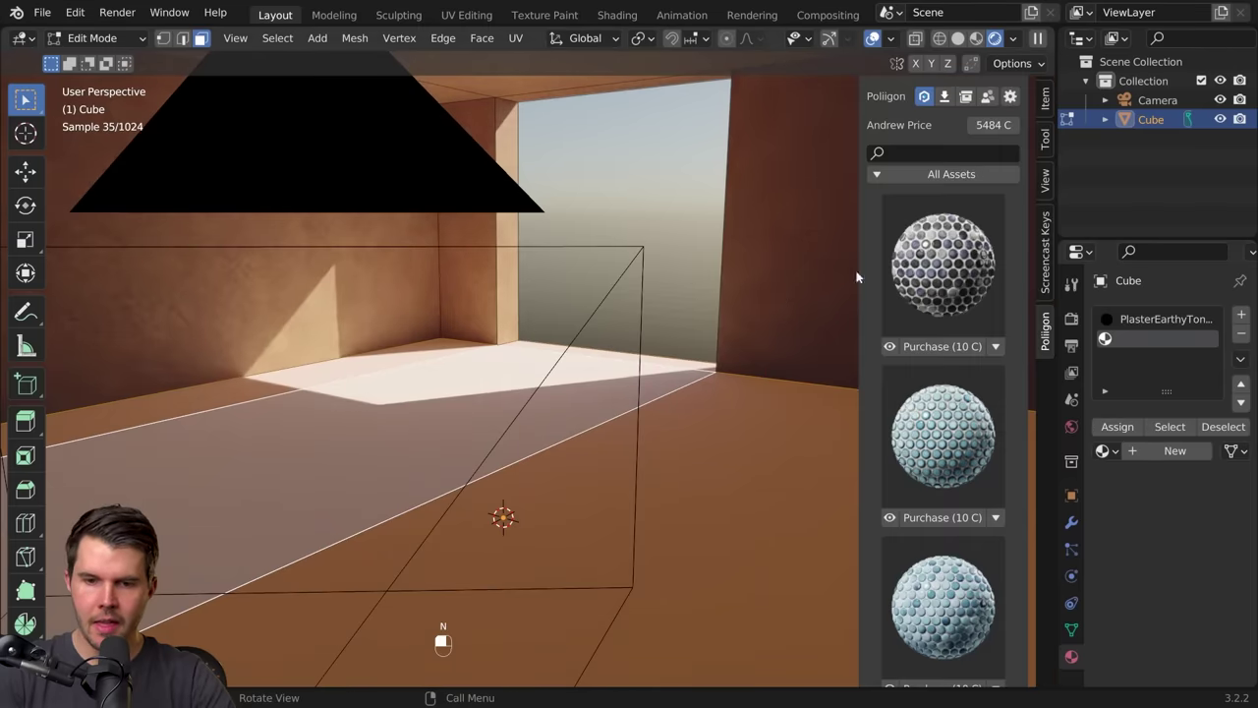
click(945, 173)
click(946, 174)
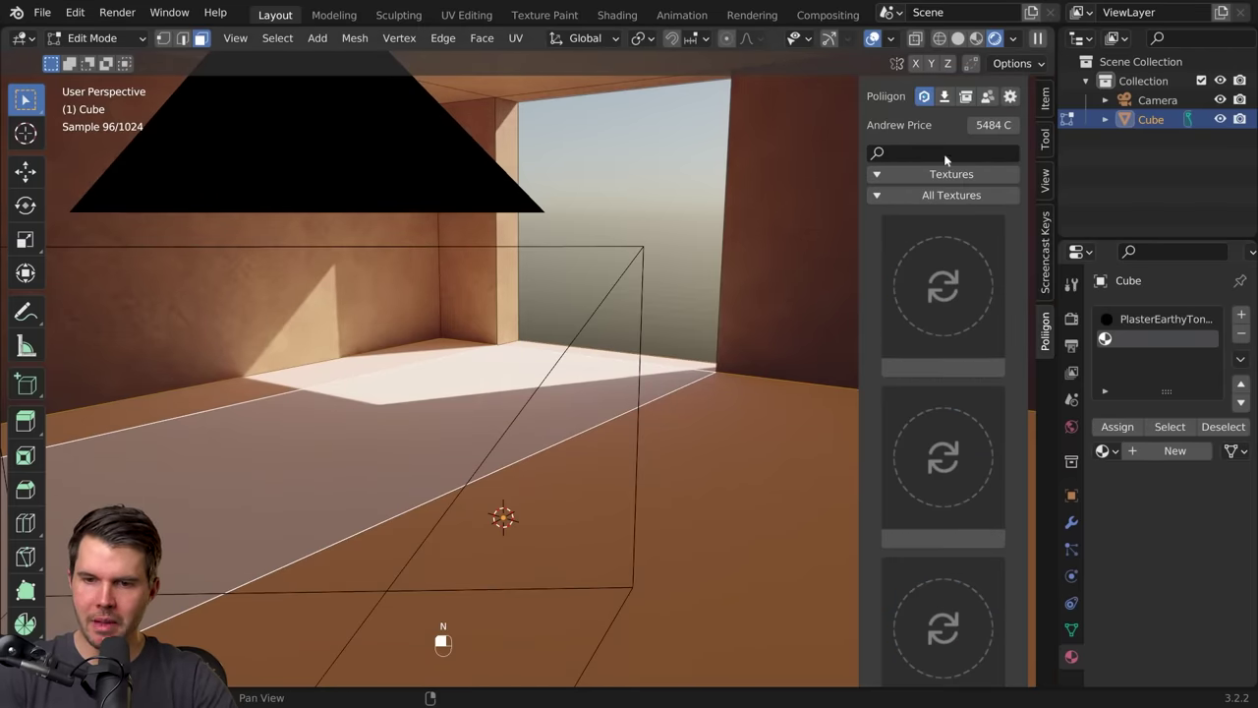
text(terrac)
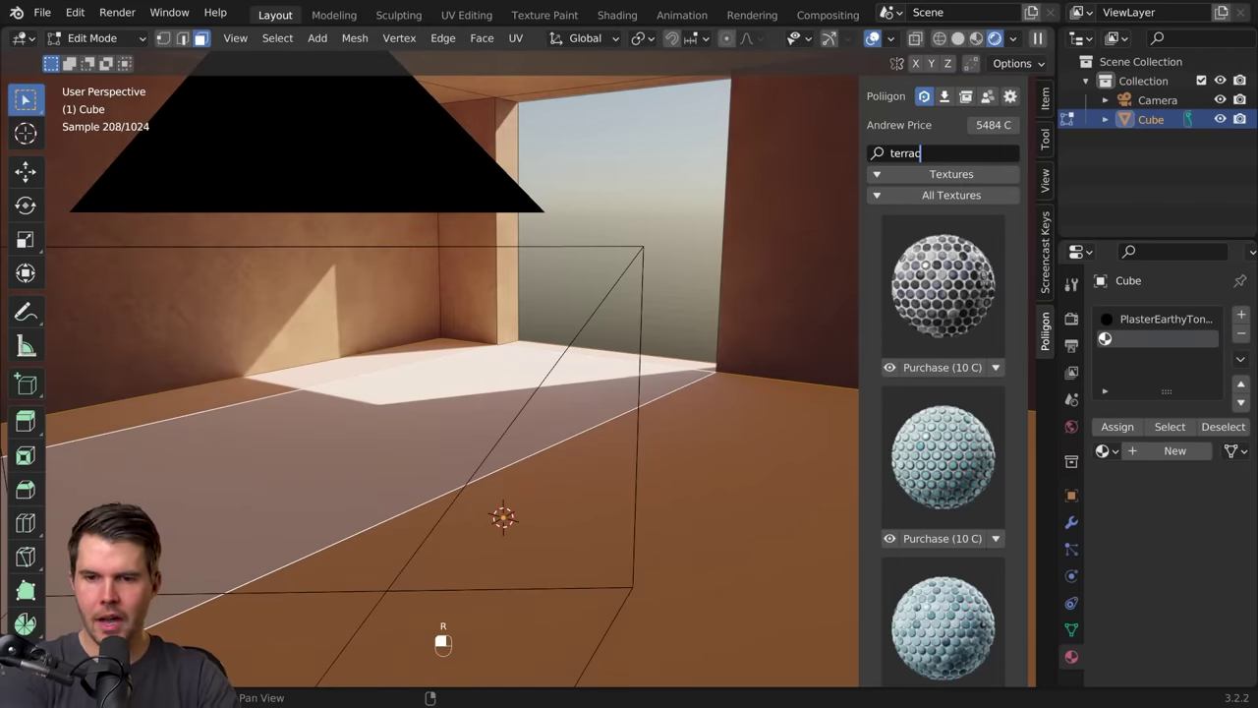
text(otta)
key(Return)
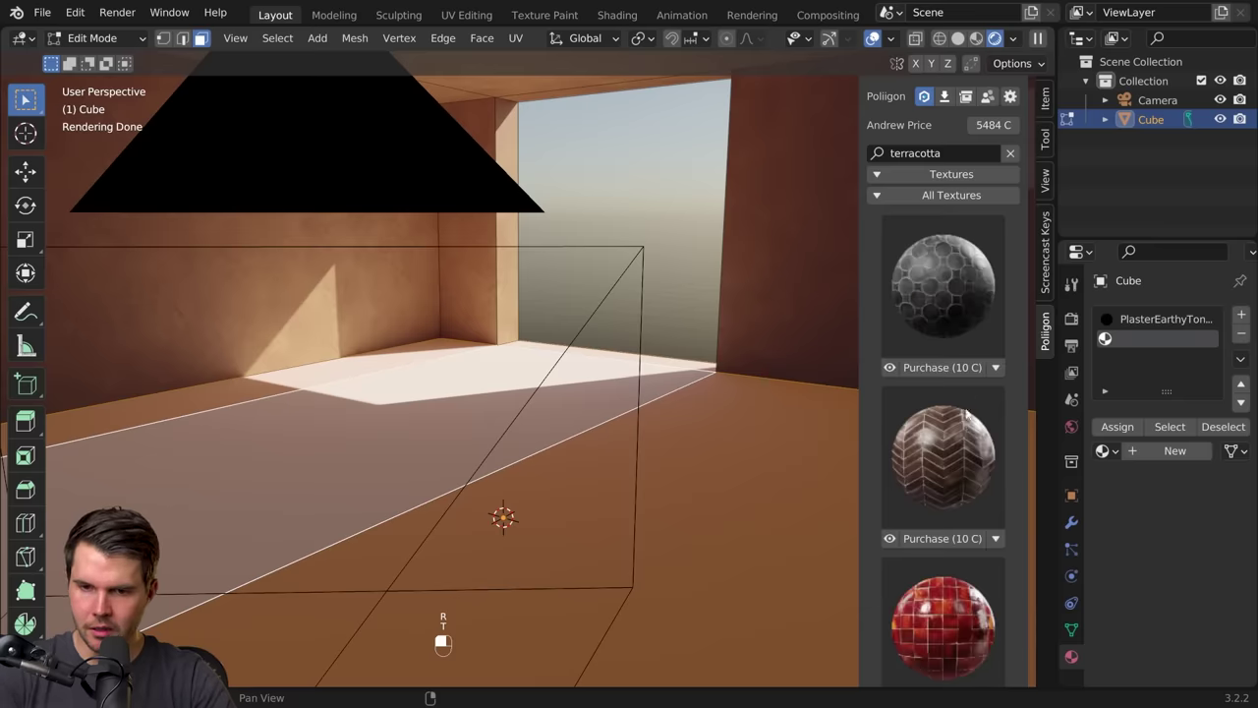
Step: Preview the TilesTerracottaNaturalBlendMosaic001 material on the floor and inspect it in Object Mode
scroll(952, 196, down, 5)
scroll(943, 172, down, 5)
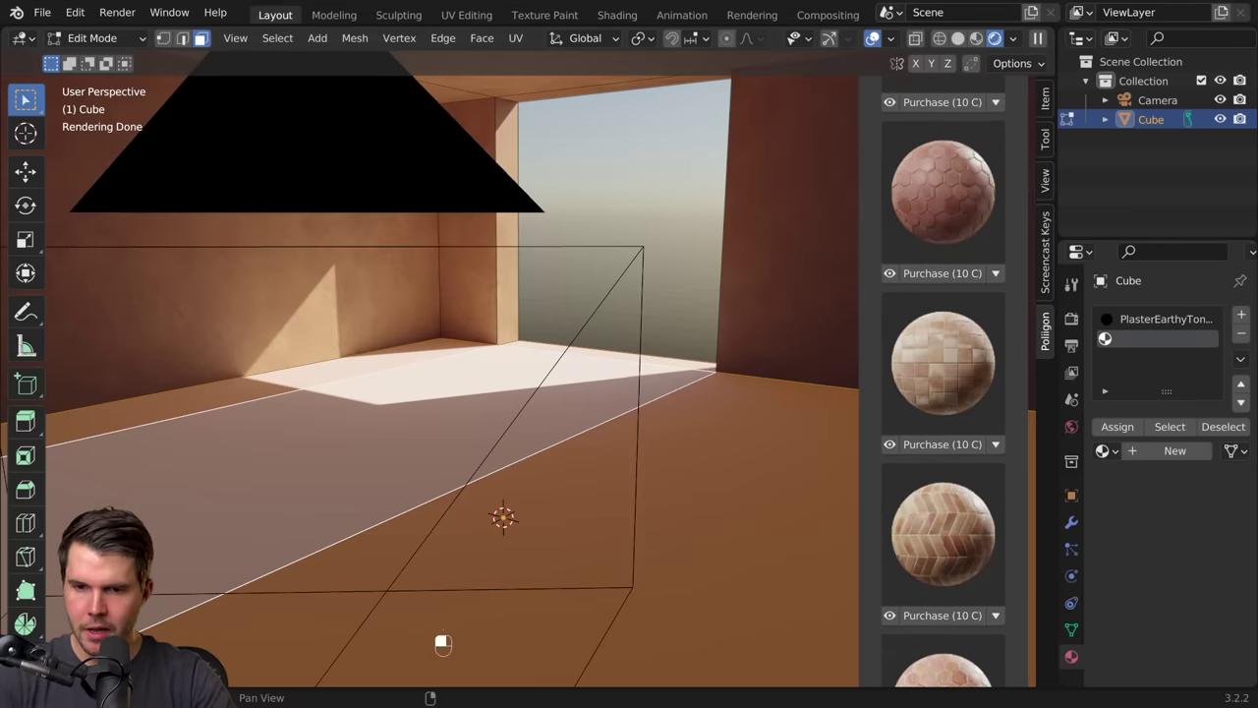
scroll(945, 448, down, 4)
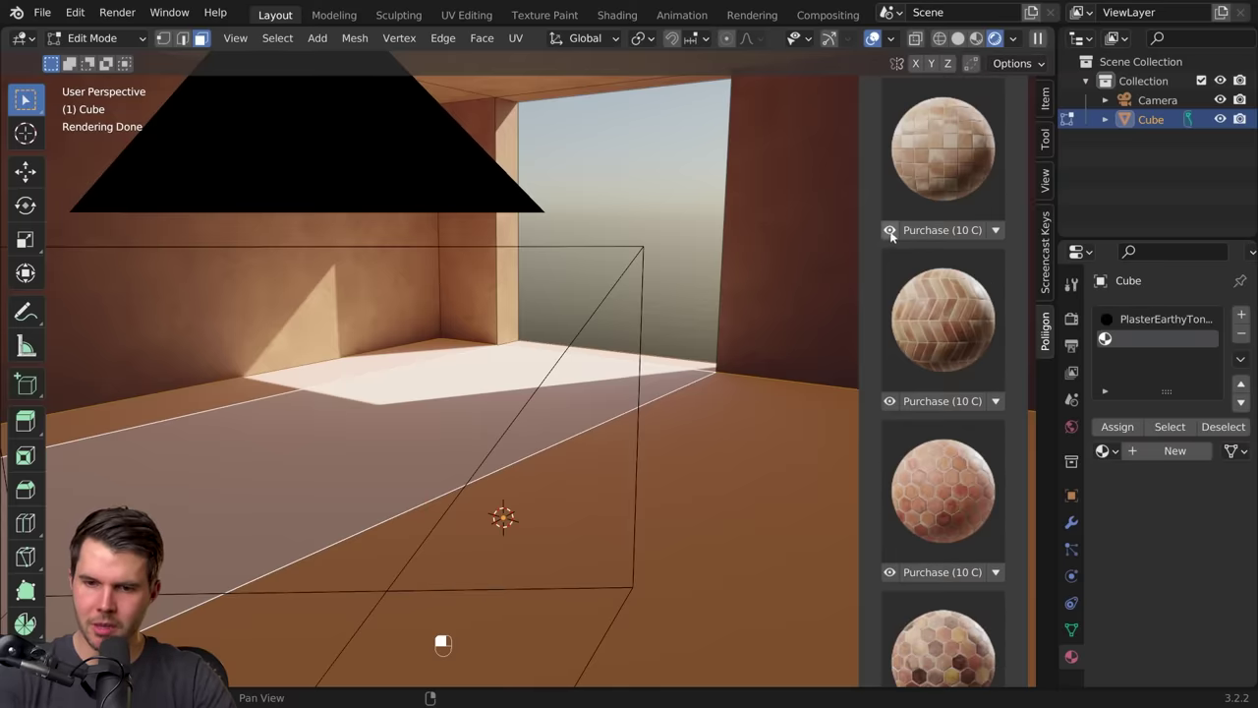
click(891, 232)
scroll(715, 311, up, 5)
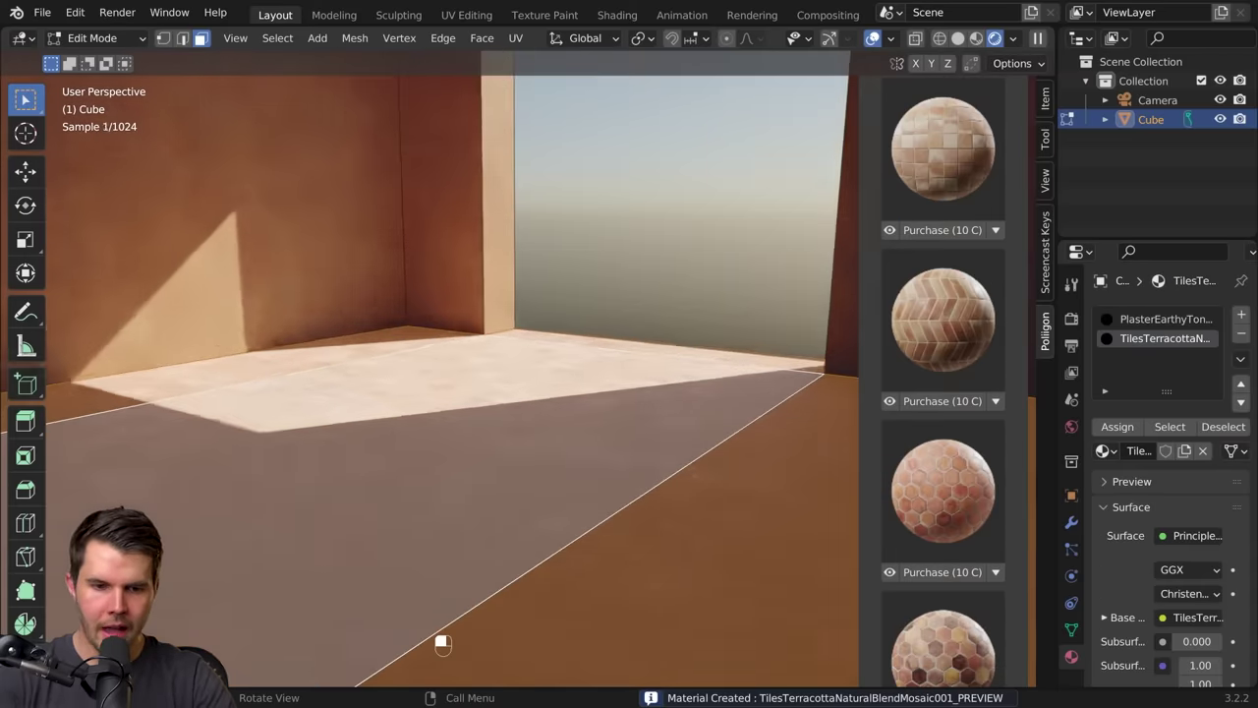
key(Tab)
middle_drag(568, 458, 472, 356)
scroll(475, 383, down, 3)
scroll(478, 384, up, 3)
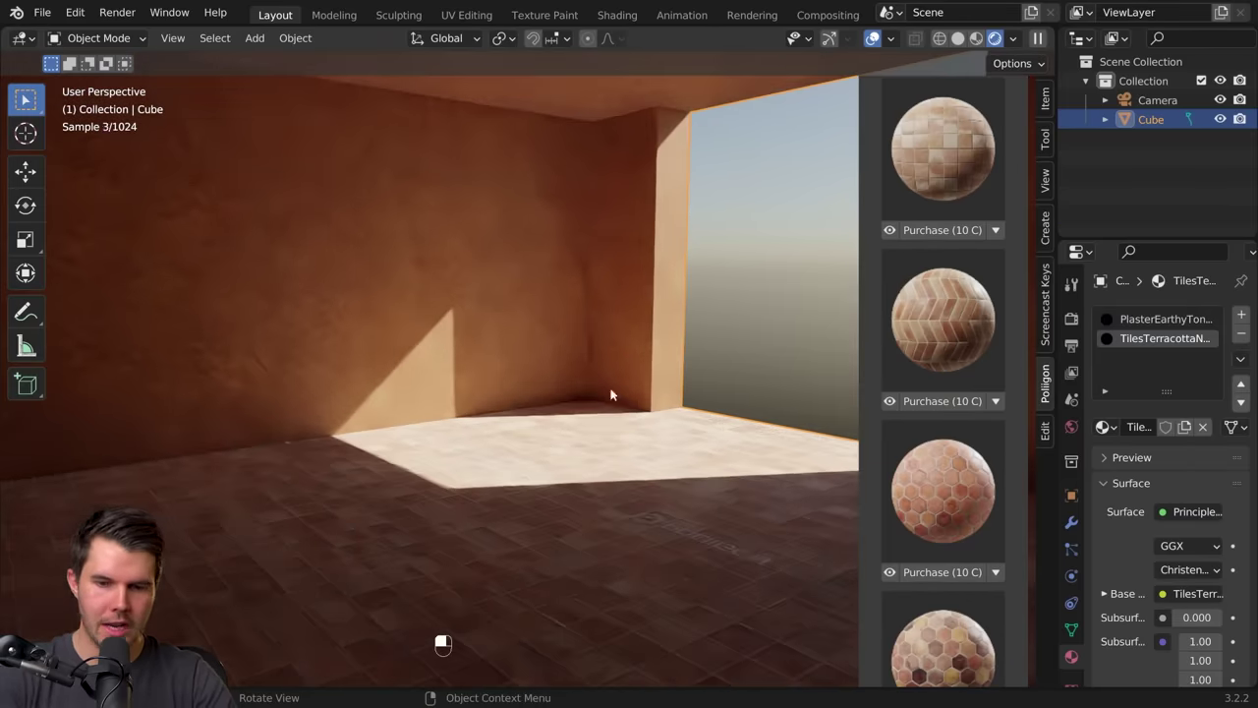
Step: Download the hexagonal TilesTerracottaReclaimedRedBlend001 material and apply it to the floor at 2K
scroll(943, 393, down, 1)
scroll(958, 218, down, 10)
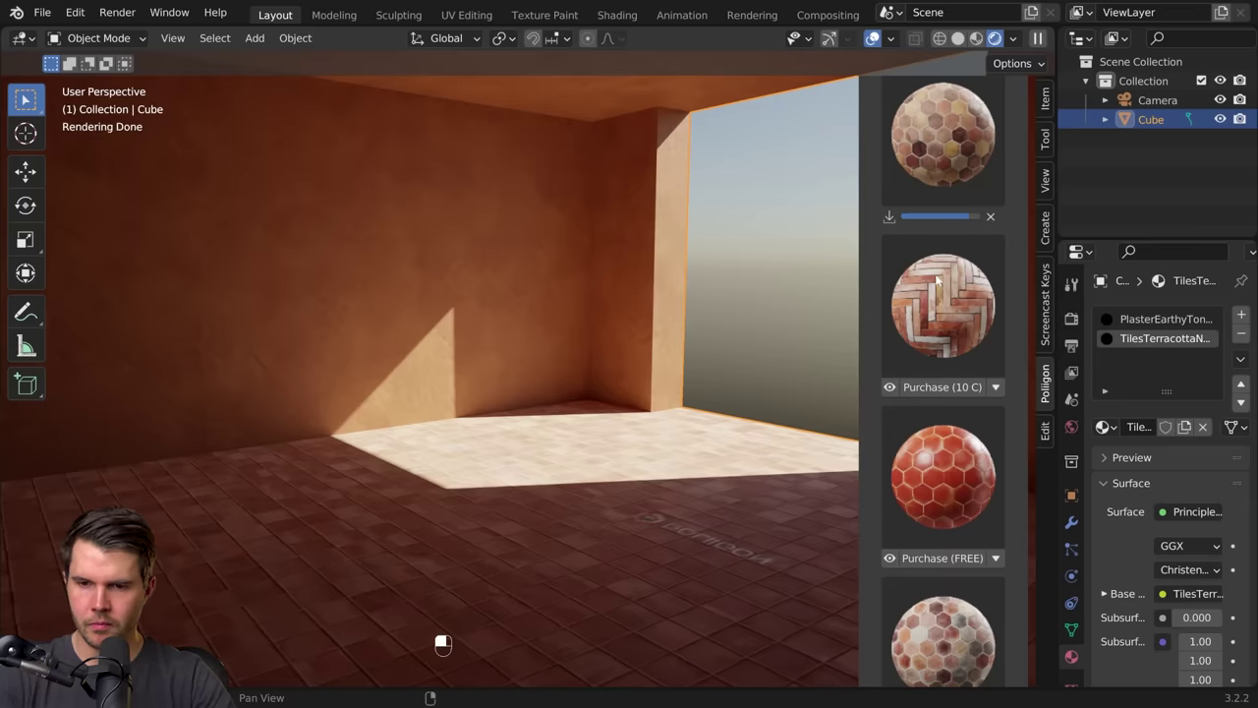
click(948, 218)
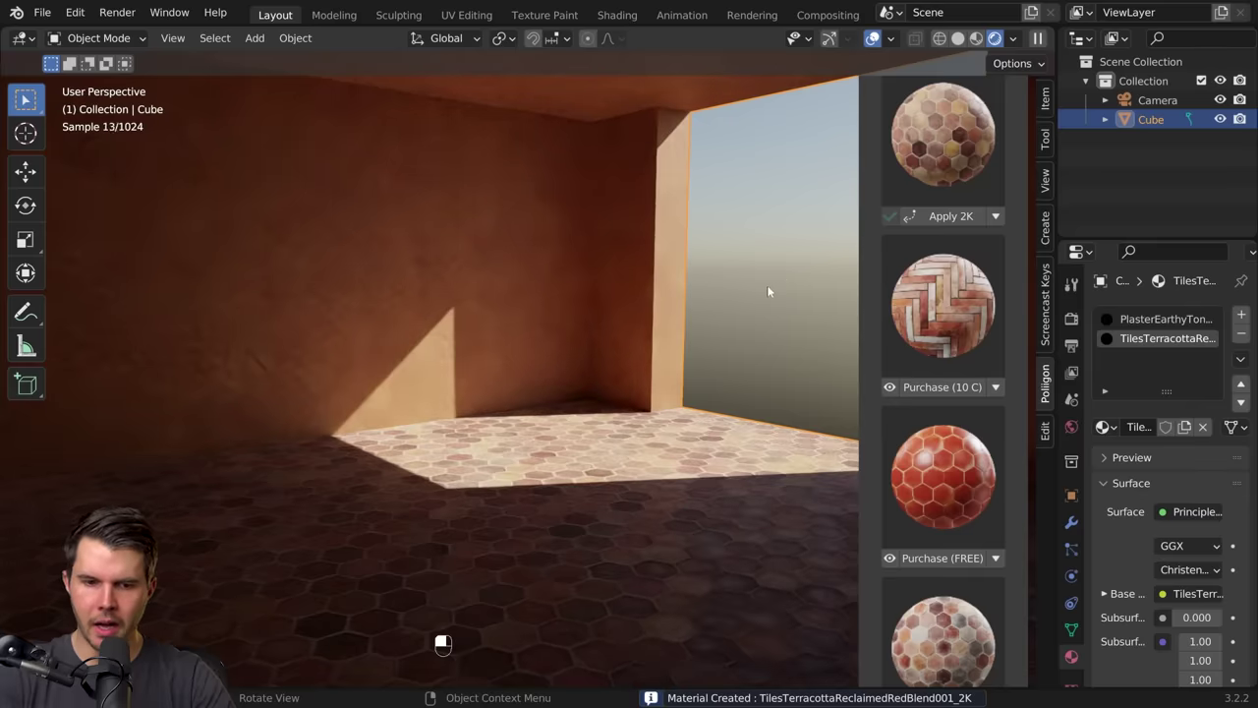
middle_drag(771, 450, 742, 358)
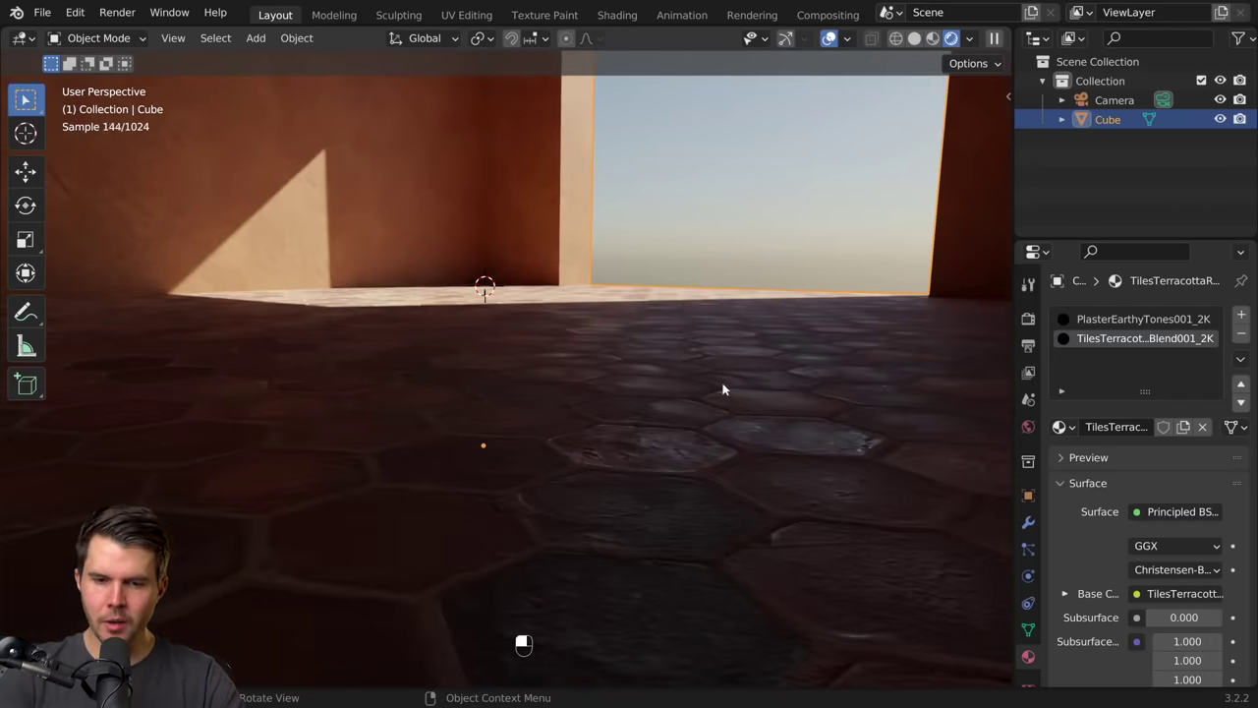
middle_drag(750, 314, 752, 393)
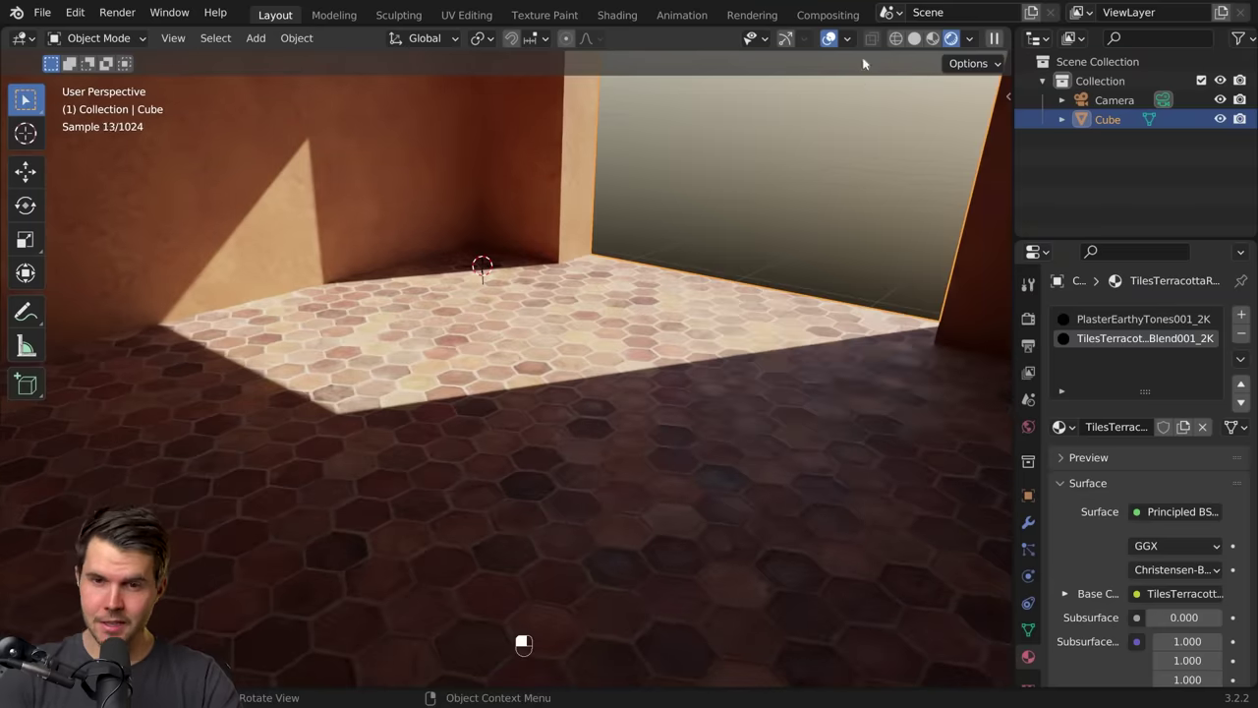
Step: Enable the Face Orientation overlay and check which way the room's faces point
click(847, 38)
click(768, 391)
middle_drag(623, 247, 691, 239)
scroll(409, 236, down, 5)
middle_drag(409, 236, 508, 199)
scroll(552, 297, up, 5)
Step: Recalculate the normals of all the room's faces so they point inside
key(Tab)
key(a)
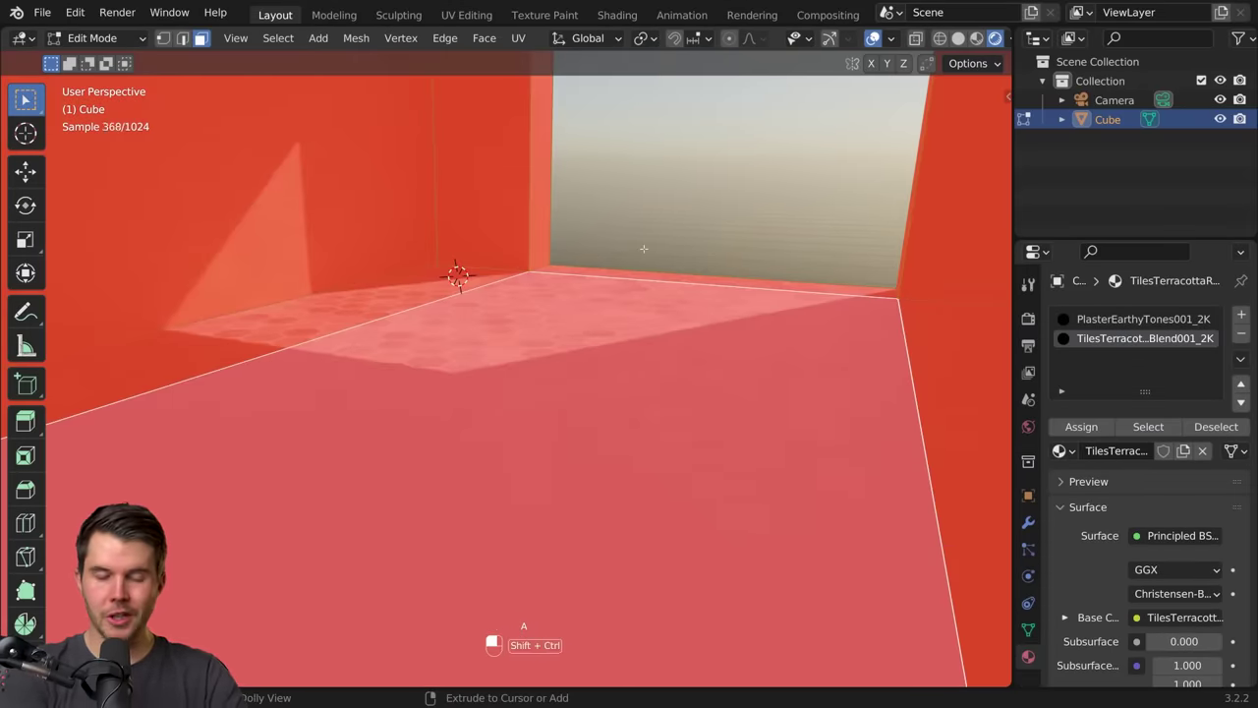
key(ctrl+shift+n)
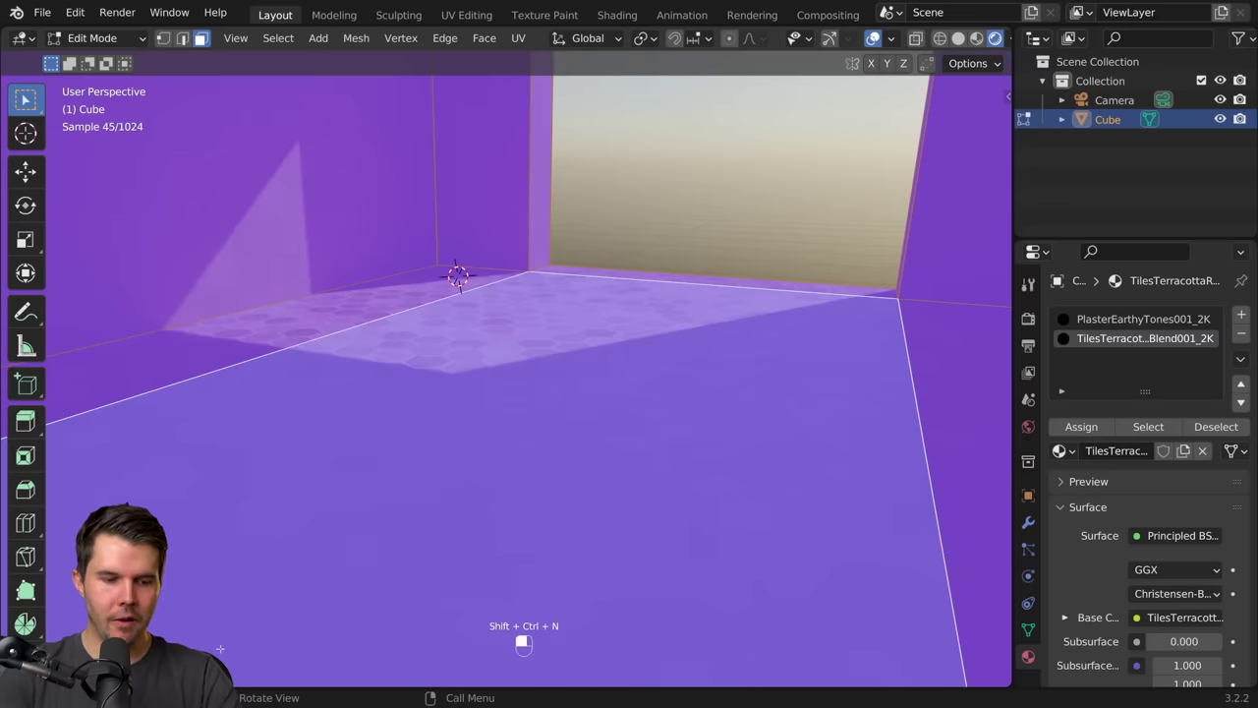
click(180, 641)
middle_drag(520, 357, 471, 368)
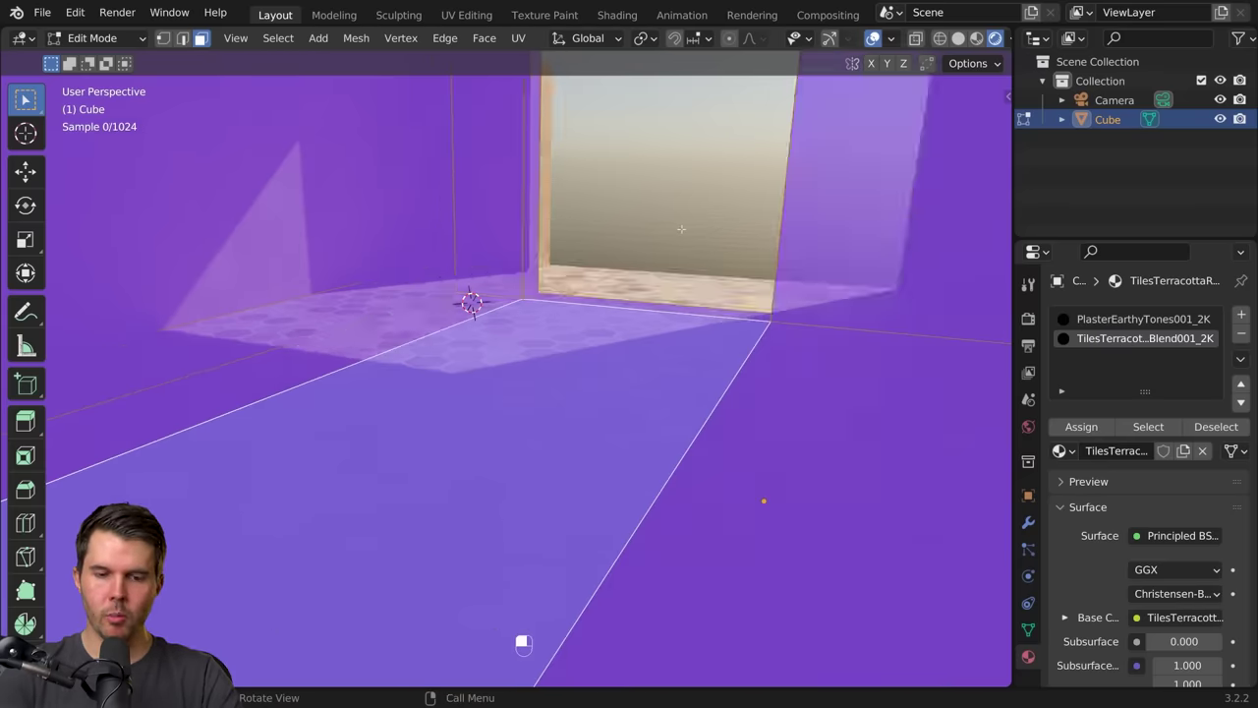
shift+middle_drag(674, 245, 642, 277)
Step: Turn off the Face Orientation overlay and return the room to Object Mode
click(890, 38)
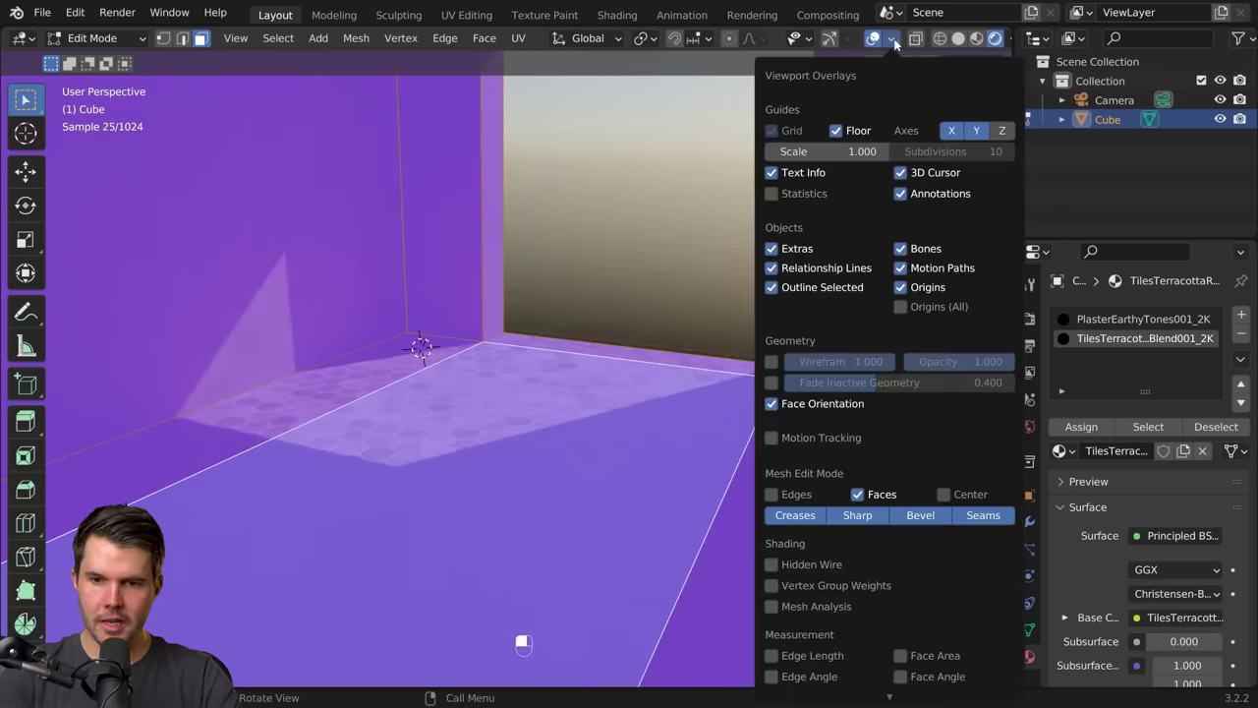
click(796, 404)
key(Tab)
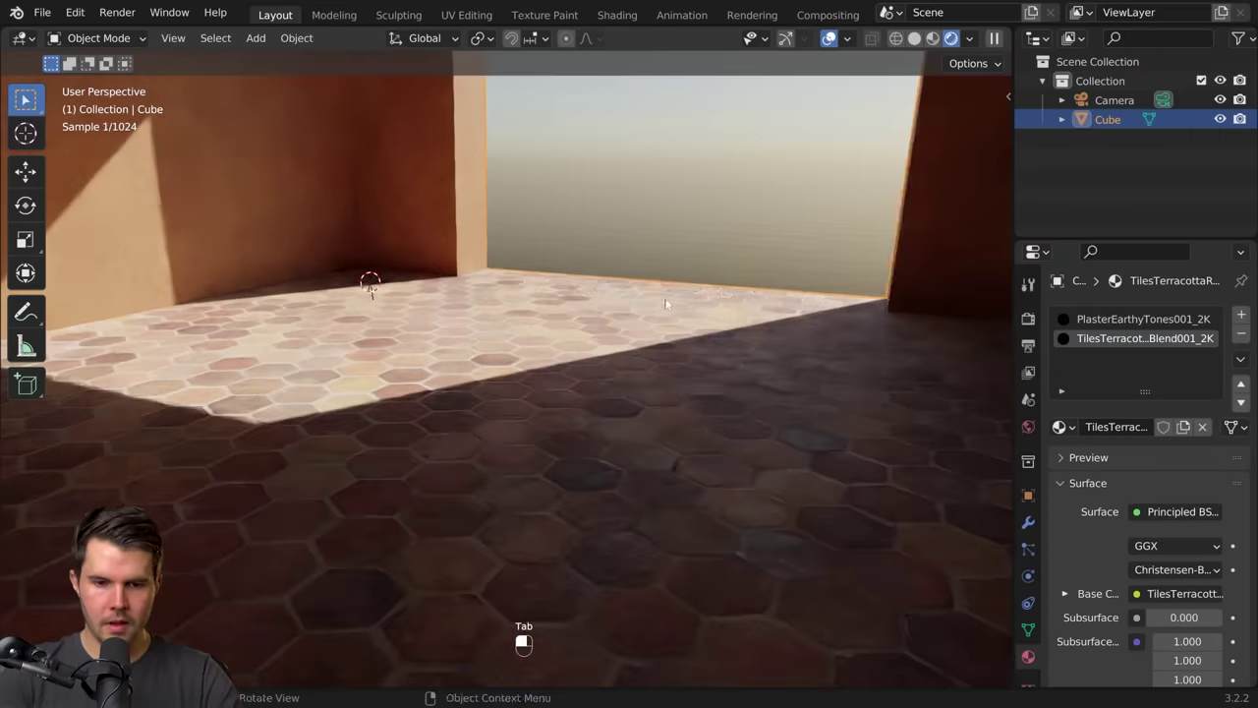
middle_drag(665, 304, 693, 286)
Step: Filter the Poliigon library to Furniture models
key(n)
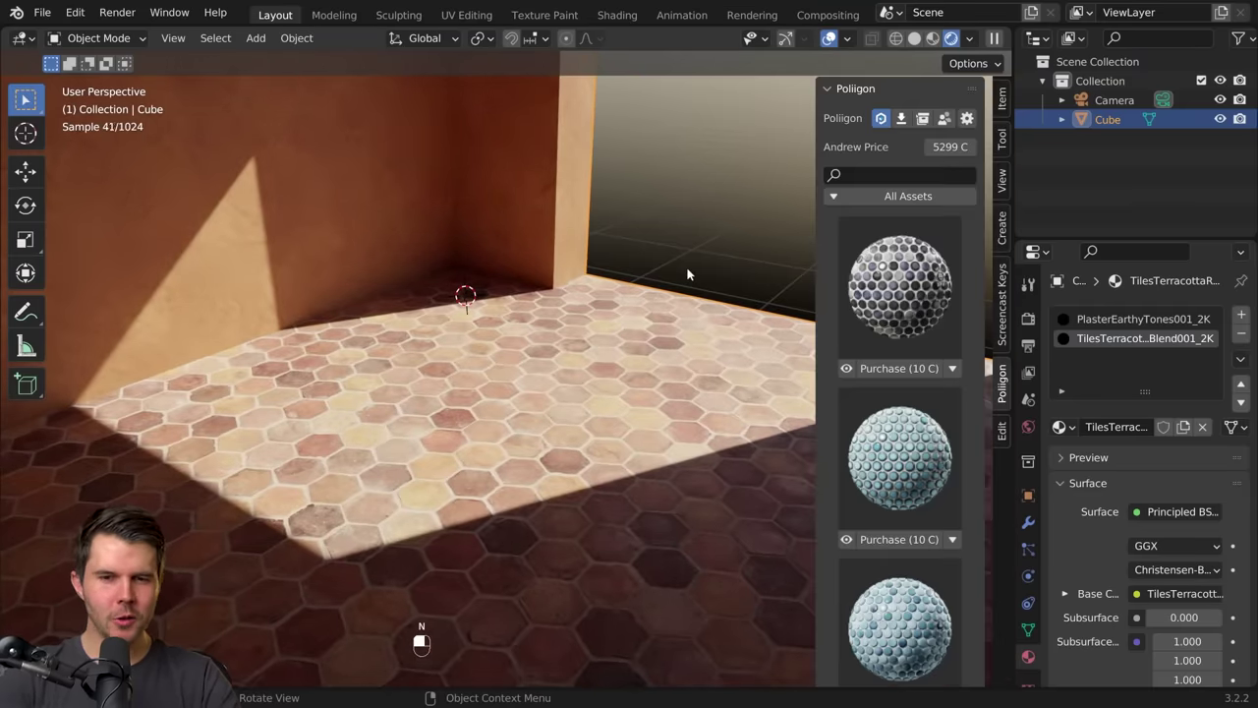
click(884, 202)
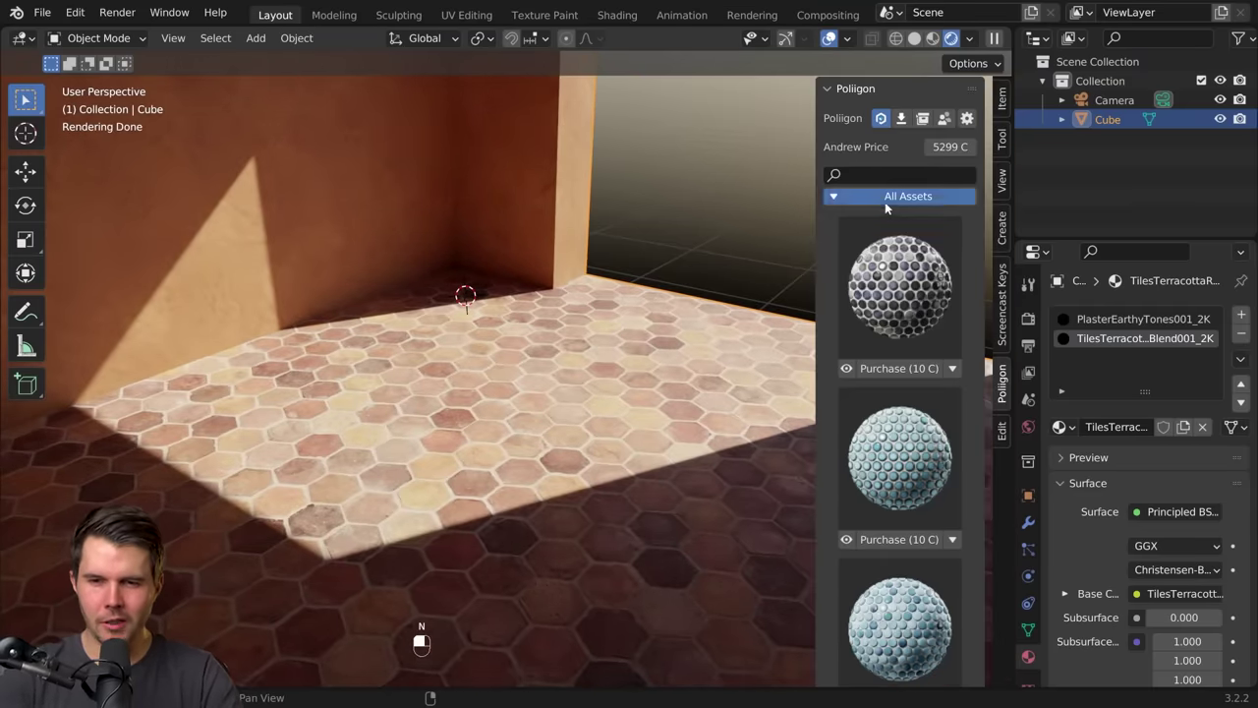
click(801, 250)
click(918, 218)
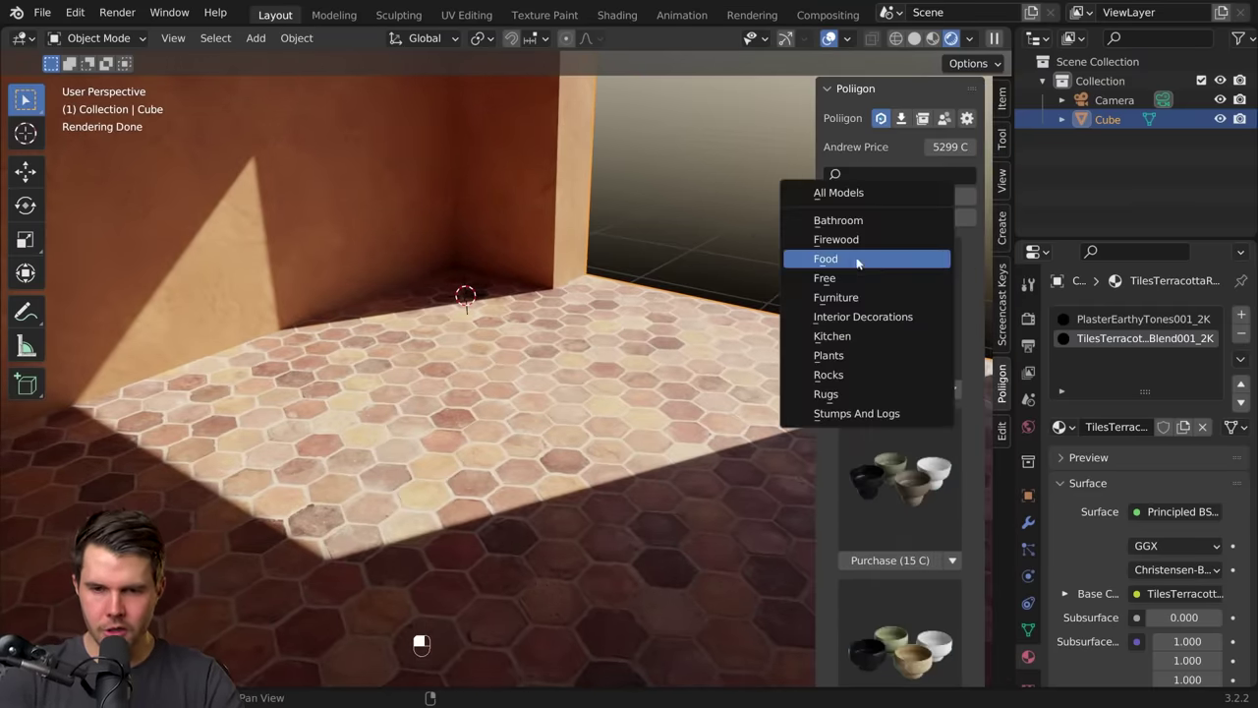
click(920, 299)
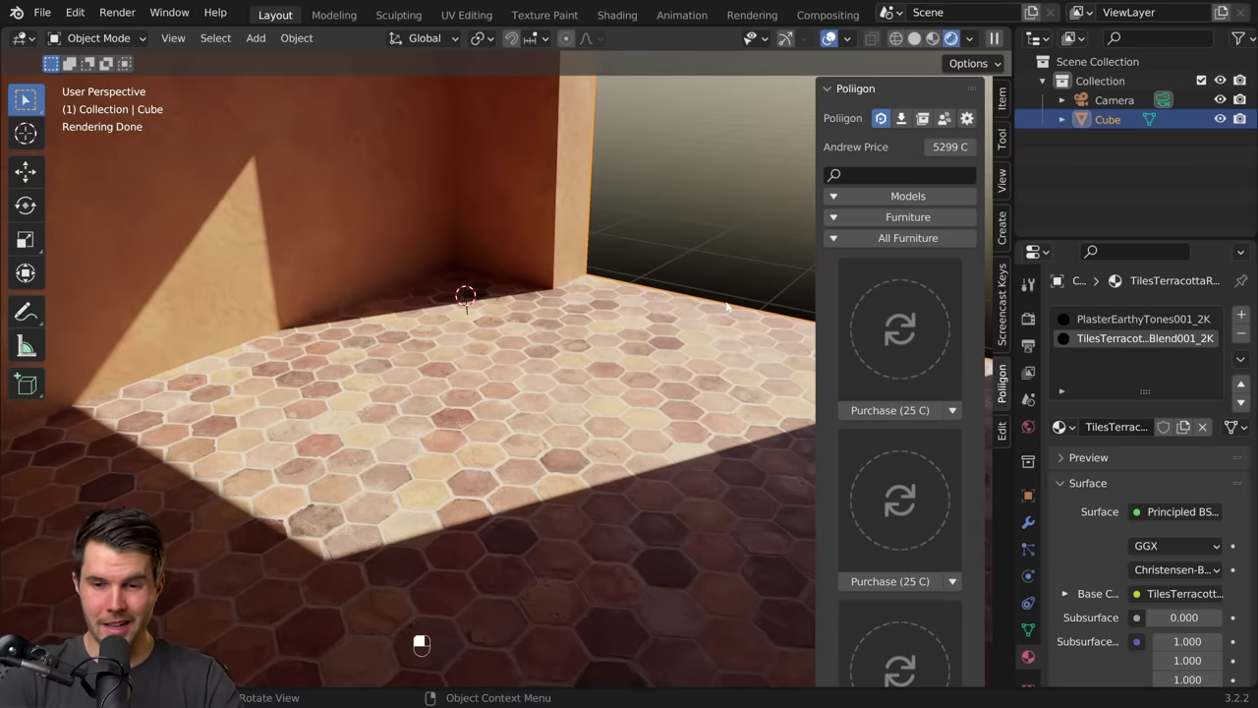
Step: Download the brown leather ArmchairElephantChairReplica001 model and import it at 2K
scroll(920, 272, down, 10)
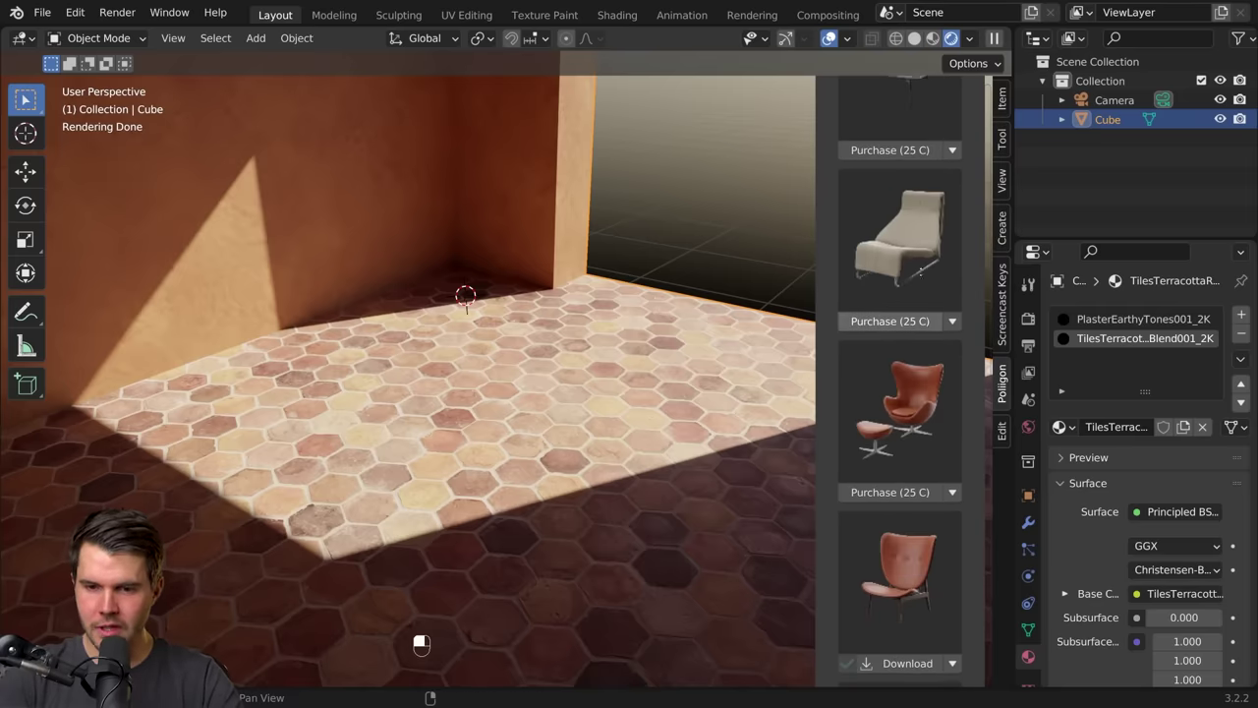
scroll(921, 272, down, 5)
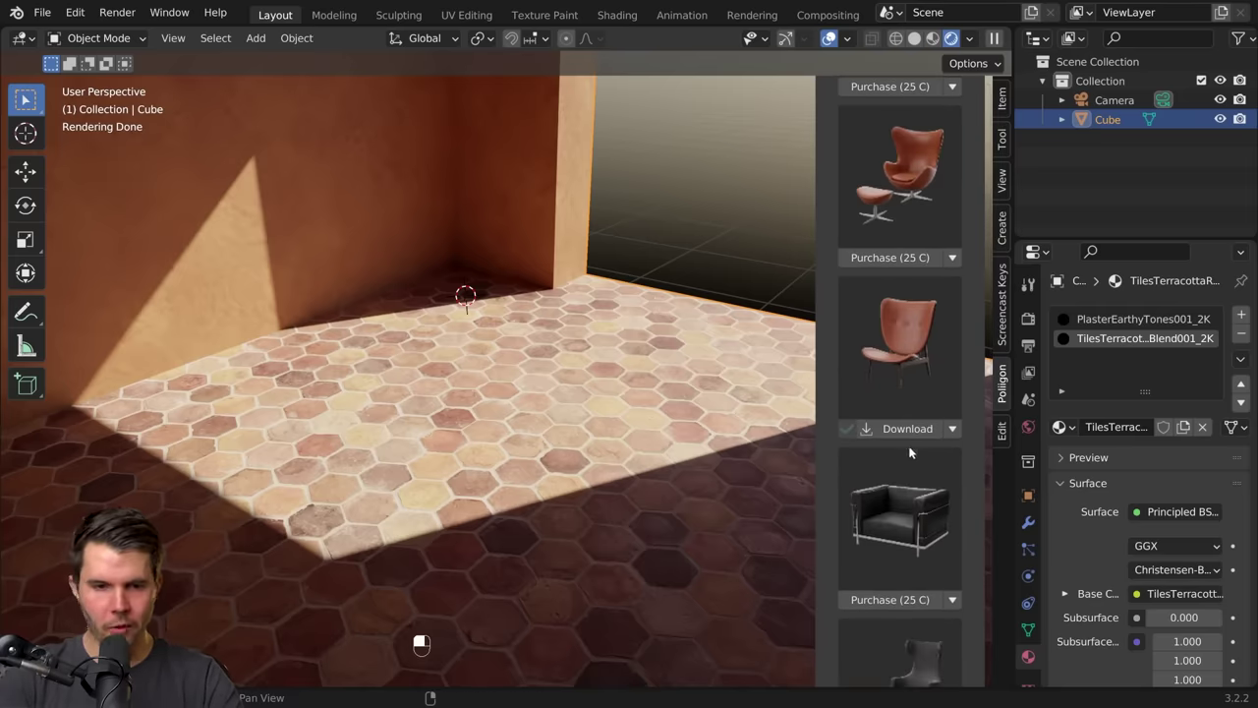
click(909, 429)
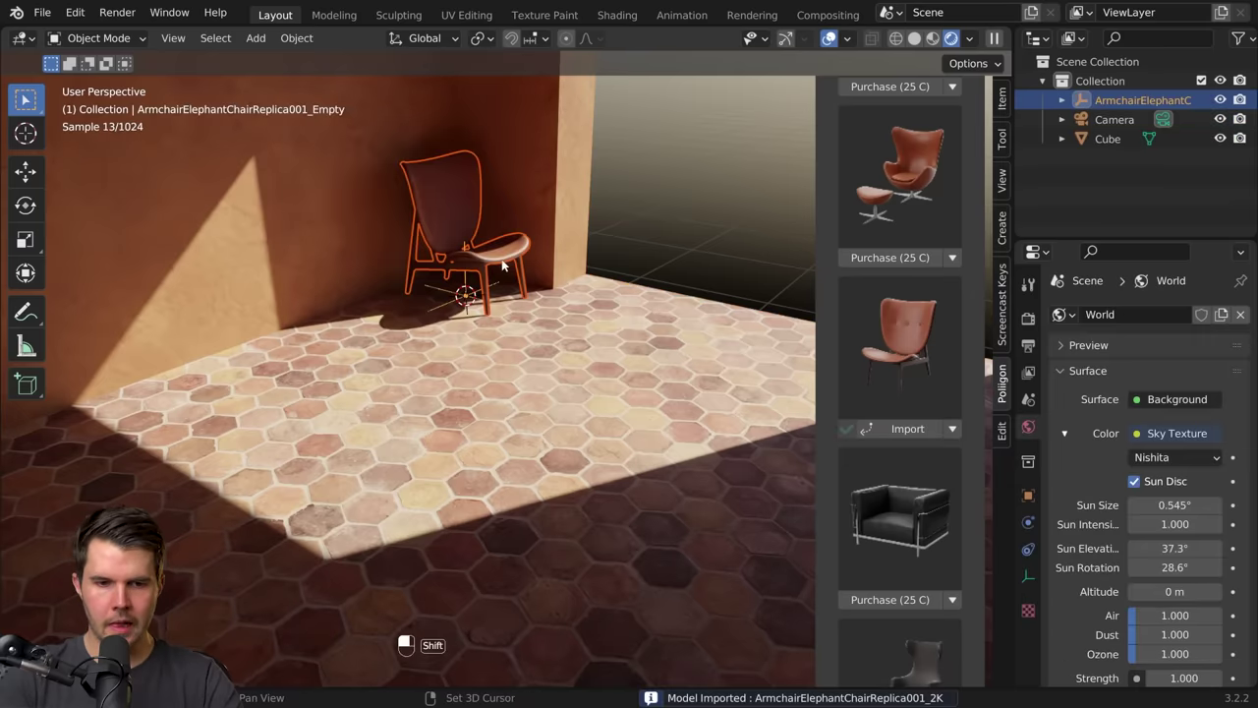
Step: Move the armchair along the Y axis, away from the room's corner
scroll(593, 298, up, 3)
shift+middle_drag(566, 249, 601, 354)
key(g)
key(y)
click(582, 300)
Step: Rotate the armchair to face the room at an angle and position it on the sunlit tiles beside the wall
scroll(601, 354, up, 3)
middle_drag(679, 339, 637, 437)
key(r)
click(640, 393)
key(g)
click(529, 445)
key(r)
click(570, 430)
key(g)
click(521, 449)
scroll(550, 442, down, 3)
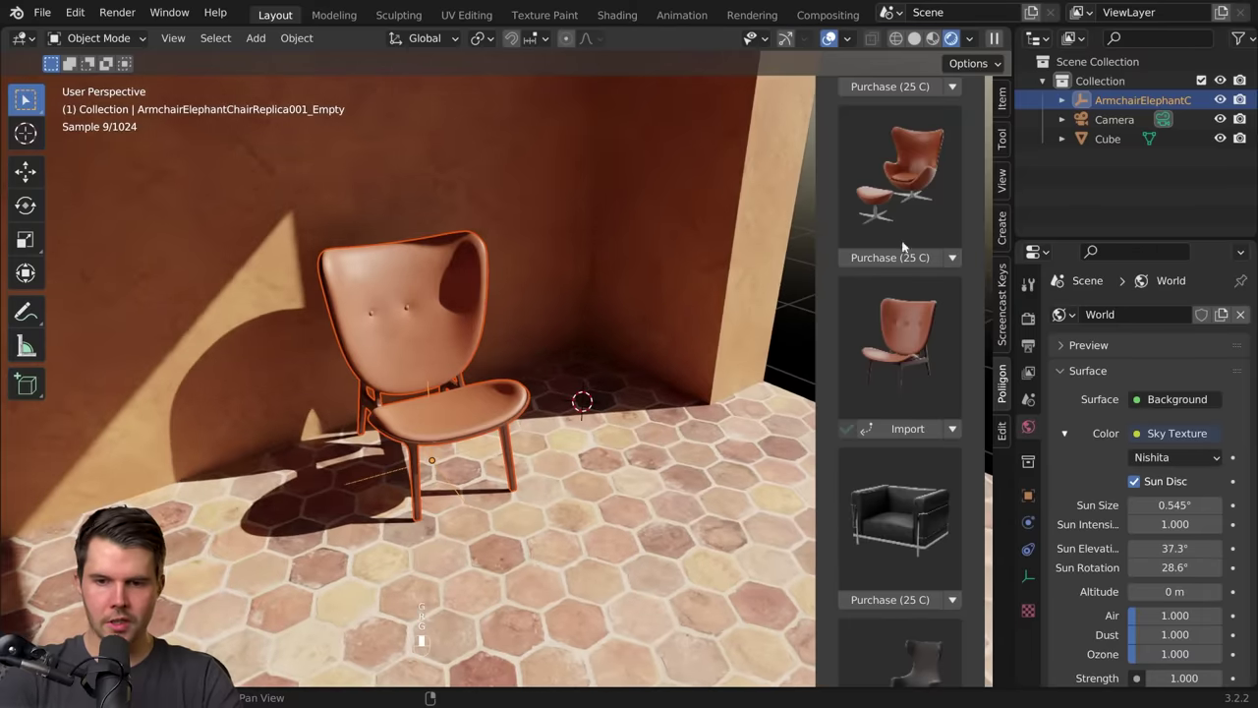
scroll(899, 314, up, 10)
click(908, 175)
text(coff)
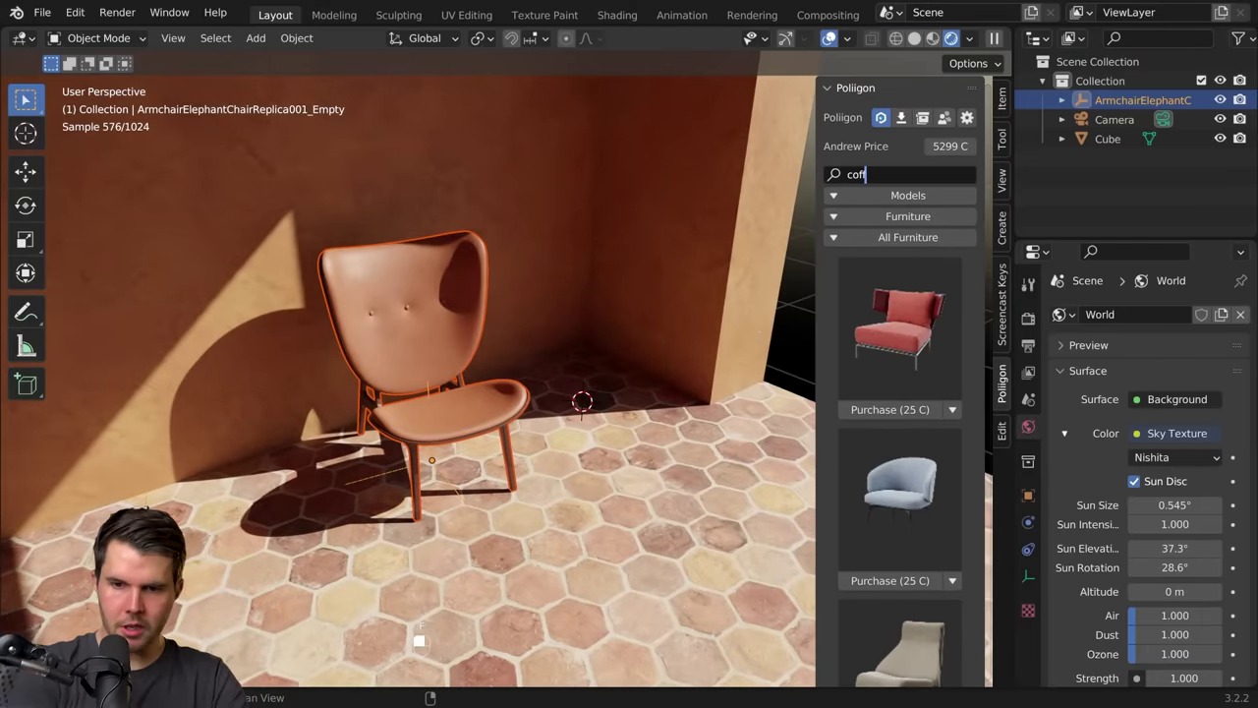
key(ctrl+BackSpace)
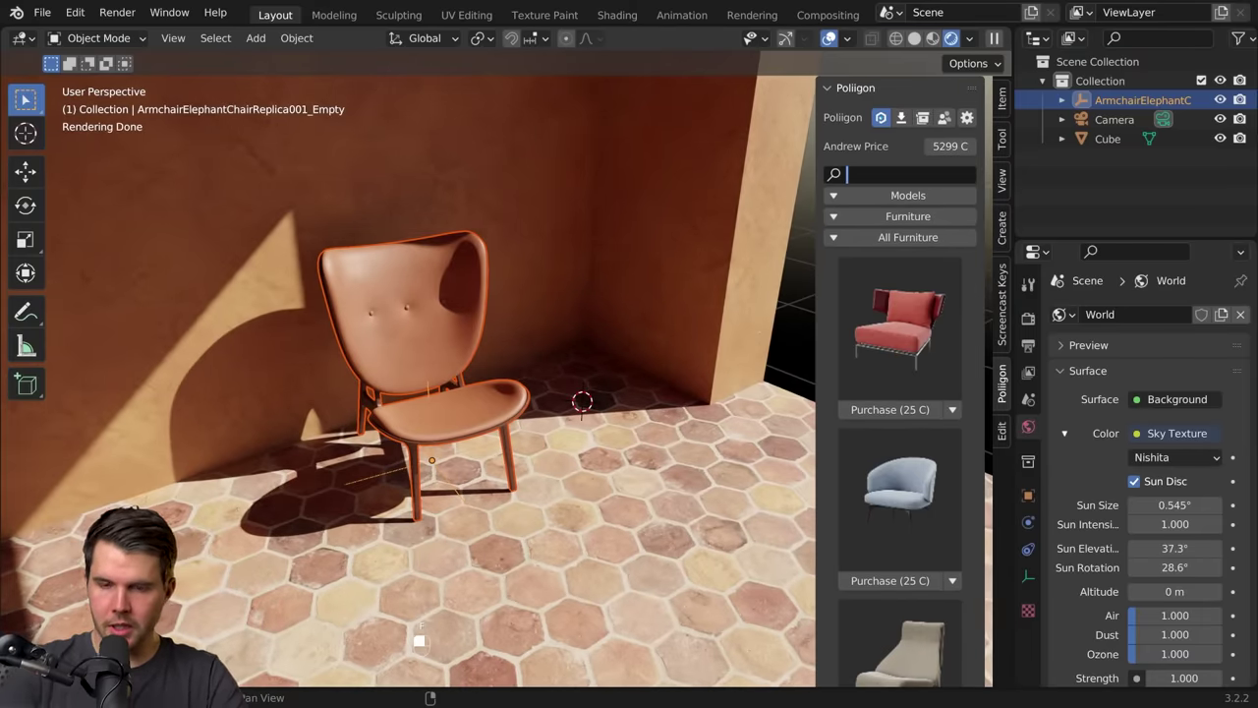
Step: Narrow the furniture models to Coffee Tables, browse to the round marble-topped tables, and deselect the armchair
click(892, 238)
click(823, 244)
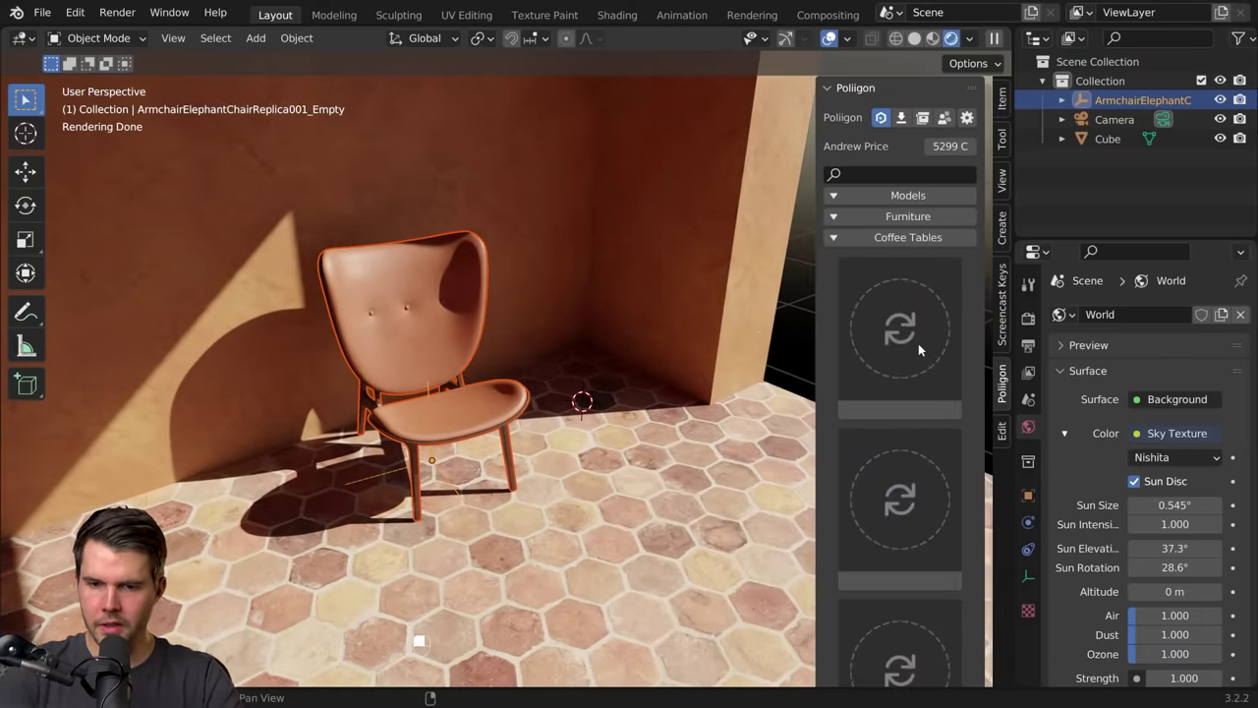
scroll(913, 362, down, 5)
key(alt+a)
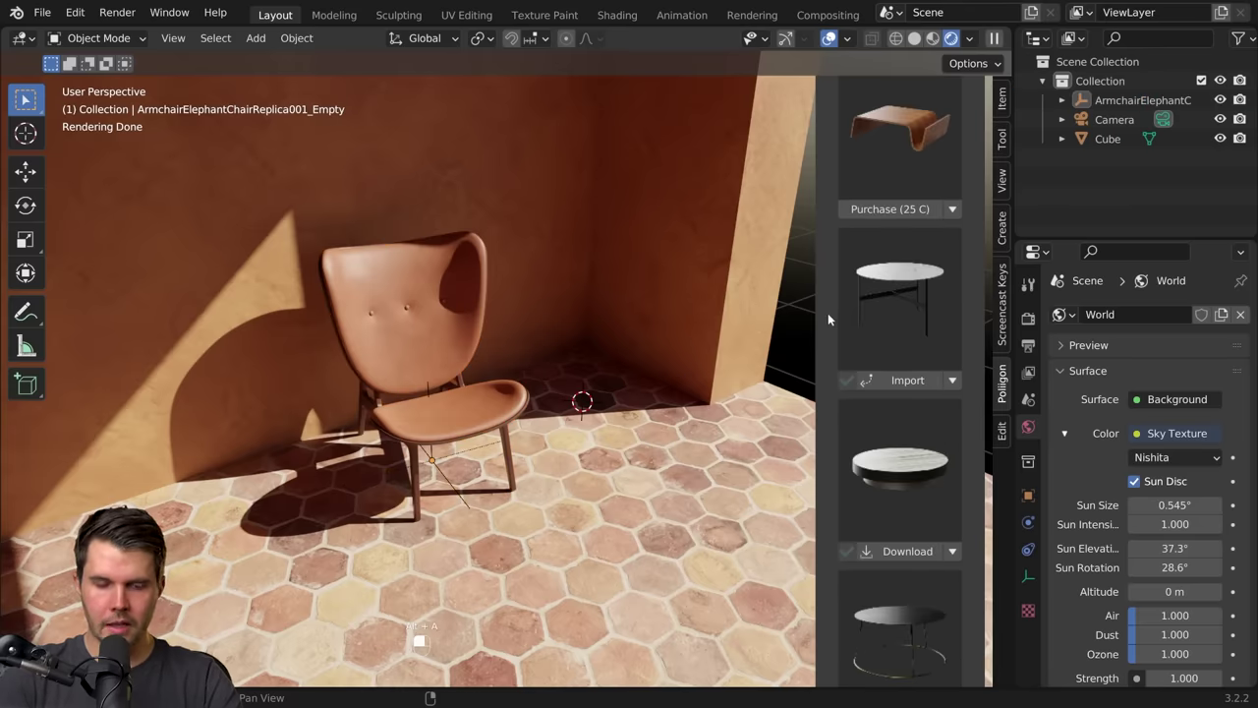
Step: Import the round white marble-topped CoffeeTableFormicheReplica001 at 2K behind the armchair and deselect it
click(908, 380)
key(alt+a)
middle_drag(531, 413, 432, 428)
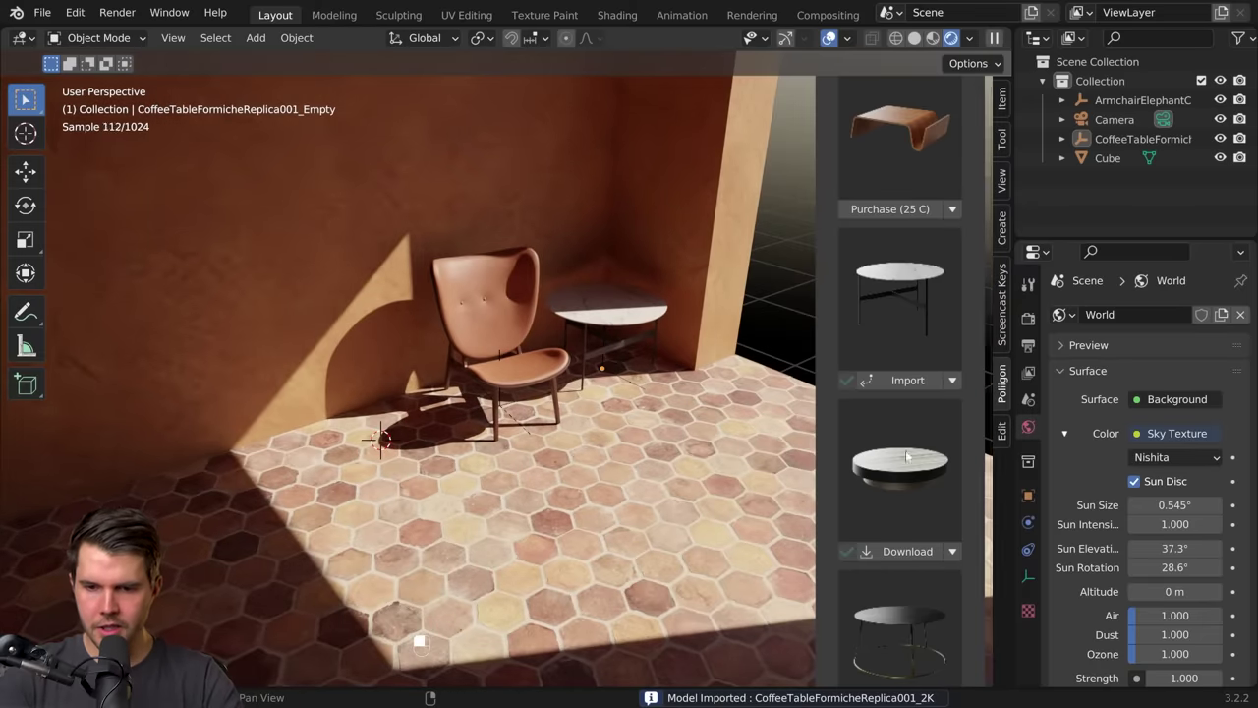
Step: Download and import the dark-topped Nimbus coffee table beside the armchair, and import the round CoffeeTableMiltonReplica001 at 2K on the sunlit tiles
scroll(906, 456, down, 5)
click(901, 527)
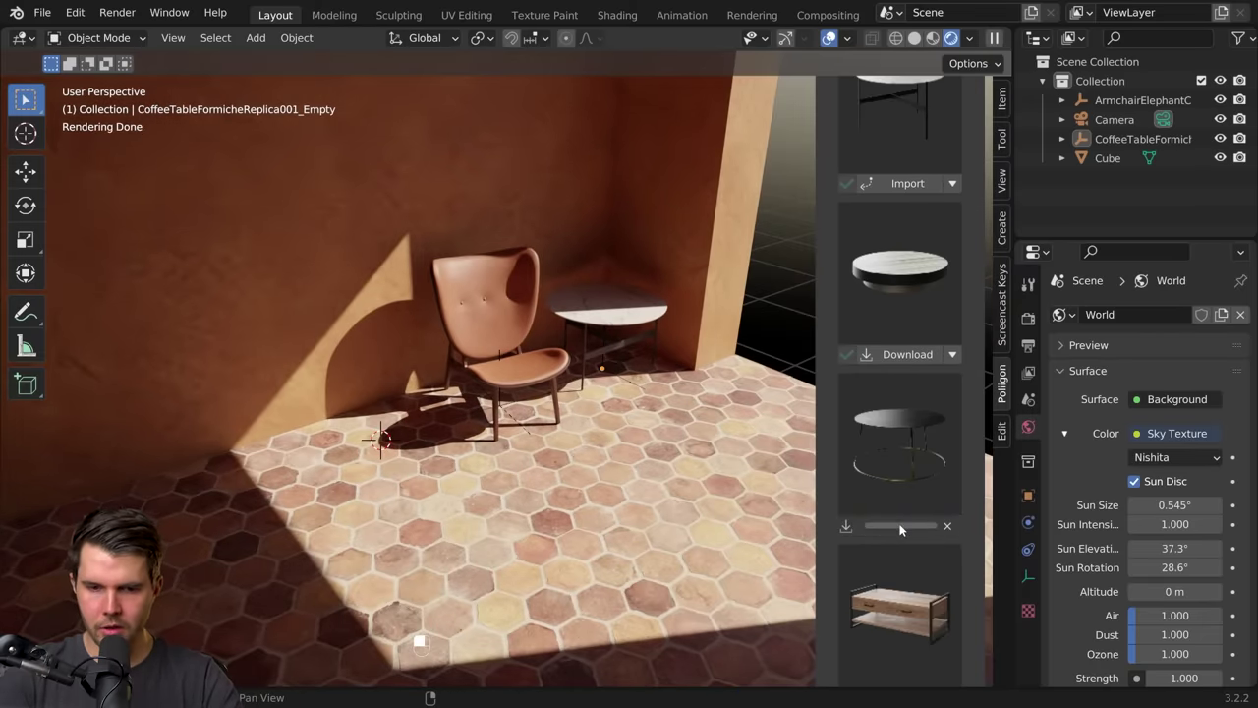
click(900, 526)
key(alt+a)
middle_drag(550, 423, 493, 425)
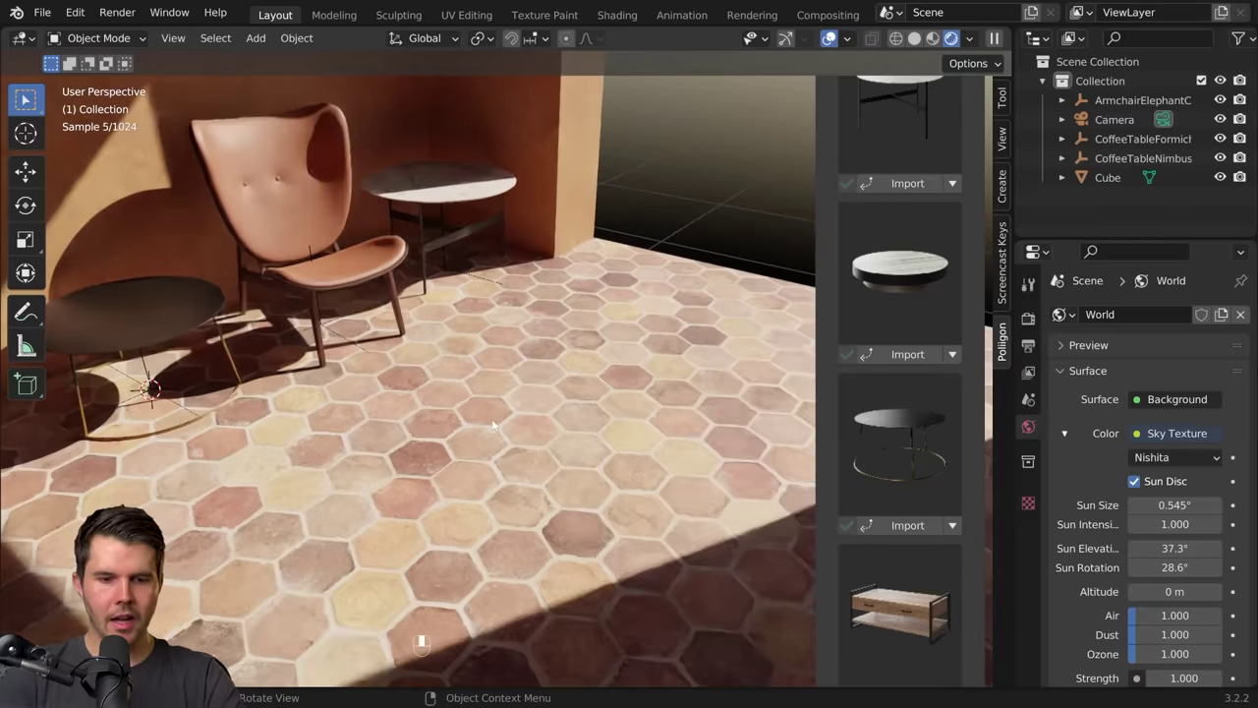
scroll(493, 424, down, 2)
click(906, 354)
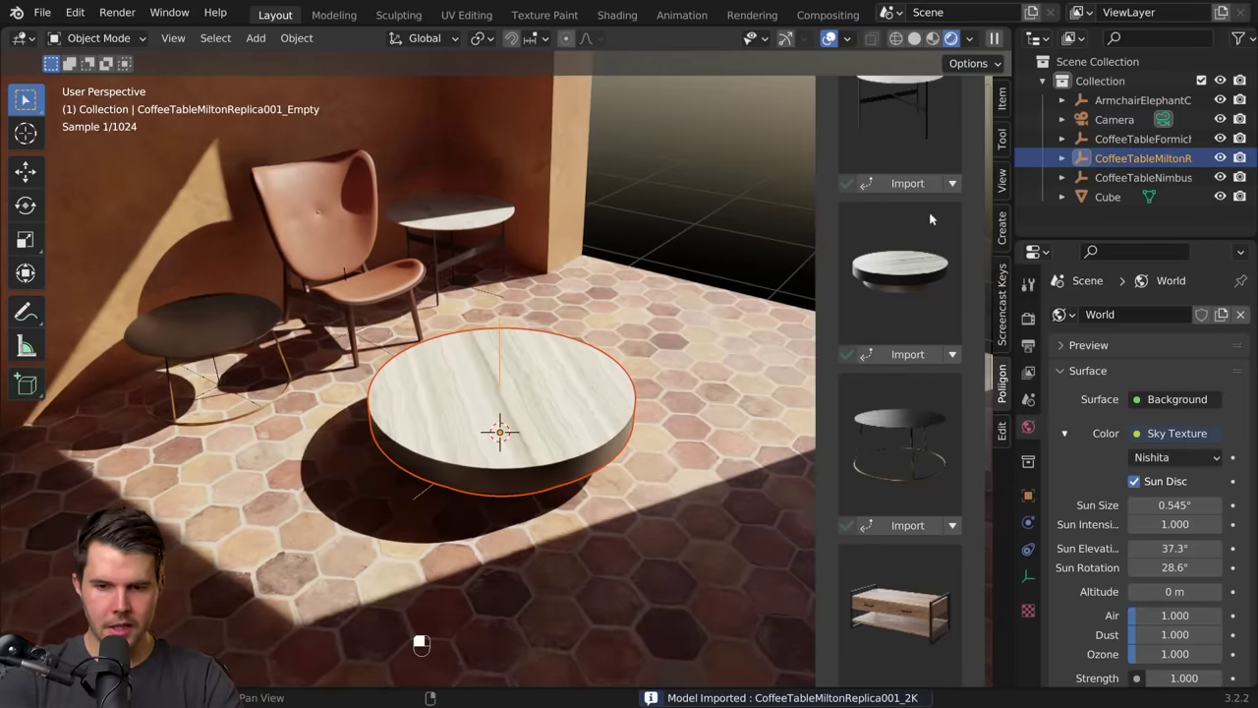
Step: Widen the models to All Furniture, browse to the red leather lounge chair, and deselect the coffee table
scroll(902, 256, up, 8)
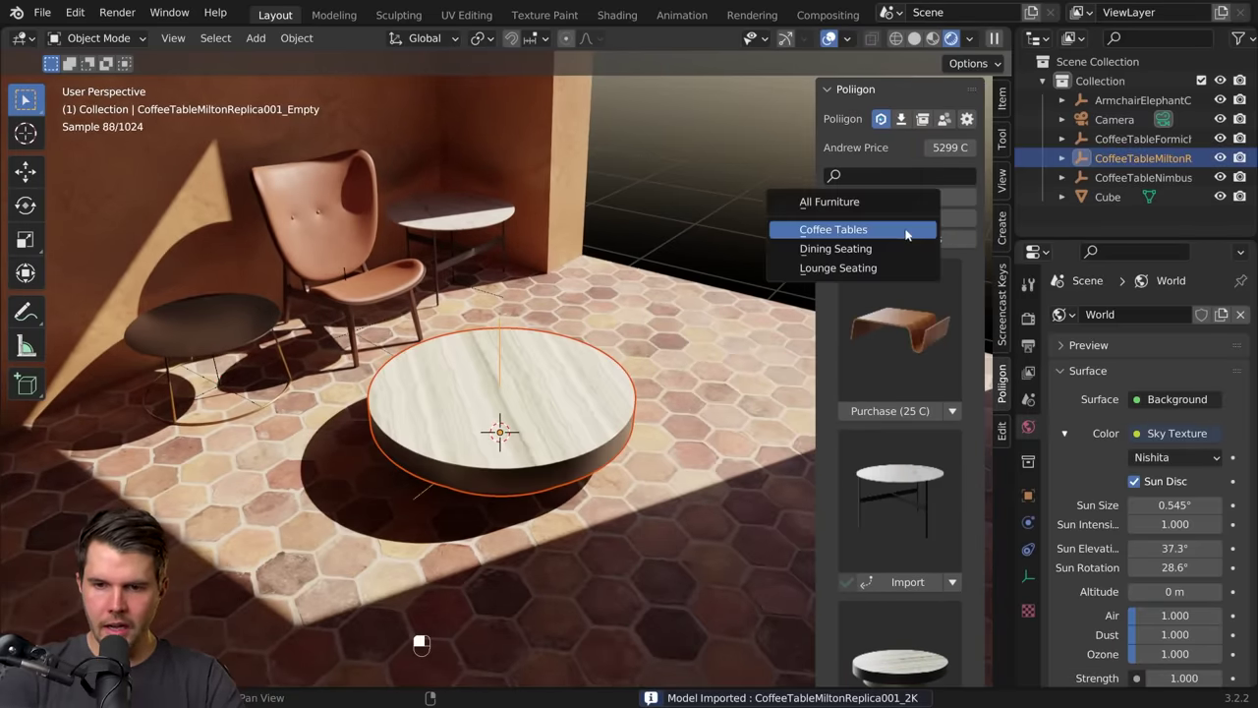
click(856, 202)
scroll(911, 238, down, 5)
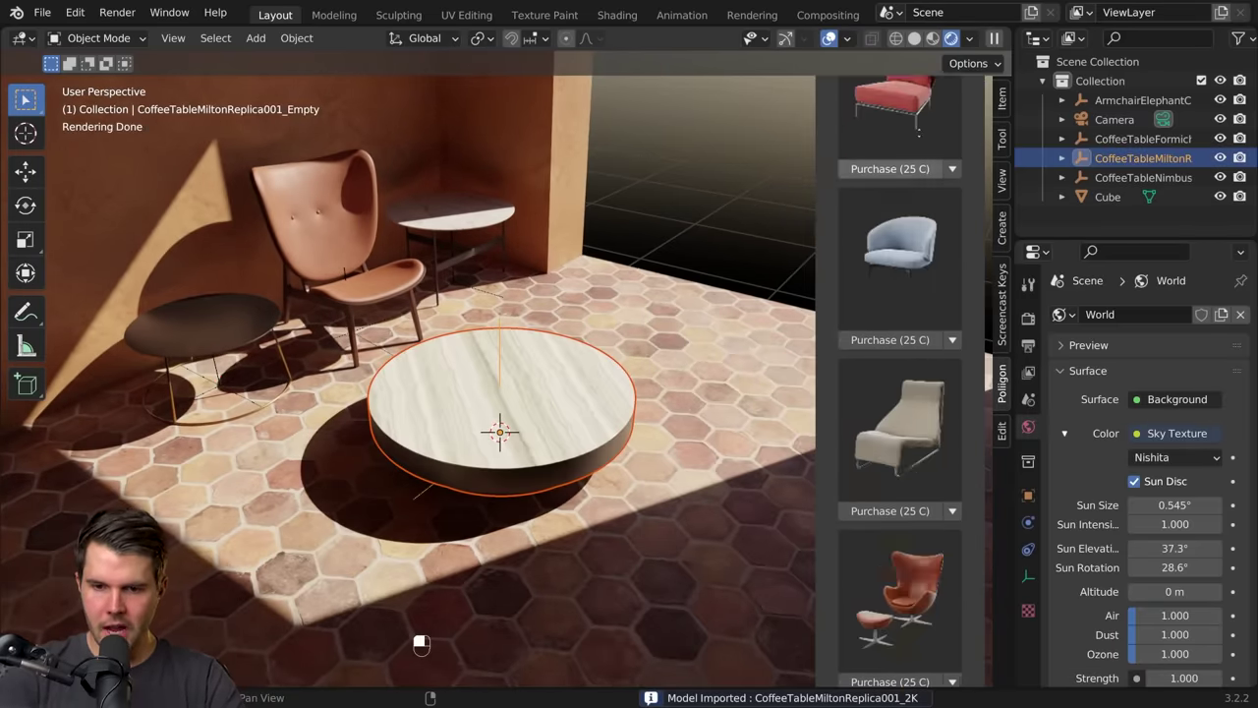
scroll(911, 383, down, 10)
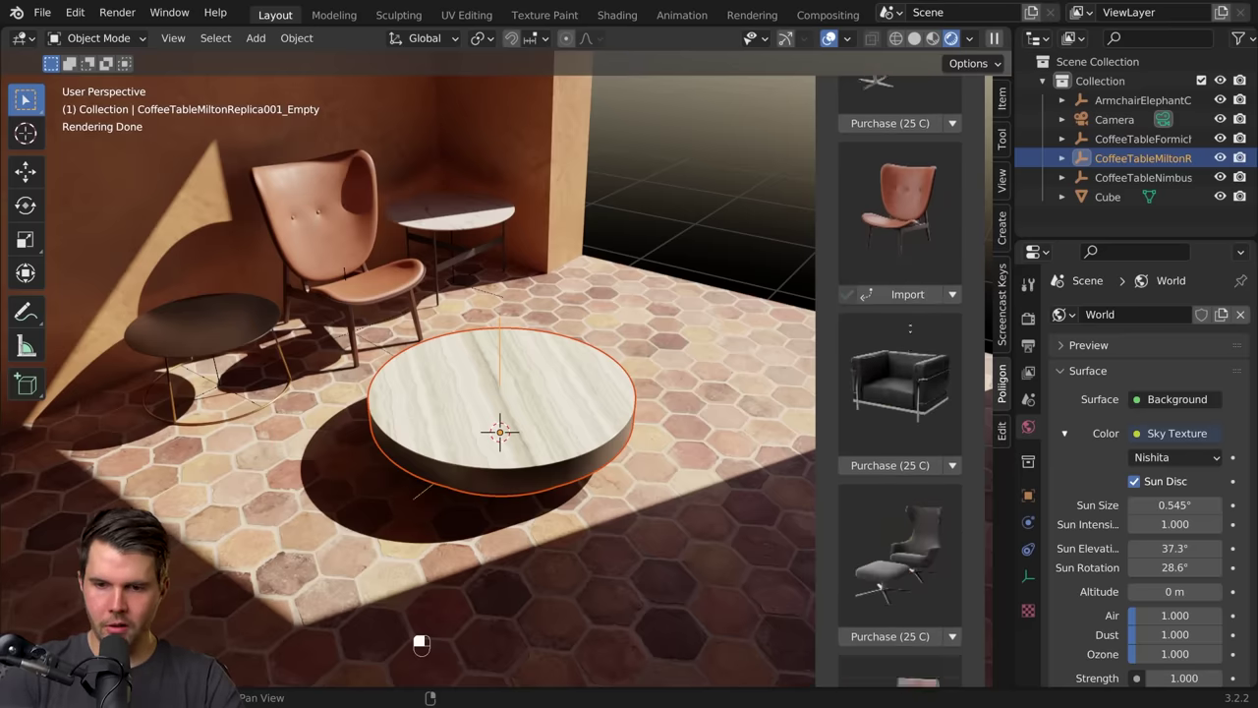
scroll(911, 364, down, 5)
key(alt+a)
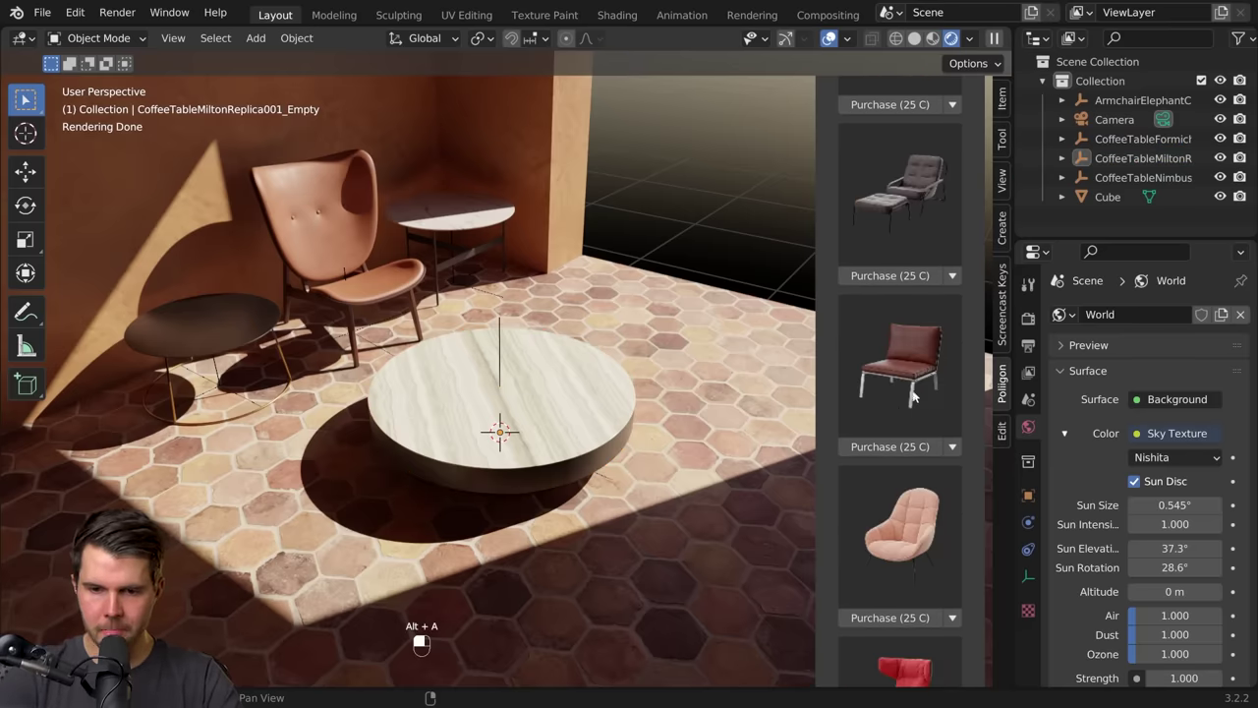
Step: Open the large preview of the red leather lounge chair and close it again
click(952, 446)
click(826, 444)
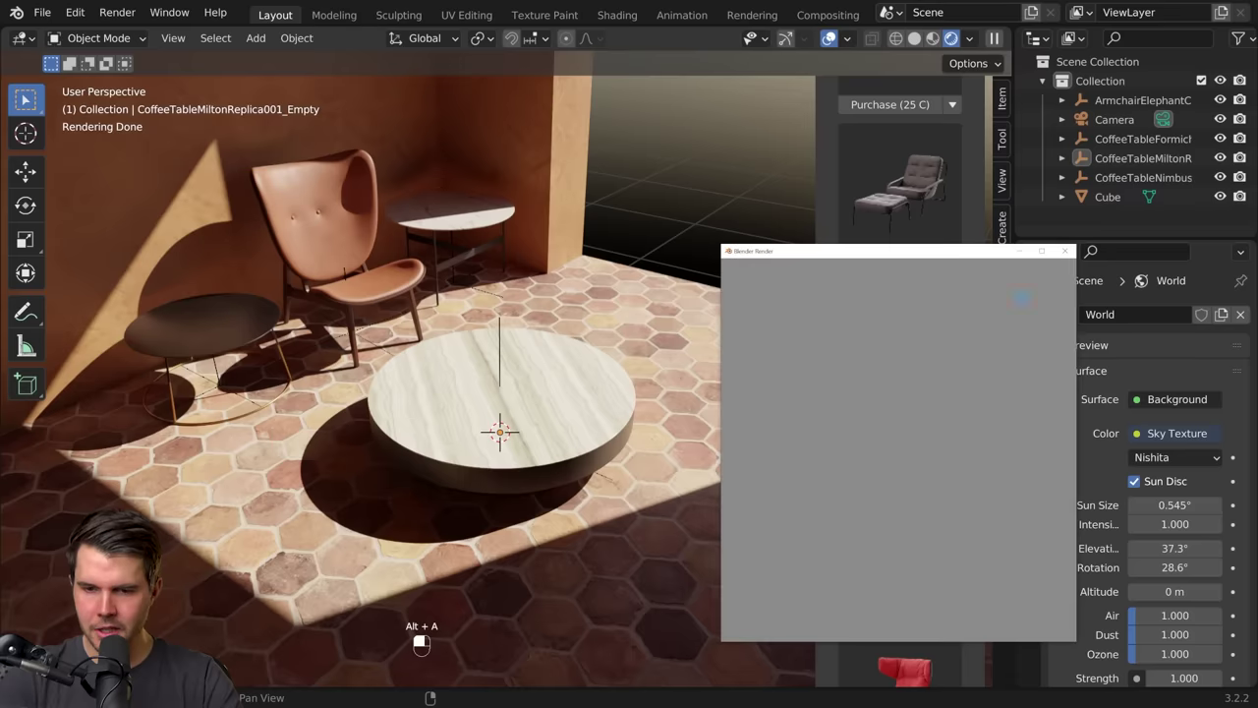
click(1069, 252)
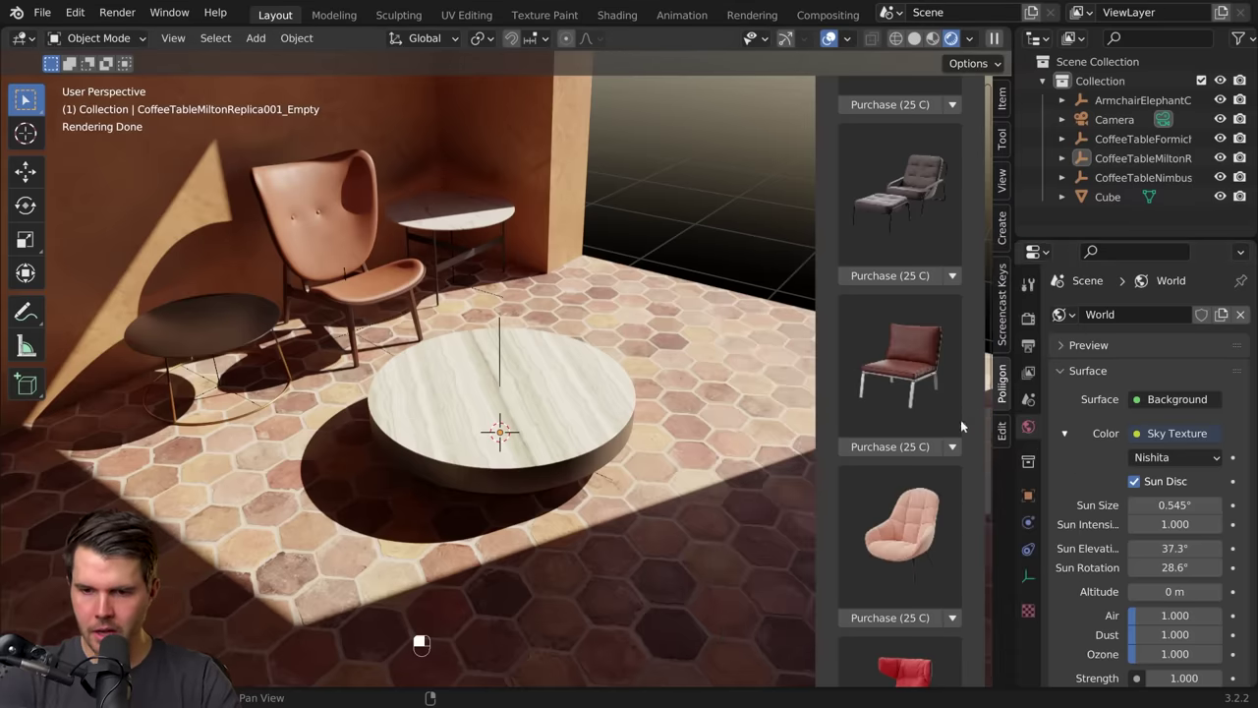
Step: Purchase the red leather ArmchairManLoungeReplica001 and import it beside the dark round coffee table
click(952, 446)
click(887, 468)
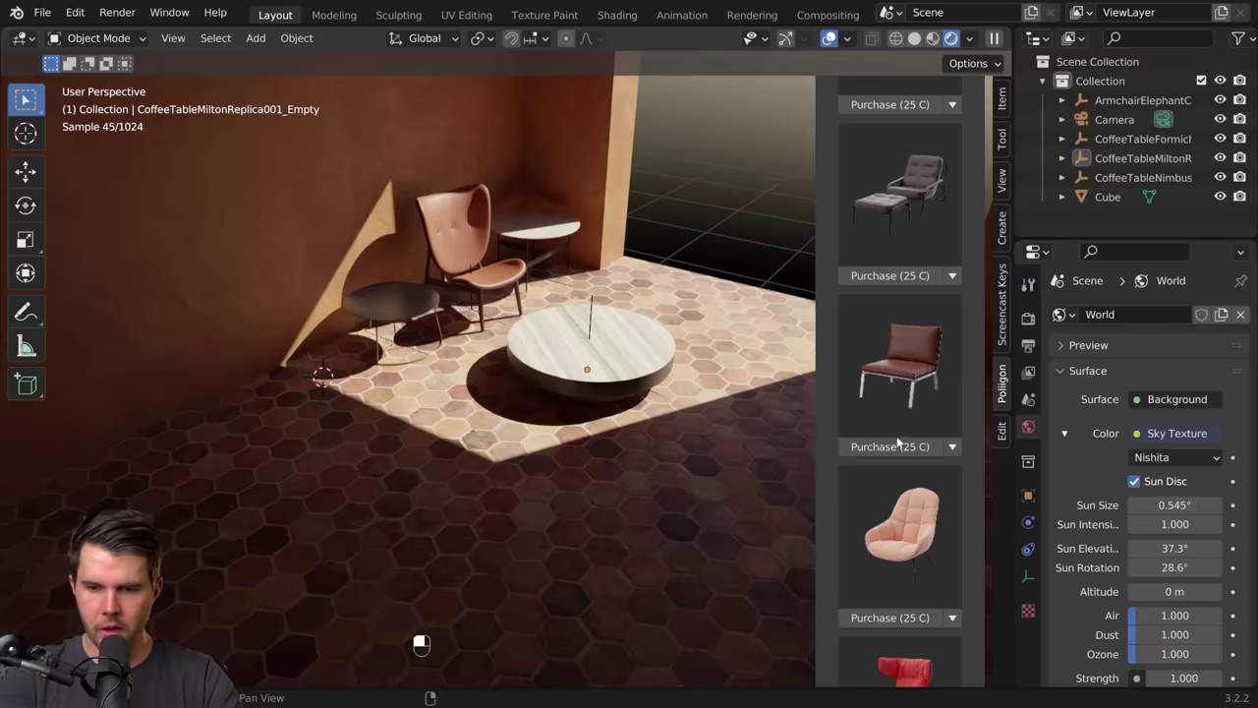
shift+middle_drag(665, 447, 632, 386)
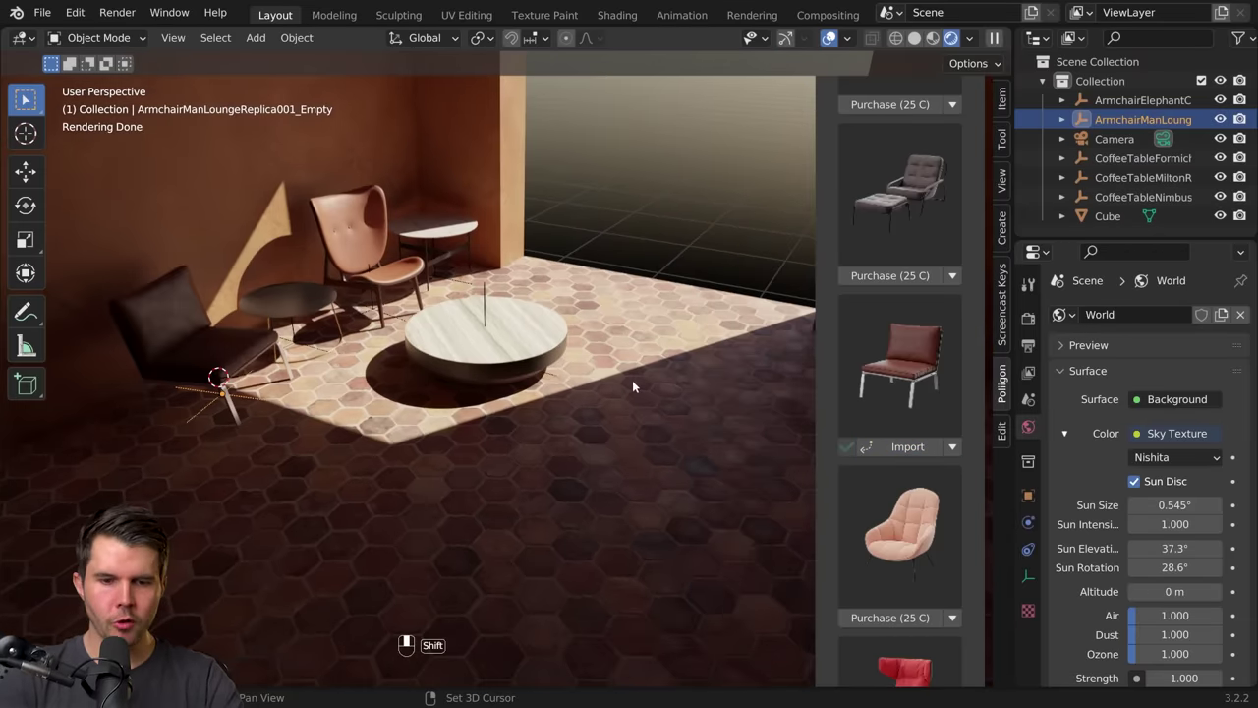
Step: Go to the next page of furniture models and import the woven ArmchairSitarReplica001 opposite the other chairs
scroll(922, 390, down, 15)
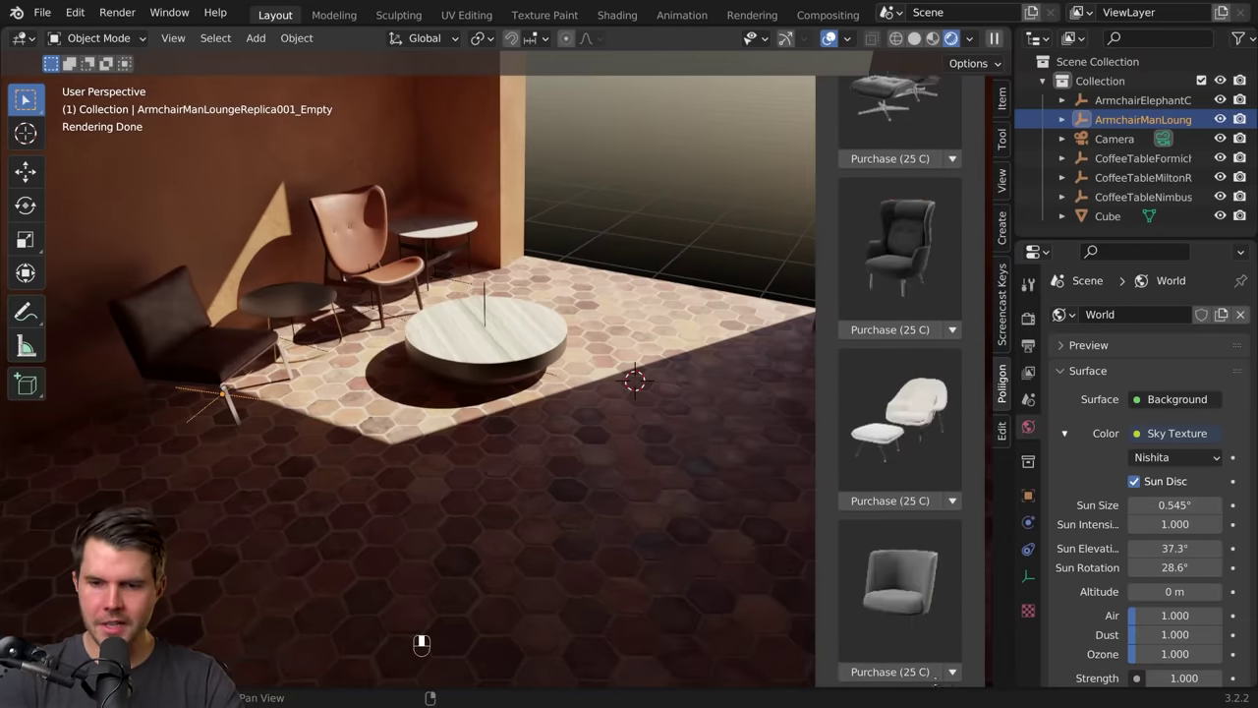
click(968, 668)
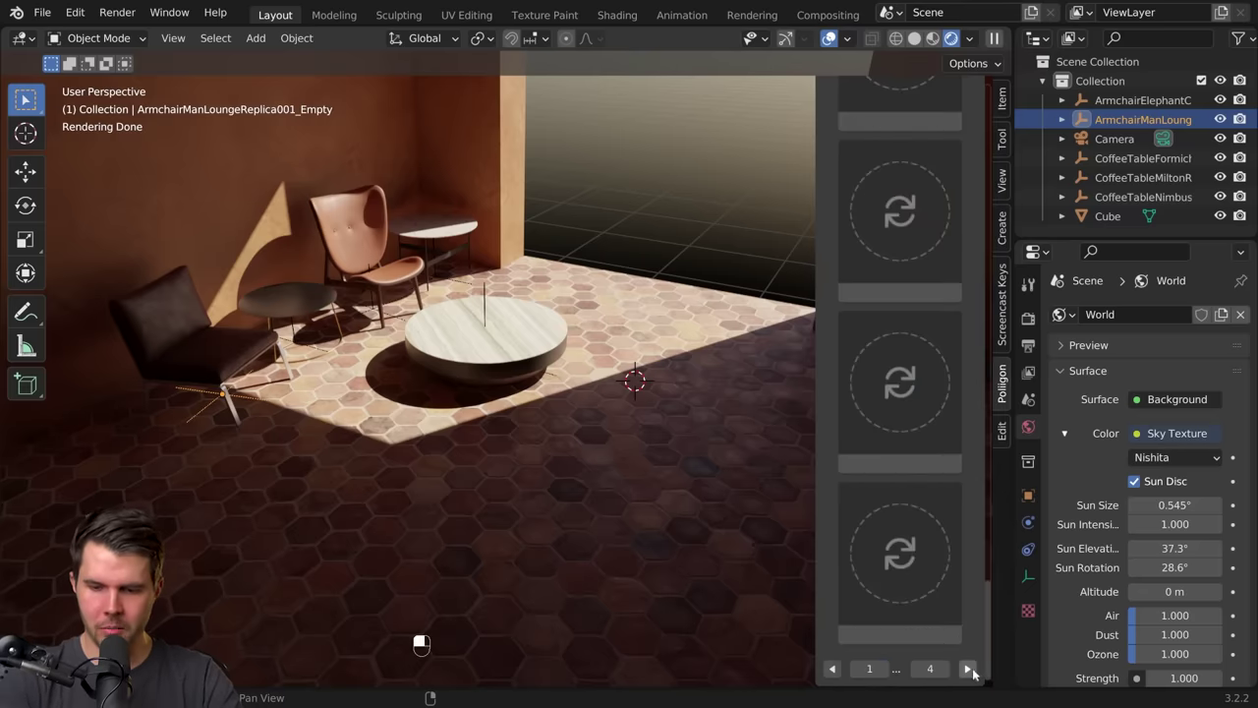
middle_drag(913, 406, 923, 272)
scroll(828, 403, up, 8)
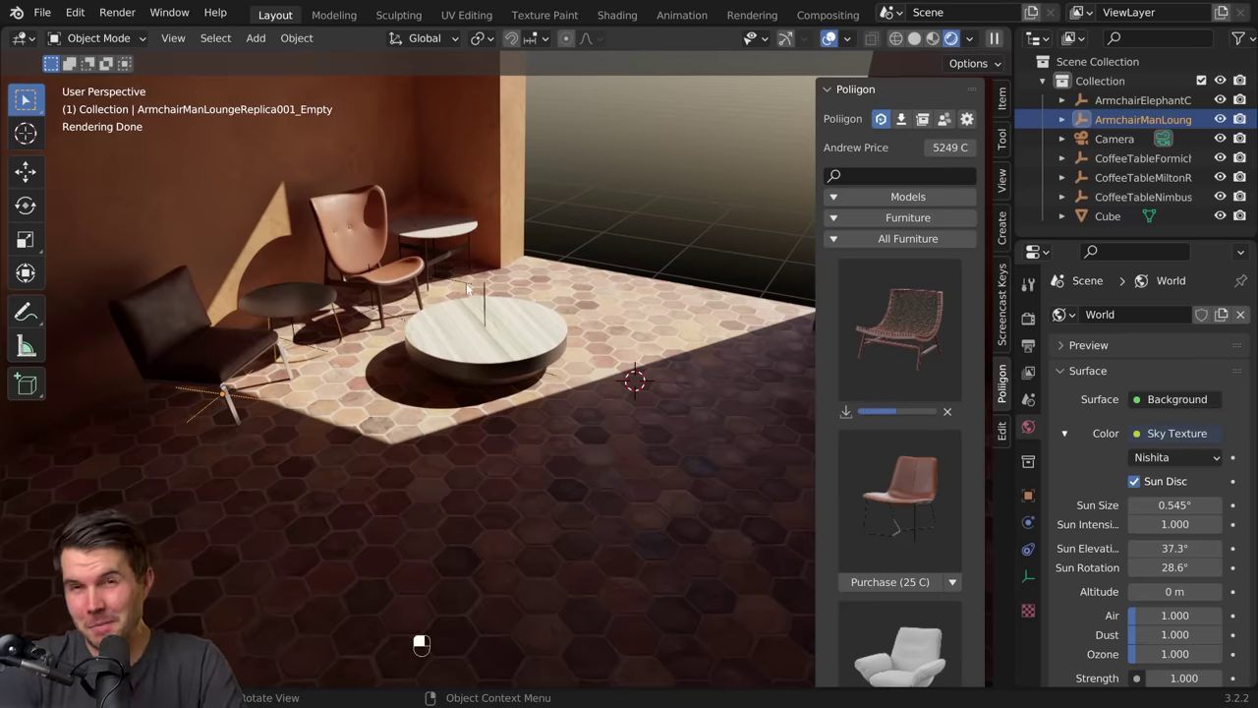
Step: Rotate the woven armchair about the Z axis to face the coffee table, move it to the edge of the sunlight, and deselect it
key(r)
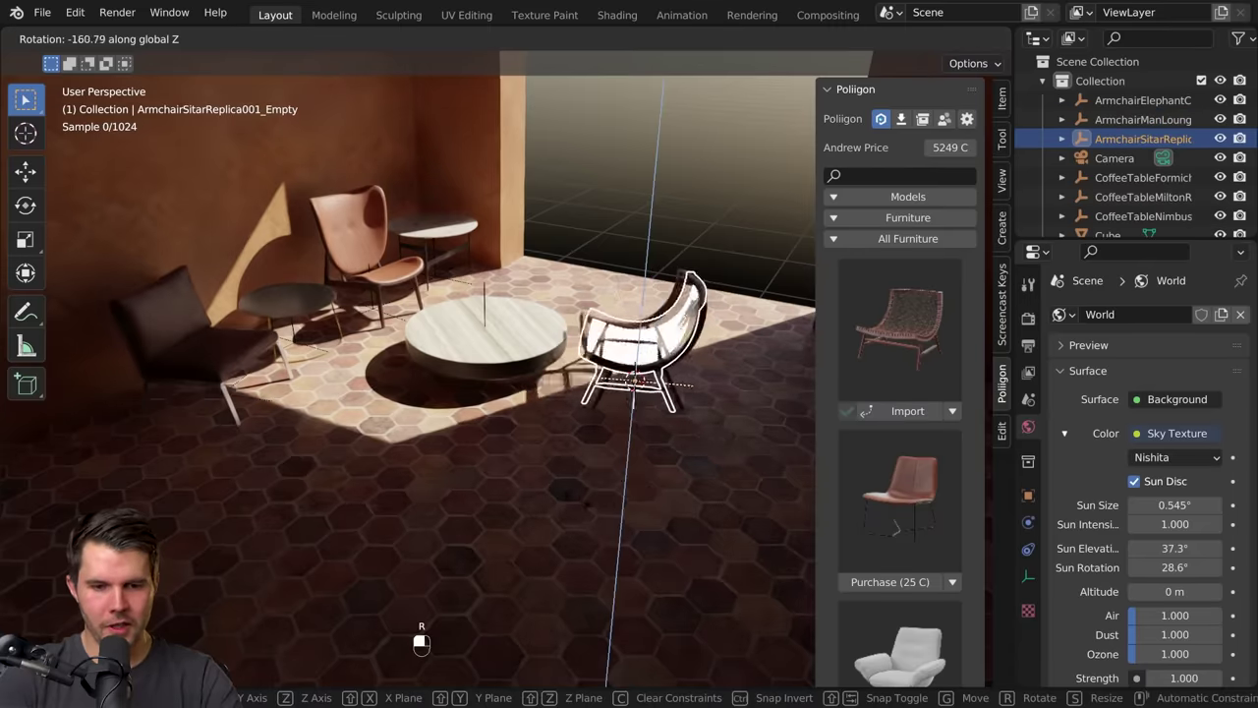
key(g)
click(598, 475)
key(g)
middle_click(608, 476)
click(618, 476)
middle_drag(617, 476, 491, 385)
key(alt+a)
Step: Place the 3D cursor on the floor in front of the low marble table and narrow the models to Rugs
scroll(569, 407, up, 2)
scroll(573, 380, down, 3)
scroll(602, 335, up, 1)
middle_drag(620, 295, 494, 367)
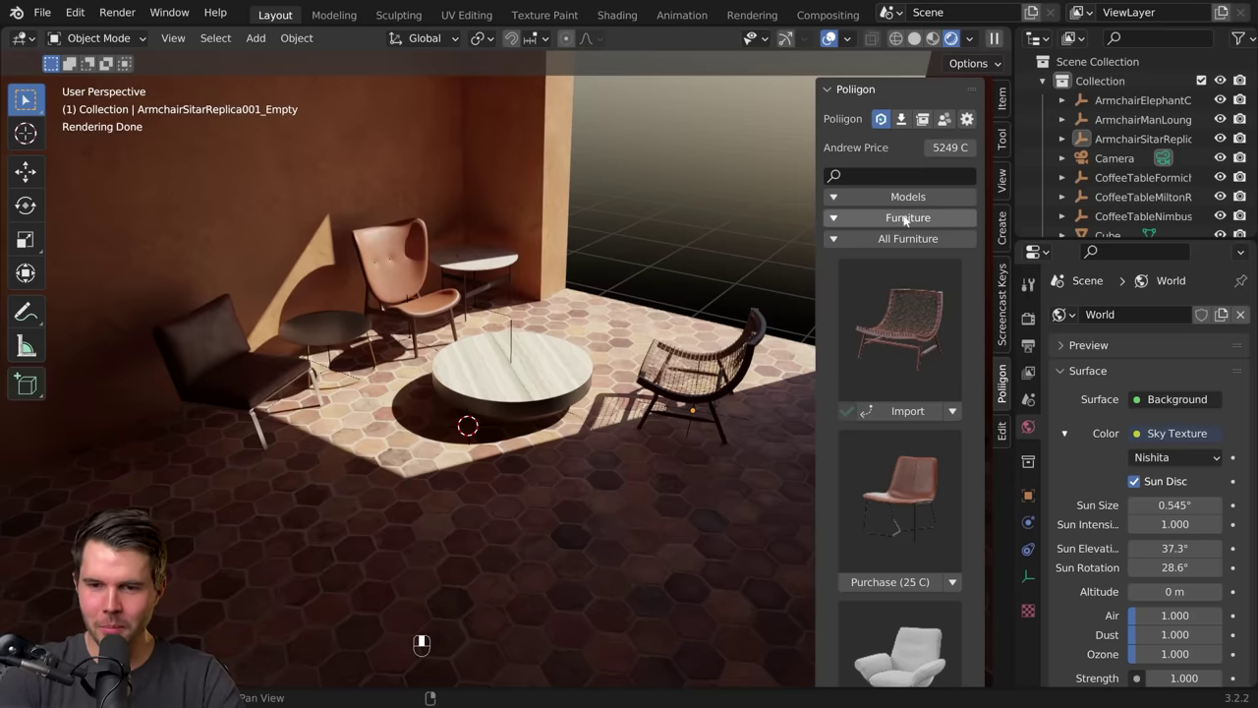
click(906, 217)
click(825, 390)
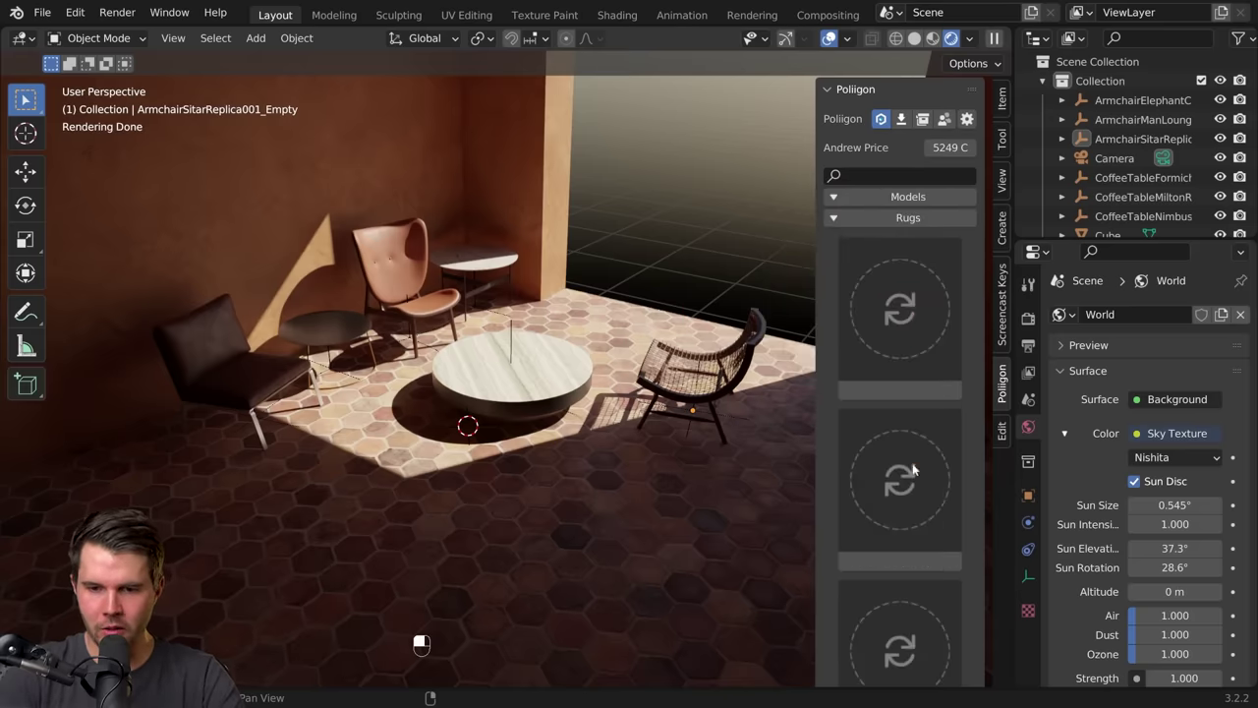
middle_drag(906, 570, 913, 406)
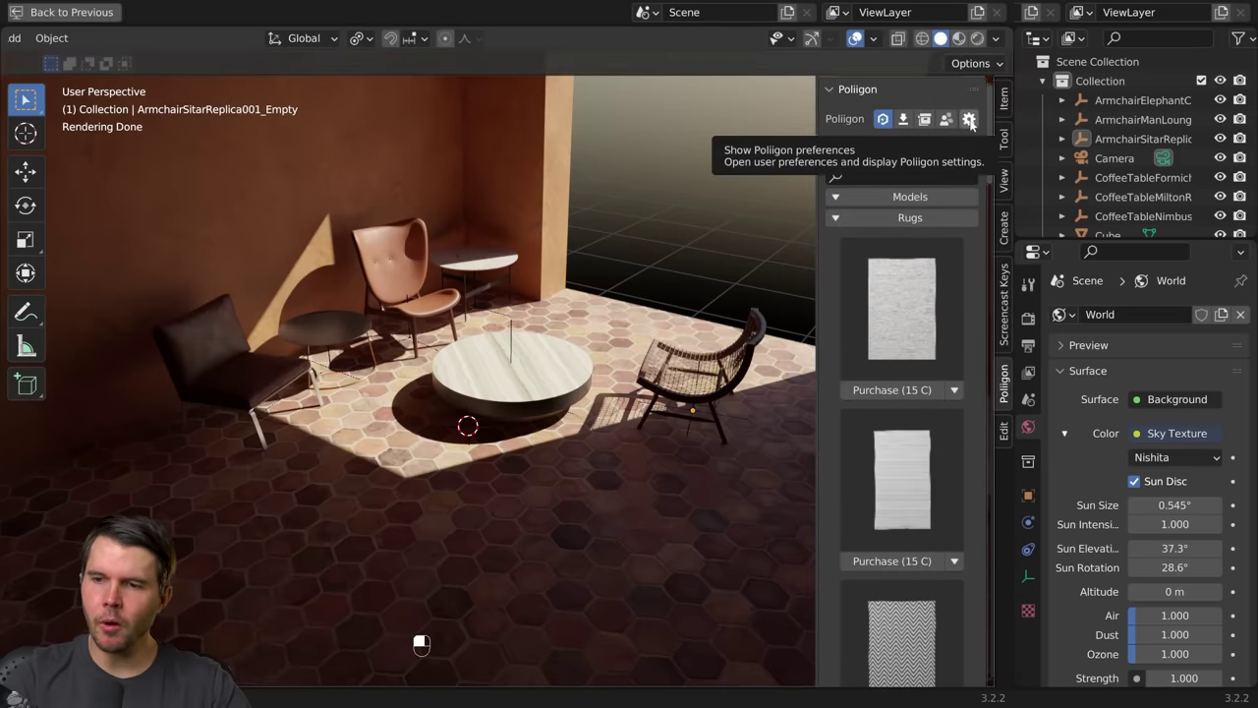
Step: Open the Poliigon add-on preferences, refresh the add-on data, and close the preferences
click(968, 120)
scroll(876, 302, down, 3)
scroll(906, 162, down, 1)
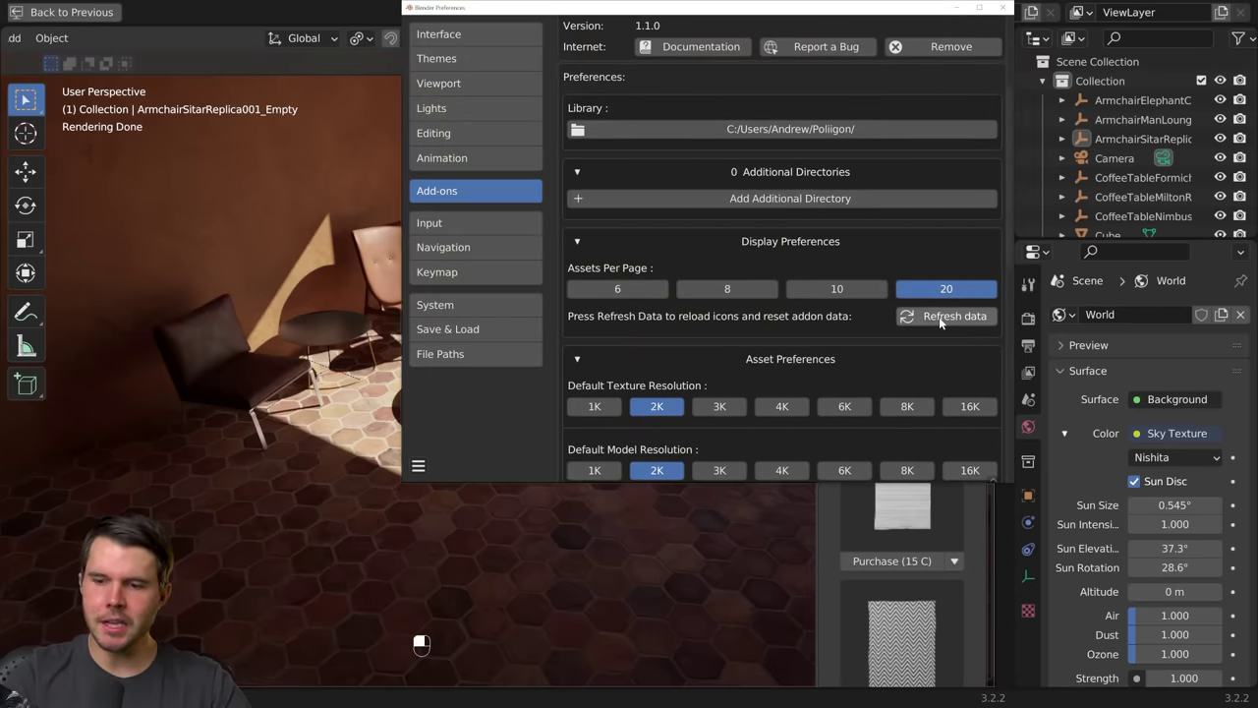
click(938, 317)
click(1002, 7)
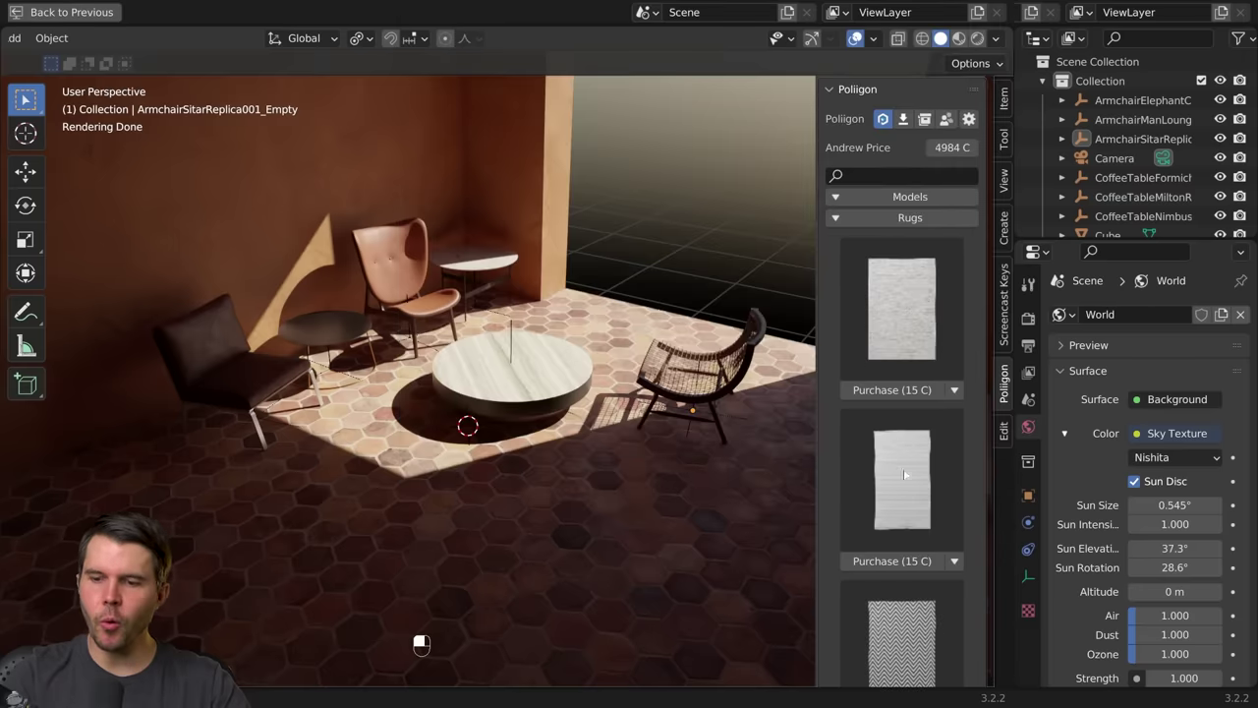
Step: Import the striped RugDesignerShoreline001 at 2K and move it along the Y axis beneath the low marble table
scroll(935, 512, down, 20)
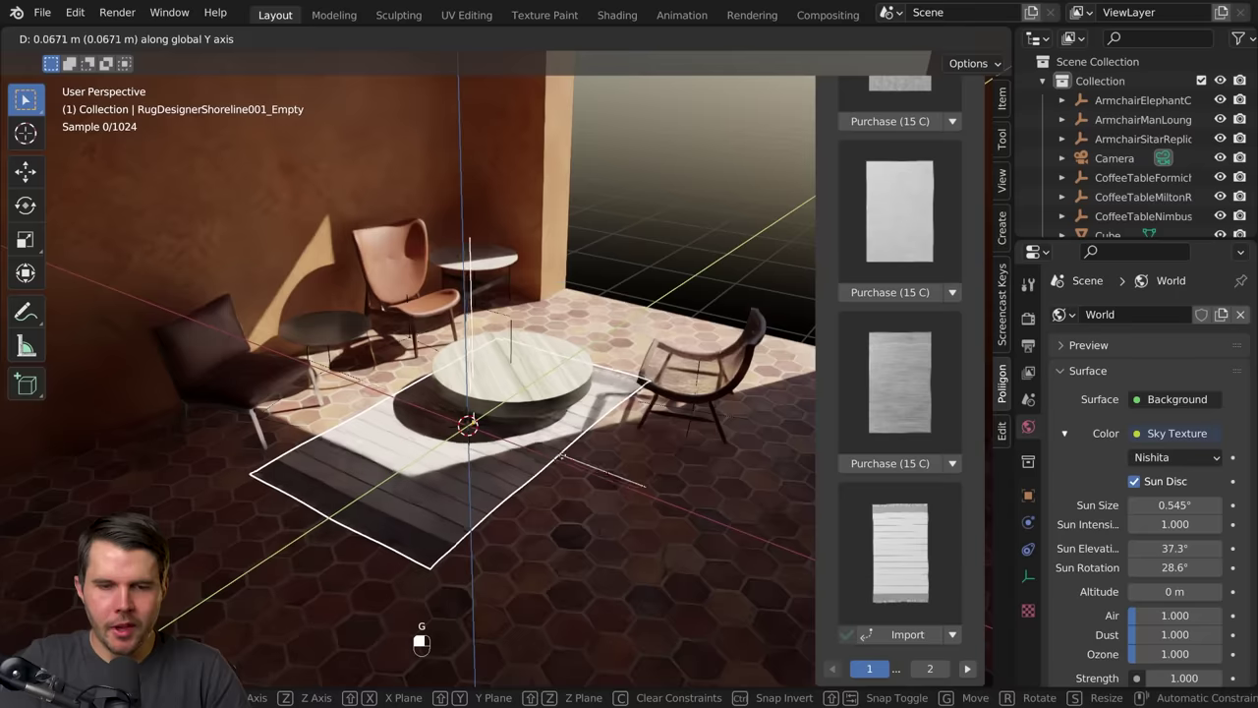
click(574, 446)
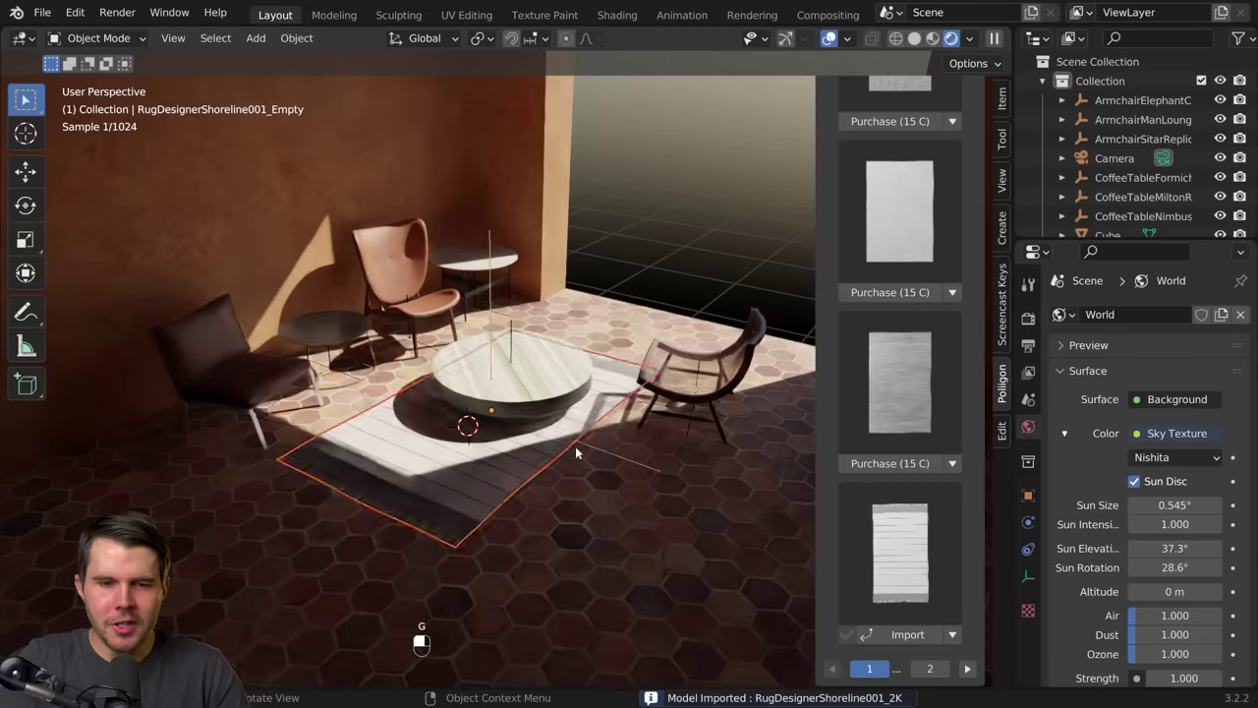
Step: Place the 3D cursor on the marble tabletop and narrow the models to Interior Decorations
scroll(537, 381, up, 6)
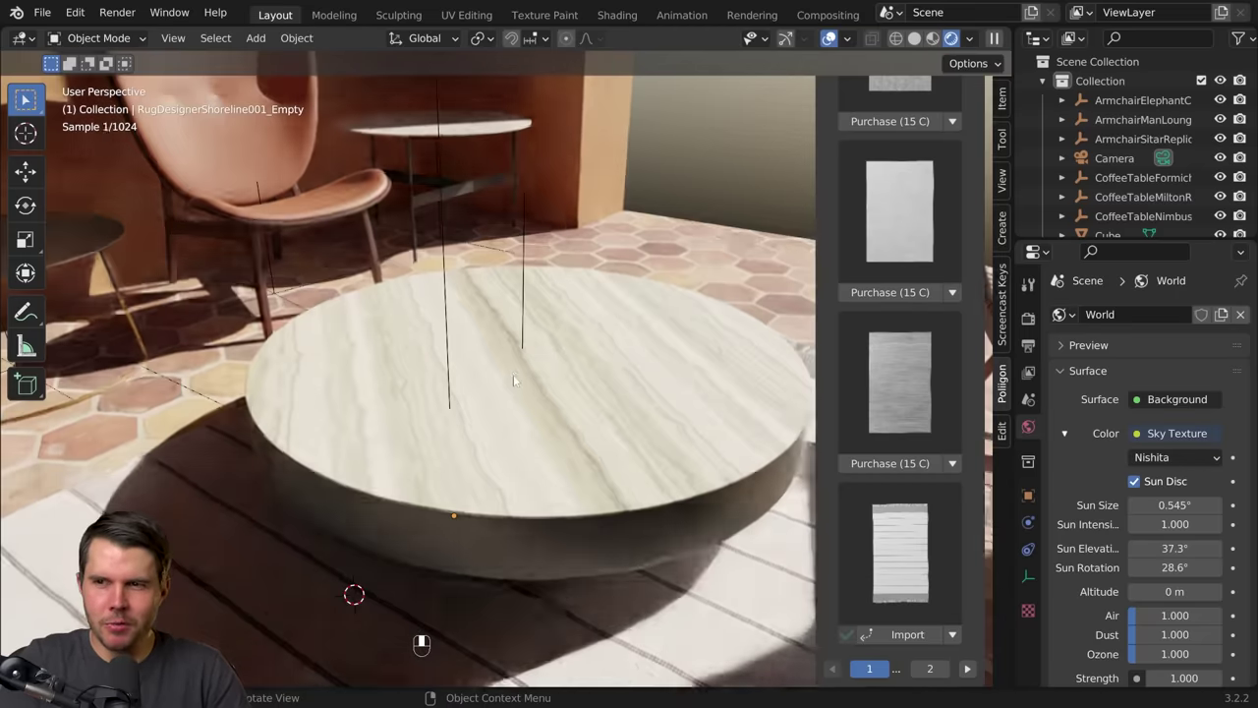
scroll(865, 344, up, 15)
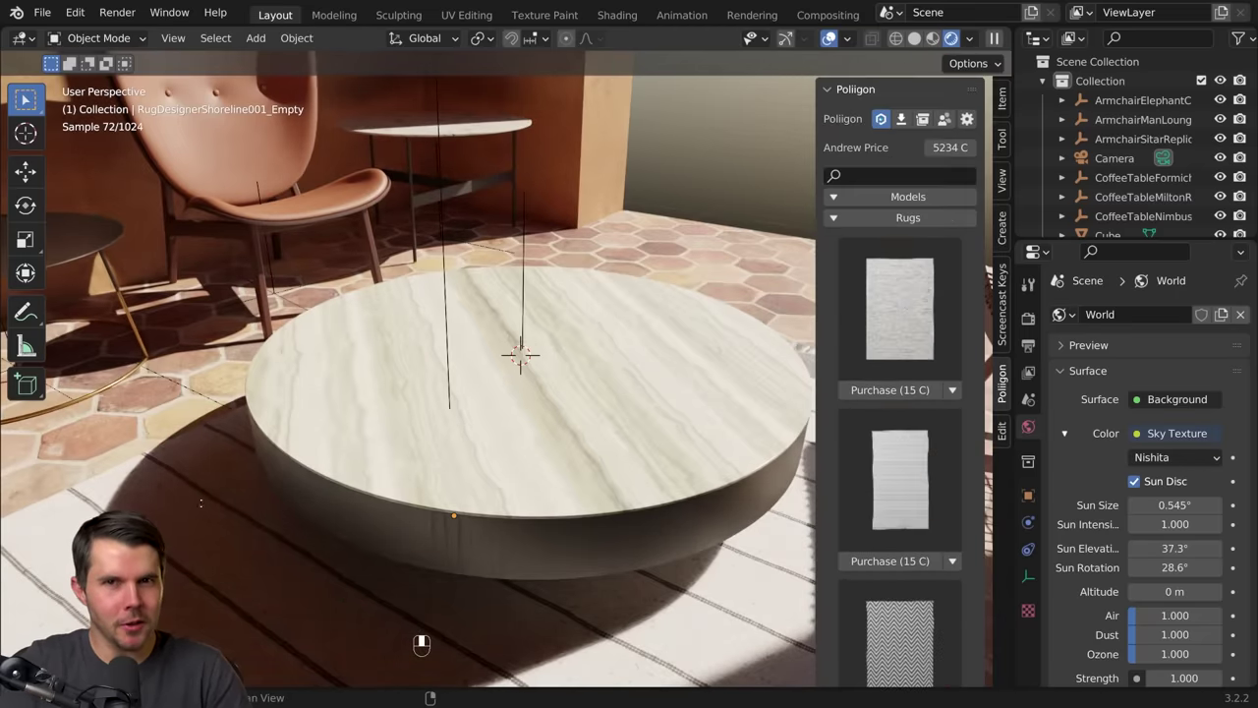
click(933, 218)
click(919, 148)
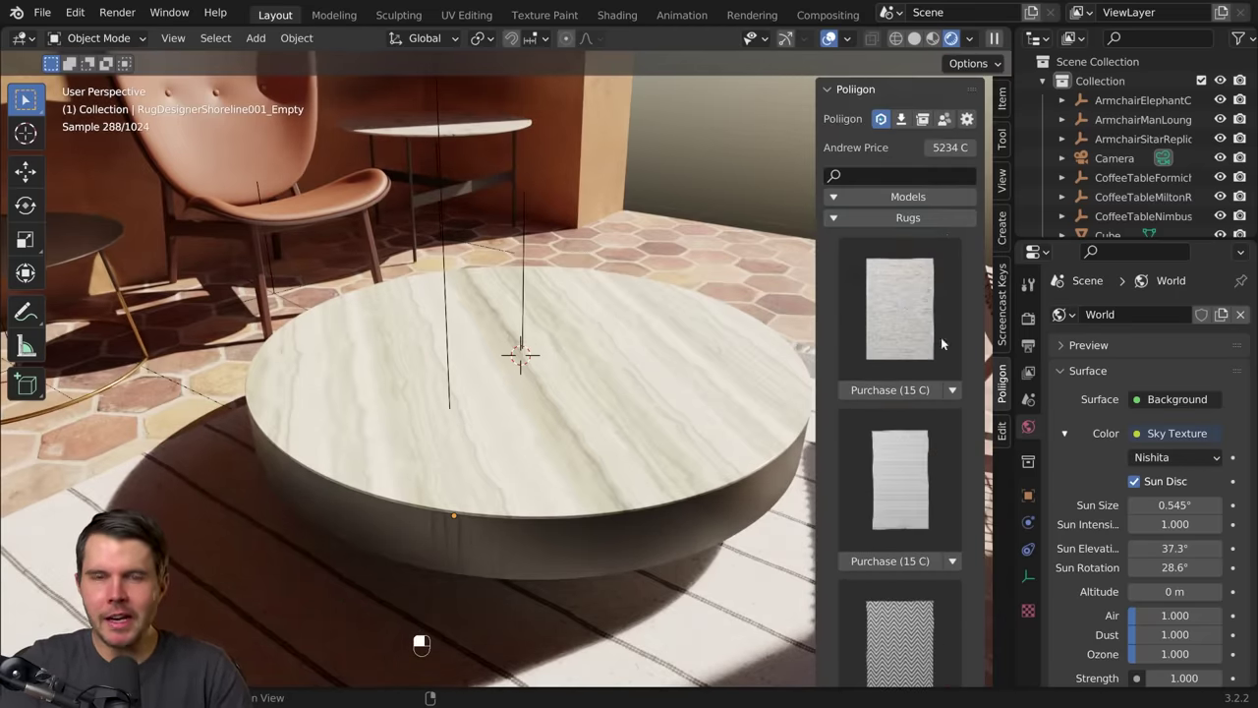
Step: Search the interior decorations for books and import the BooksCol01Artistic set at 2K onto the tabletop
click(887, 177)
text(books)
key(Return)
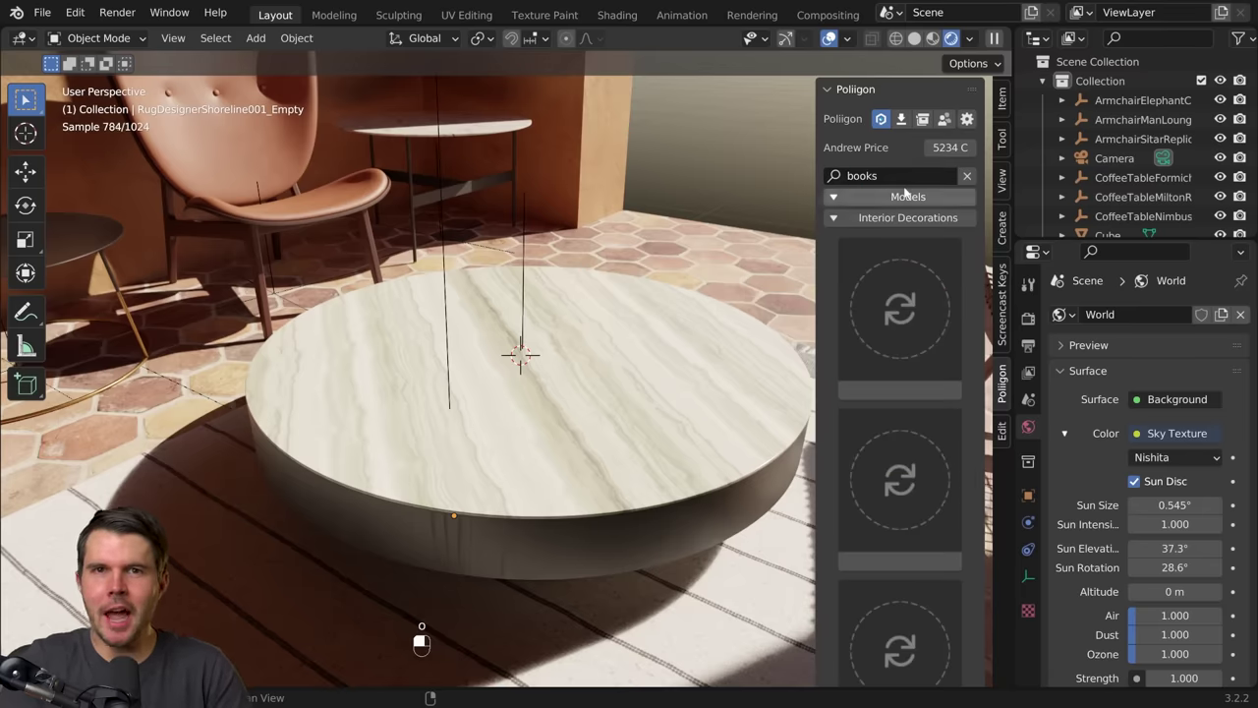
scroll(930, 492, down, 2)
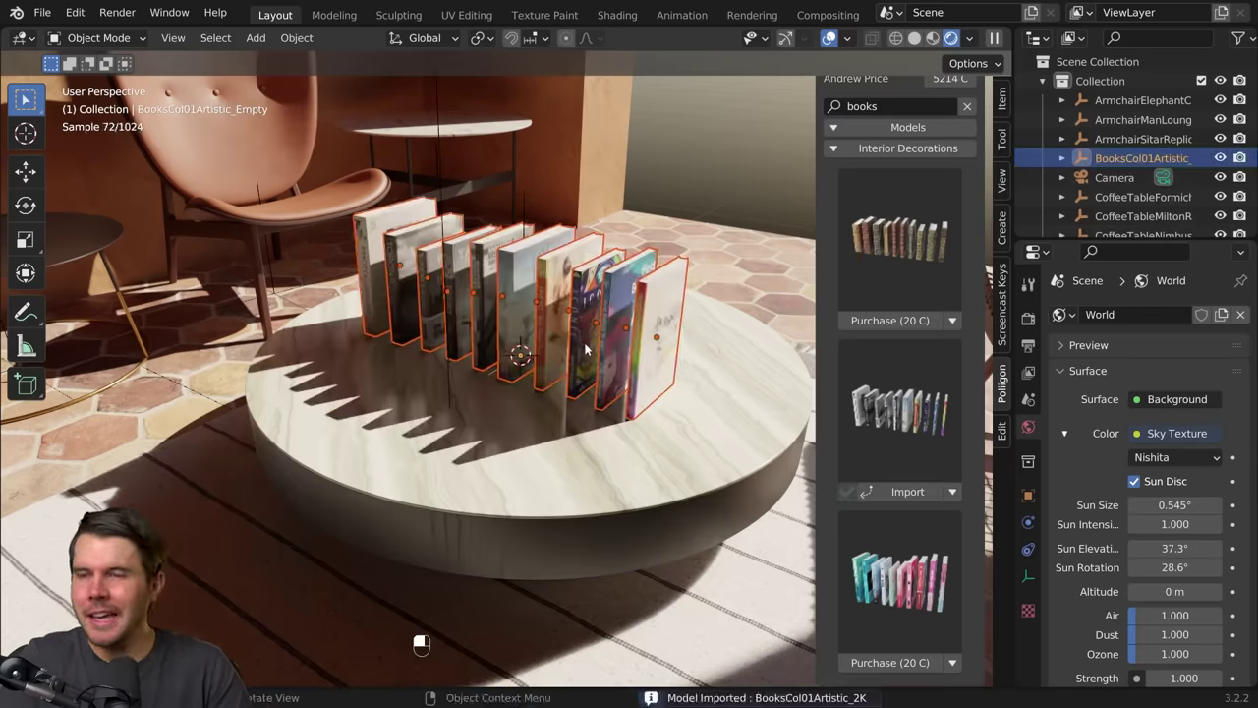
Step: Delete the Poems & People book and the book directly after Yacht from the row
middle_drag(477, 324, 527, 300)
scroll(527, 300, up, 2)
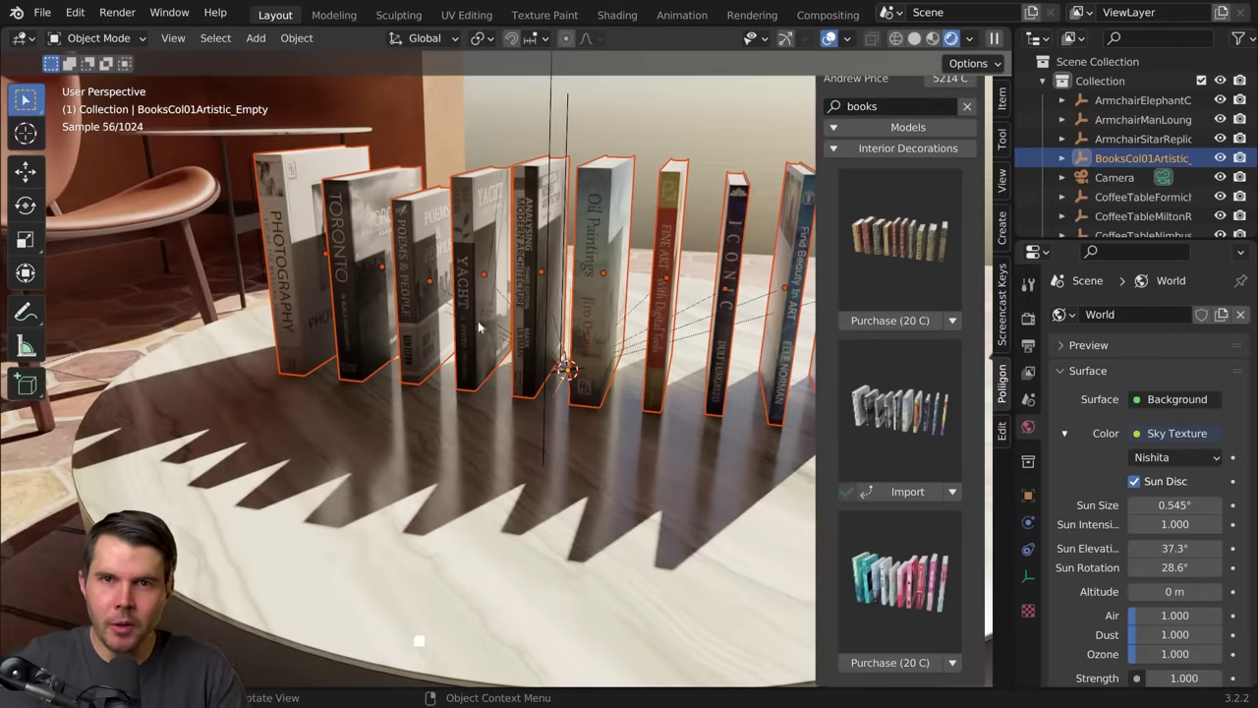
click(416, 296)
scroll(432, 293, down, 1)
key(x)
scroll(529, 302, down, 1)
click(531, 316)
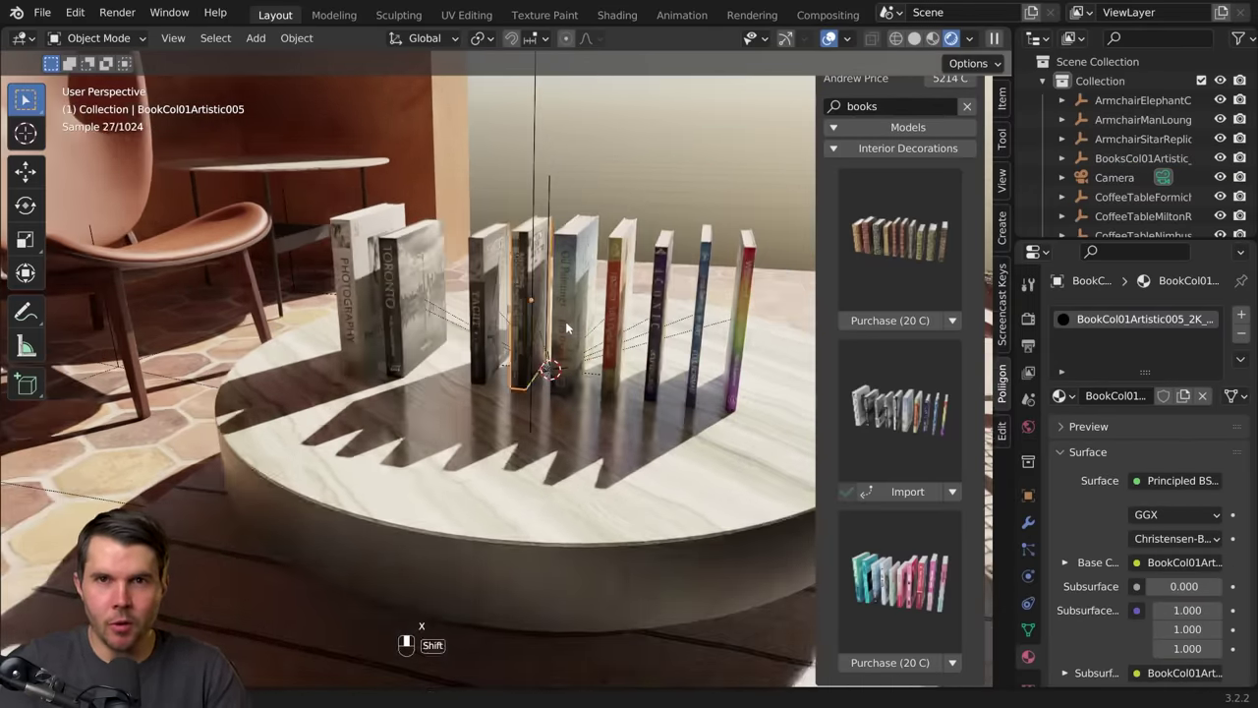
key(x)
Step: Move the Toronto and Yacht books over to the Photography book
mouse_move(566, 328)
shift+middle_down()
mouse_move(511, 323)
mouse_move(565, 311)
shift+middle_up()
click(508, 313)
click(417, 299)
key(g)
click(362, 300)
Step: Delete the three colourful books at the end of the row after the Fine Art book
click(570, 311)
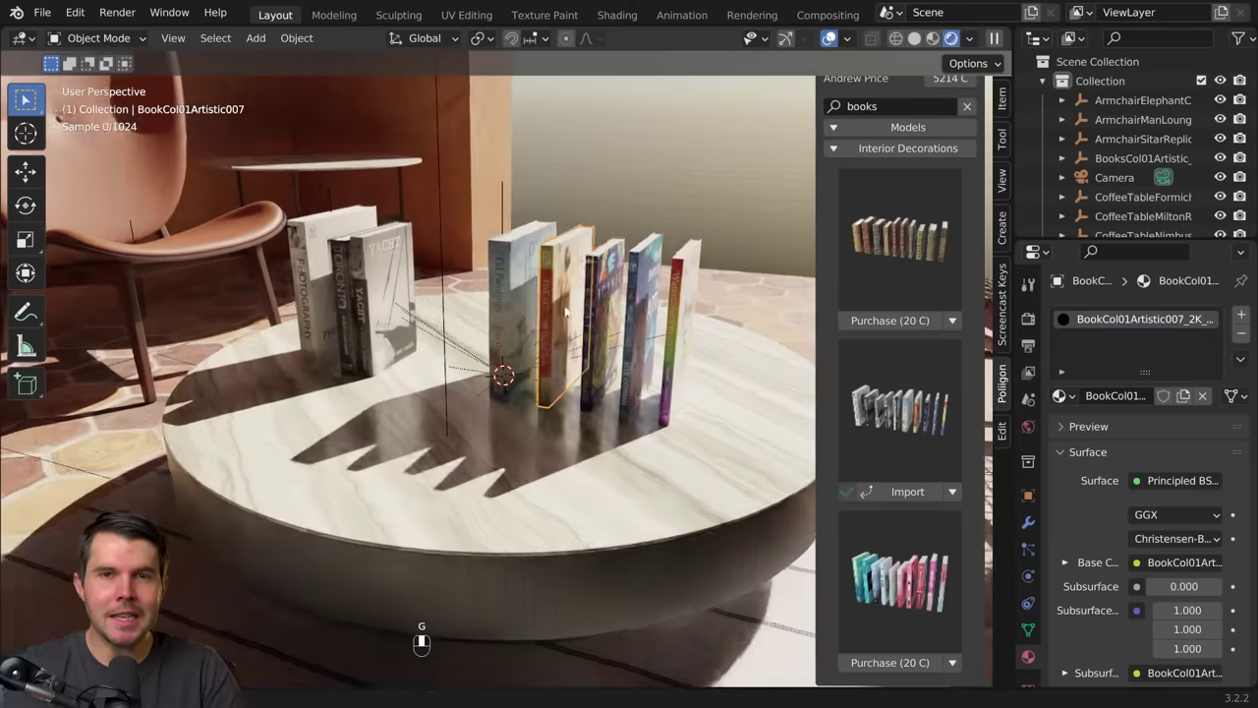
click(602, 310)
shift+click(644, 310)
shift+click(680, 312)
mouse_move(678, 312)
middle_down()
mouse_move(615, 293)
mouse_move(648, 312)
middle_up()
key(x)
Step: Move the Fine Art book along the X axis until it sits against the Oil Paintings book
click(570, 296)
shift+click(515, 287)
click(570, 306)
key(g)
key(x)
click(594, 301)
Step: Move the Toronto and Yacht books together along the X axis, against the Photography book
click(462, 303)
scroll(462, 301, up, 2)
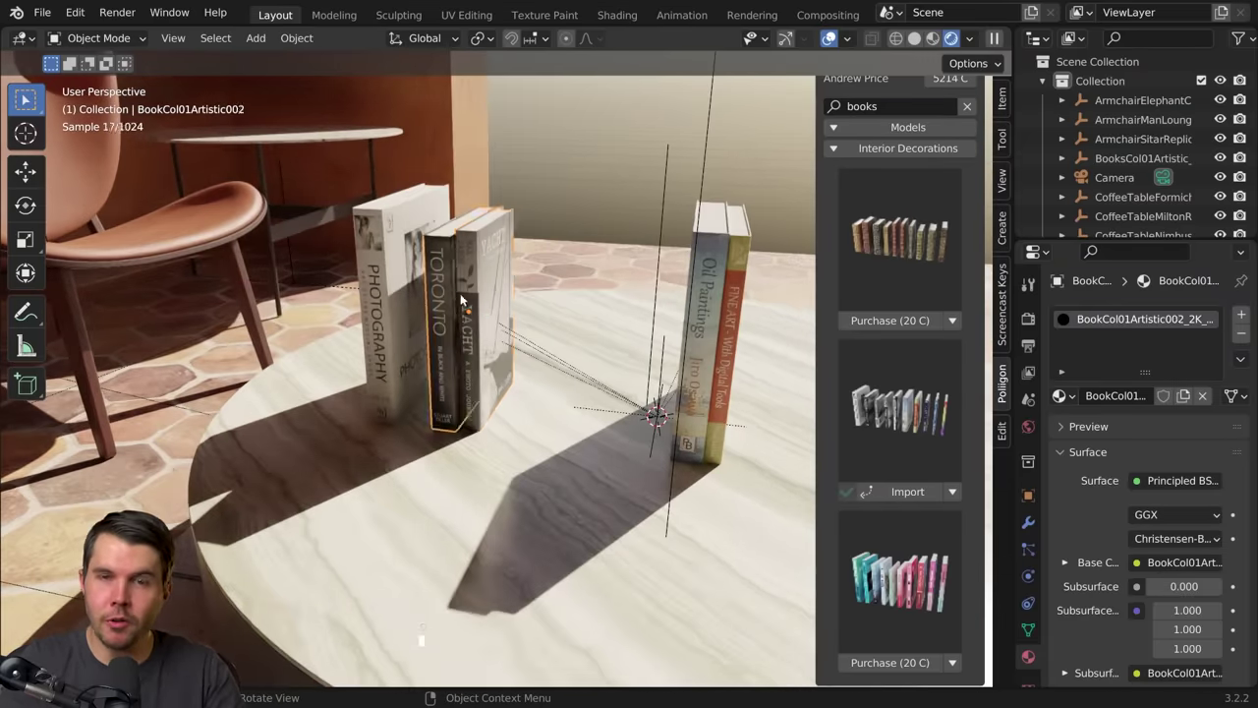
shift+click(485, 300)
key(g)
key(x)
click(458, 300)
Step: Fine-tune the position of the Yacht book next to the Toronto book
scroll(458, 300, up, 3)
click(530, 299)
key(g)
key(g)
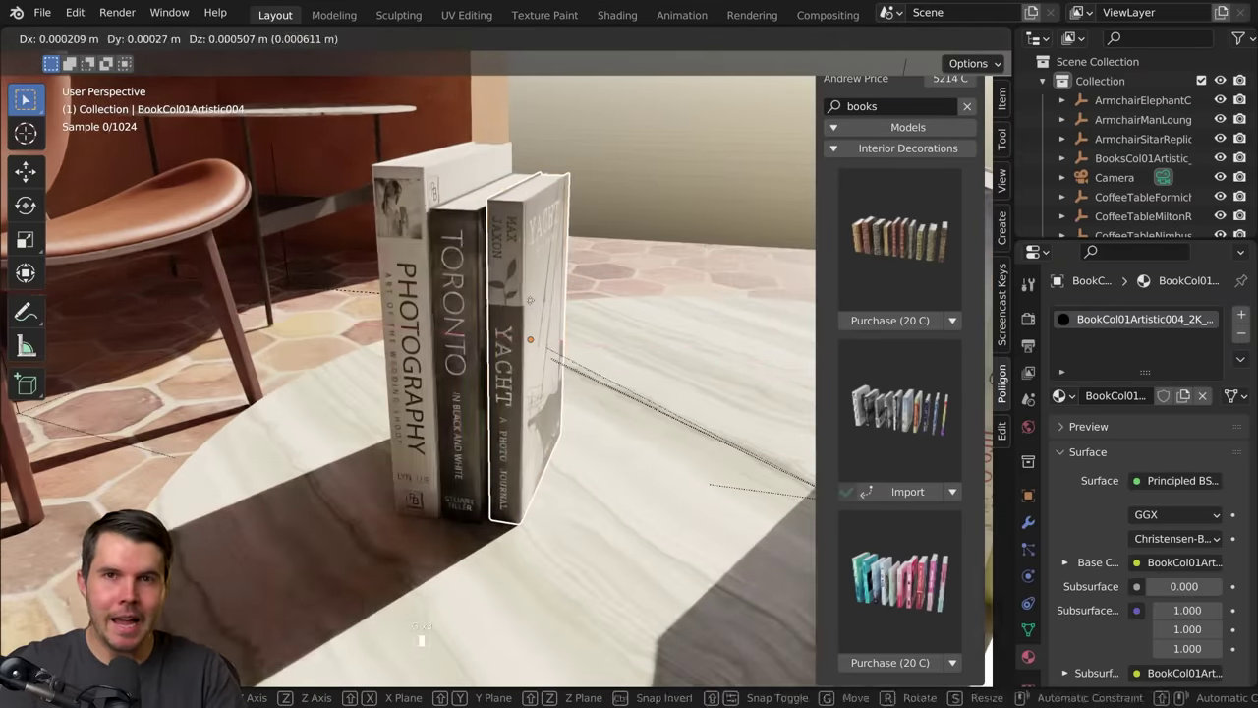
click(530, 300)
Step: Scale the Yacht book down and shift it together with the Toronto book along the Z axis
middle_drag(530, 300, 700, 297)
key(s)
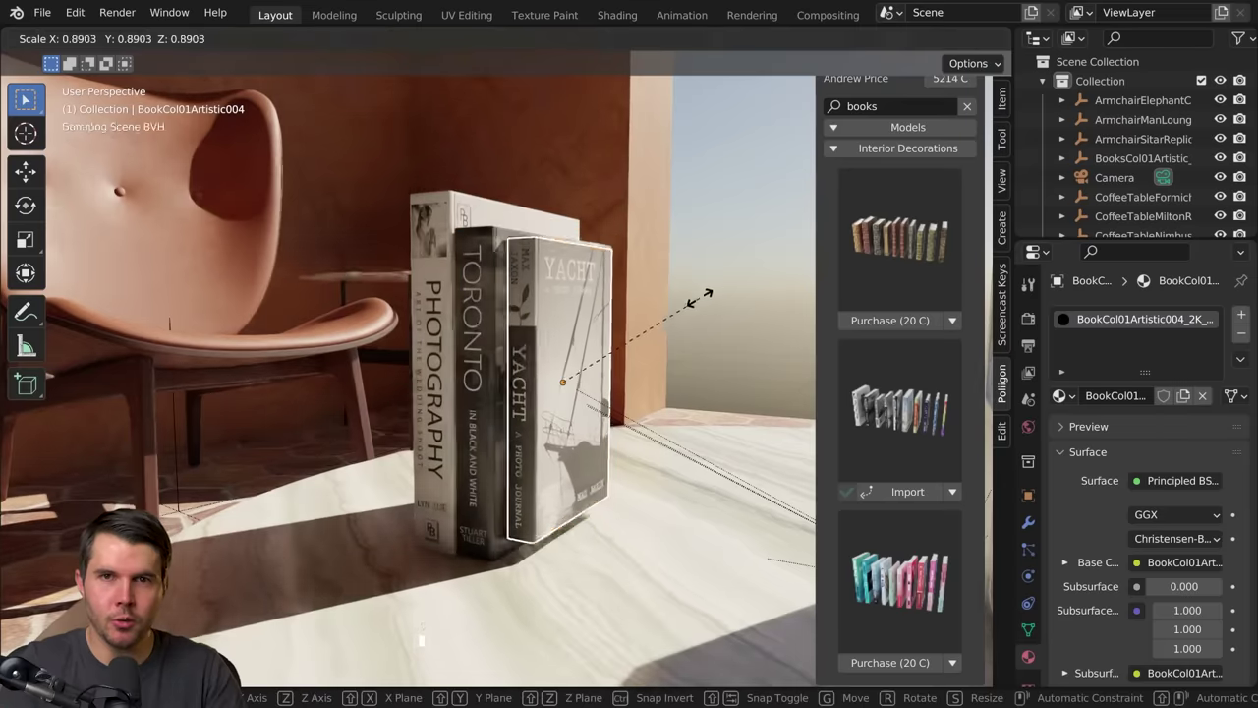
click(700, 297)
shift+click(467, 270)
key(g)
key(z)
click(467, 263)
Step: Rotate the Photography, Toronto and Yacht books together about the X axis until they lie flat as a stack
shift+click(432, 305)
key(r)
key(x)
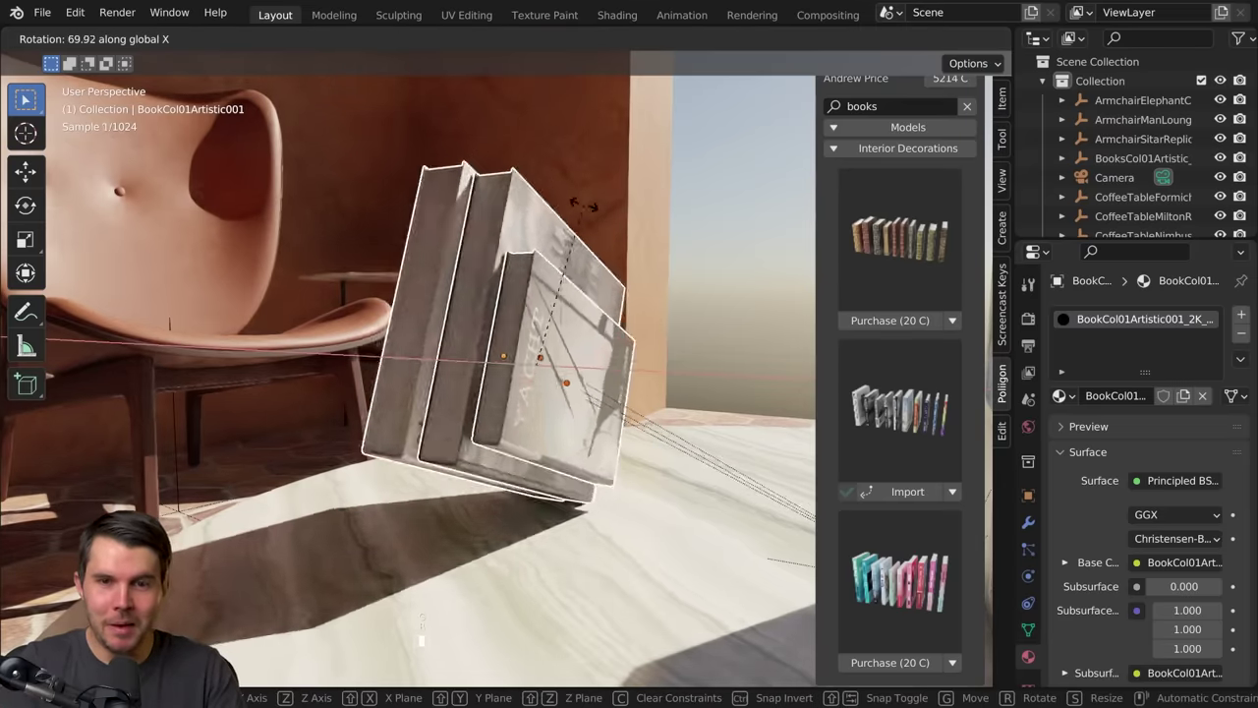
ctrl+middle_drag(583, 205, 500, 173)
click(516, 177)
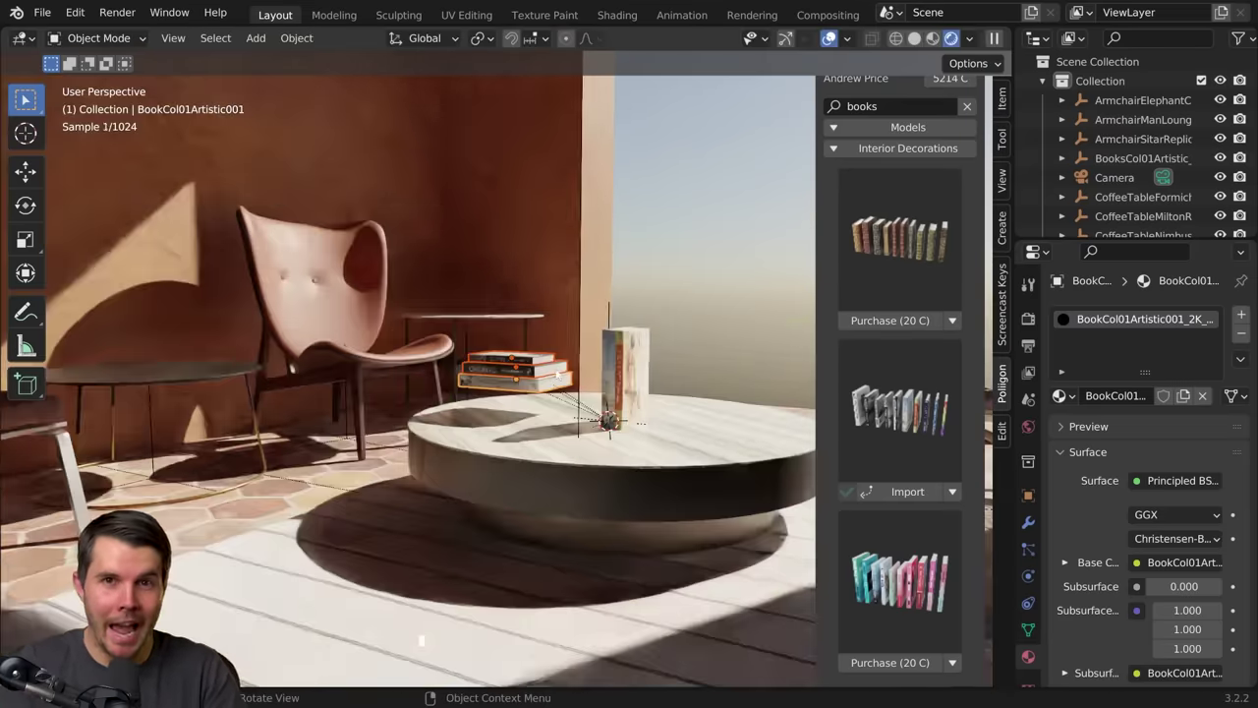
Step: Lower the black-and-white book stack along Z, and lay the Fine Art and Oil Paintings books flat about the Y axis
key(g)
key(z)
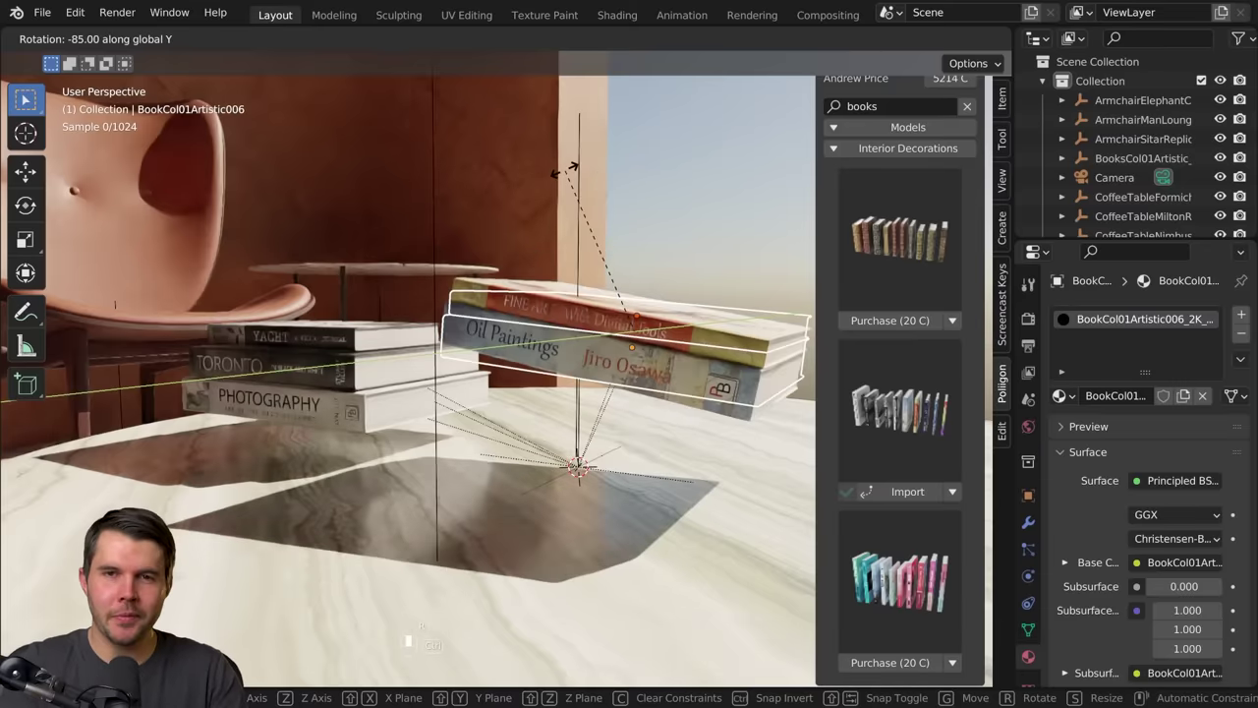
click(542, 163)
key(z)
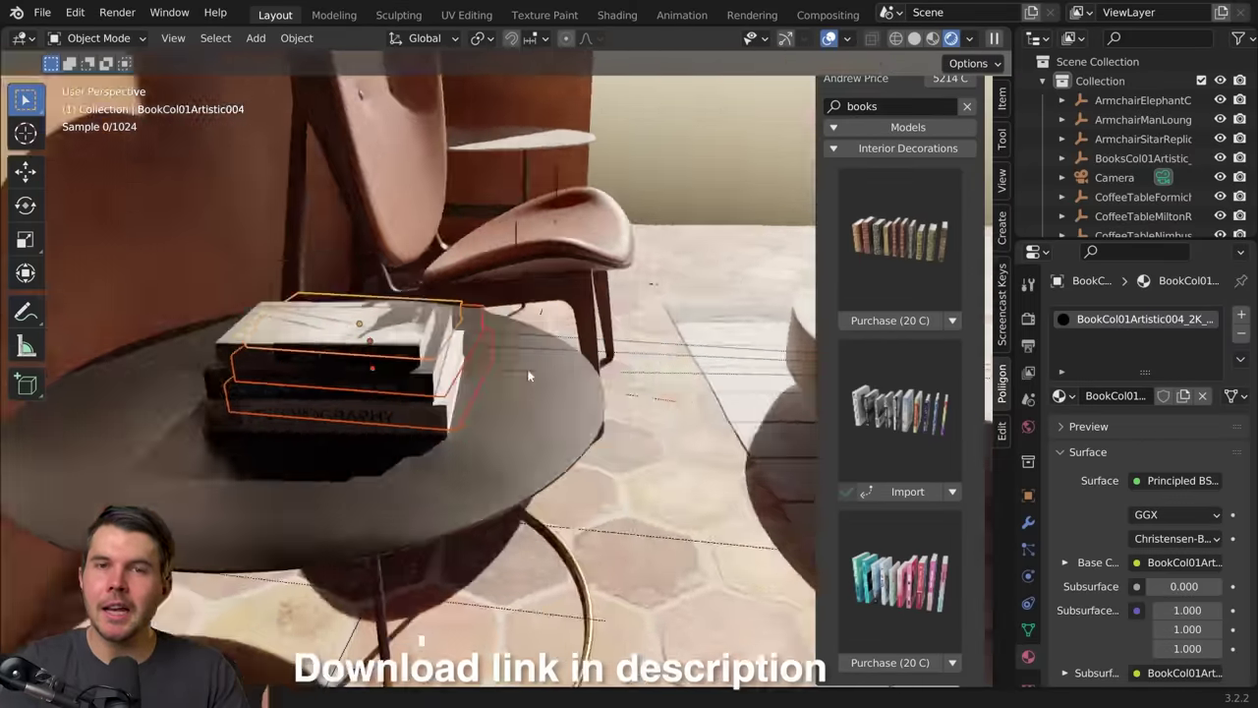
Step: Position the Photography, Toronto and Yacht stack on the black side table, adjusting its placement and rotation
key(shift+d)
key(x)
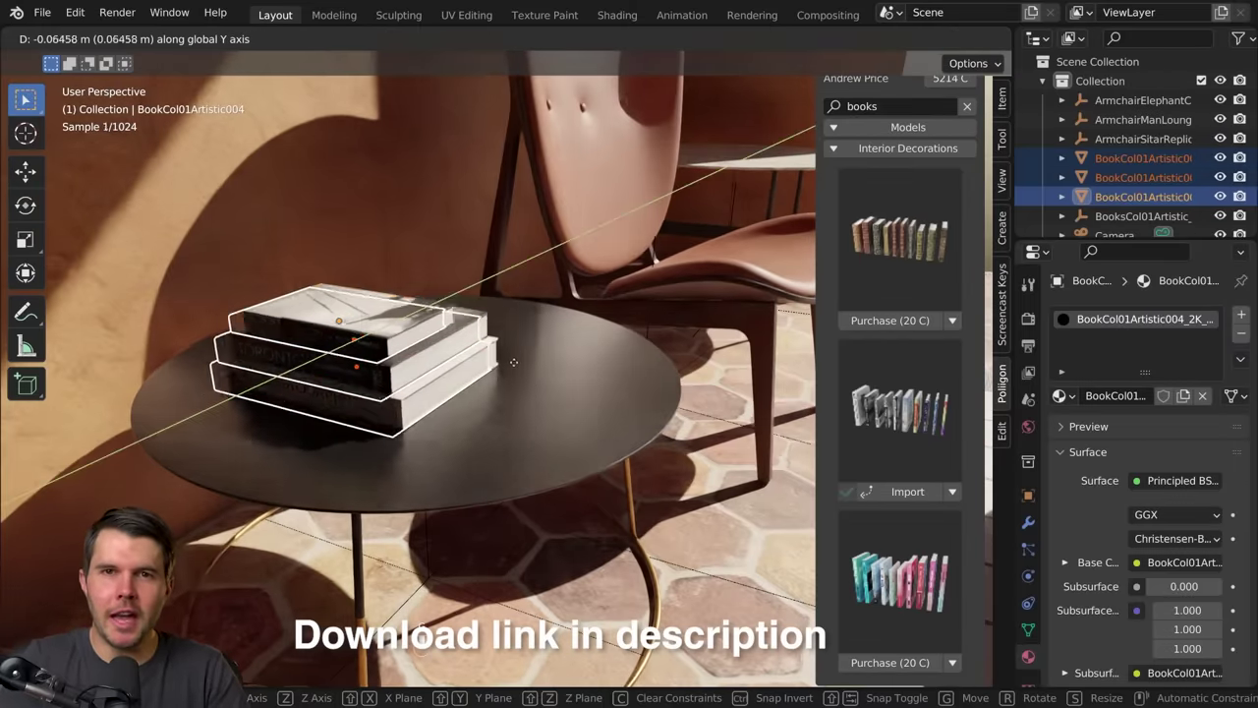
key(r)
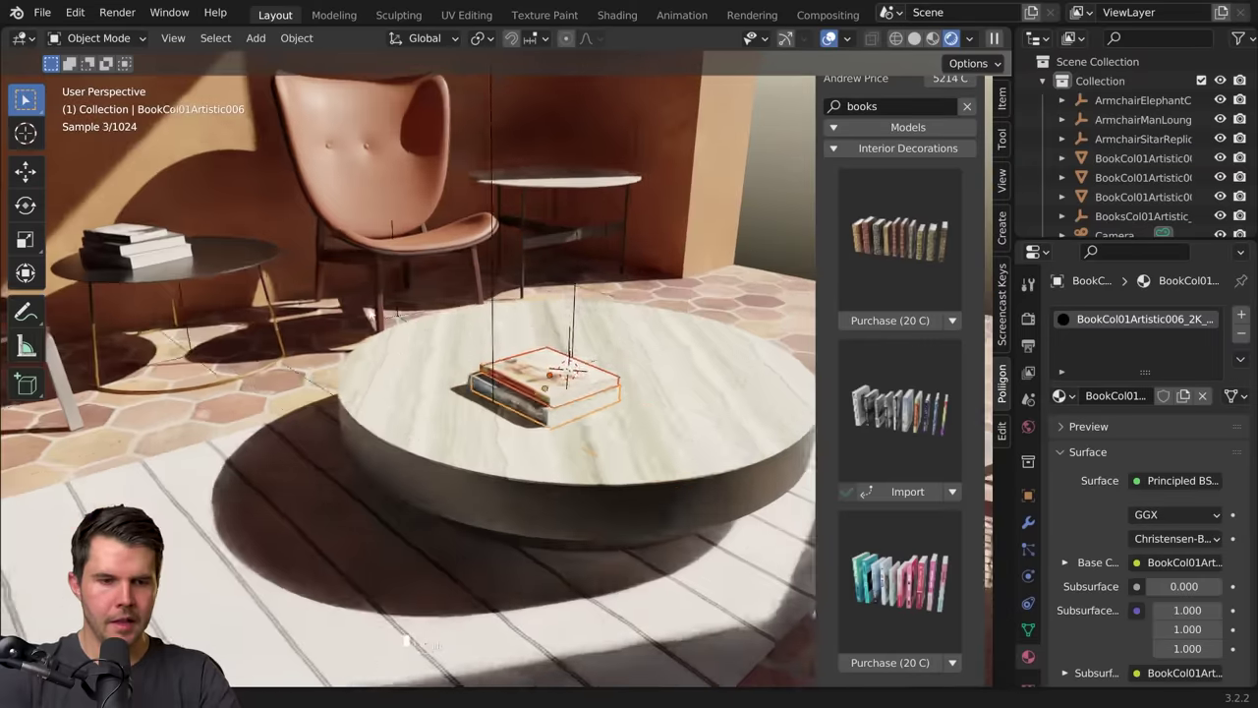
key(alt+a)
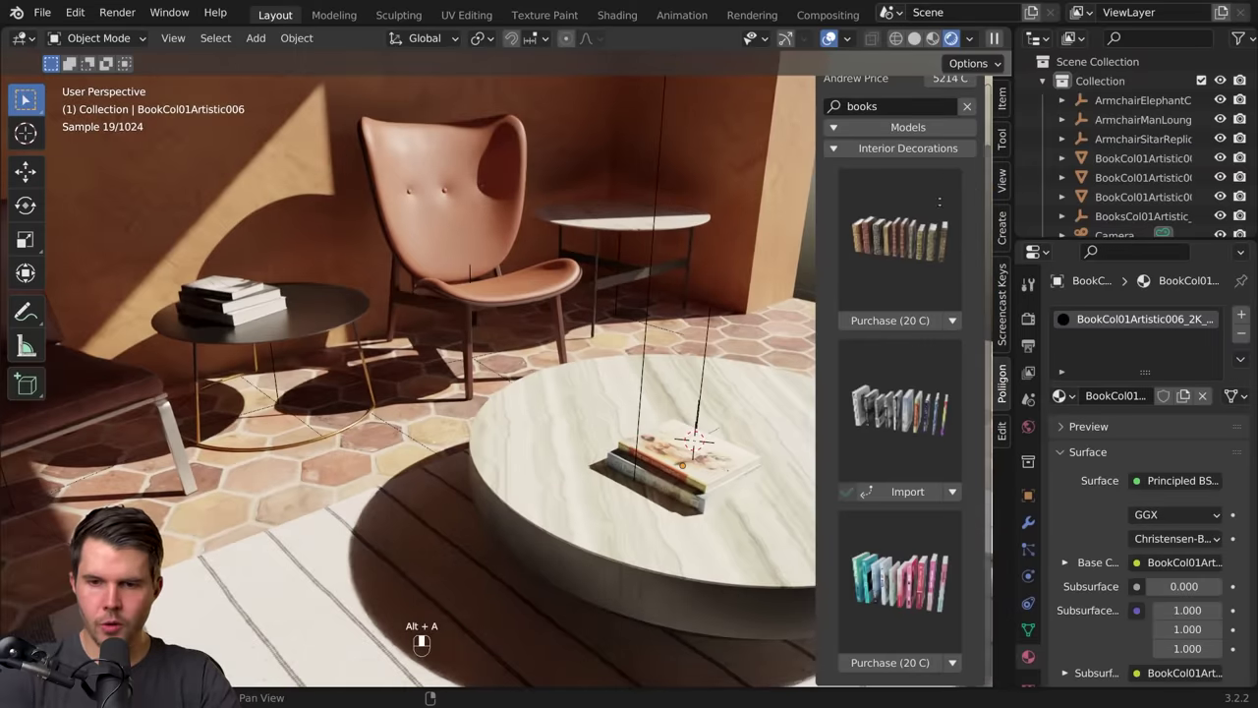
Step: Clear the asset search, switch to the purchased assets and import the ceramic bowl set onto the marble coffee table
scroll(907, 131, up, 2)
click(967, 177)
click(901, 118)
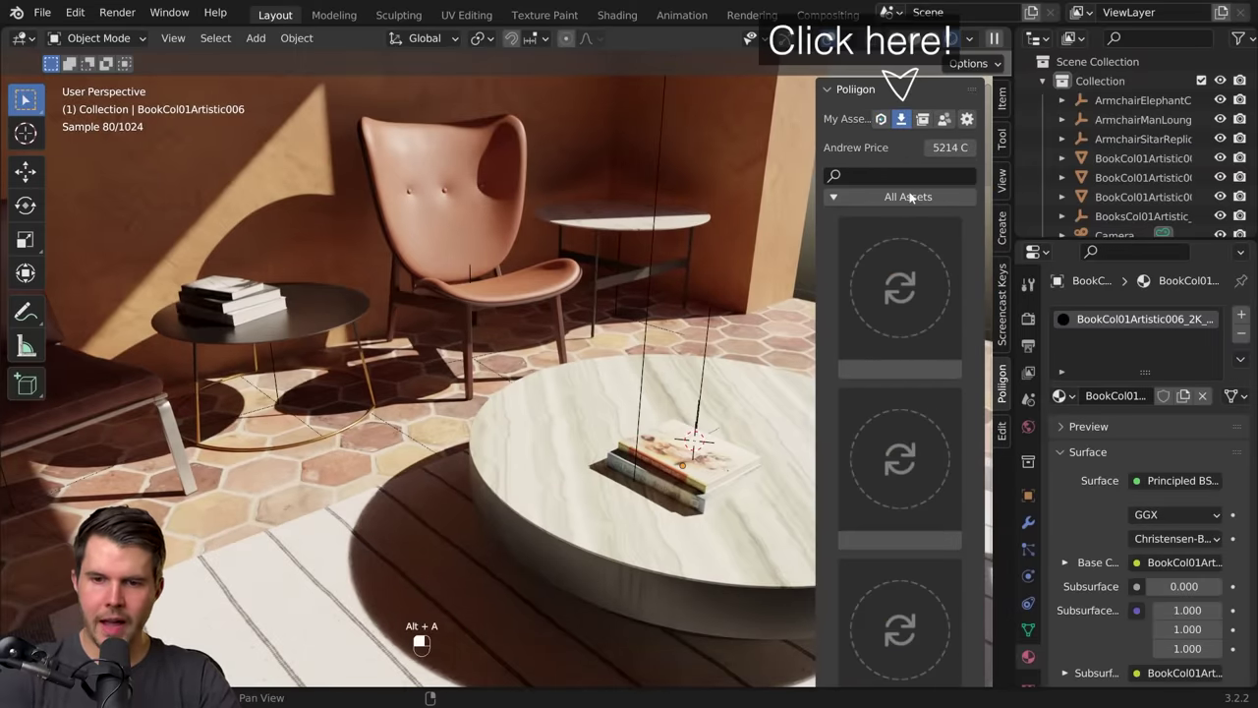
scroll(906, 283, down, 3)
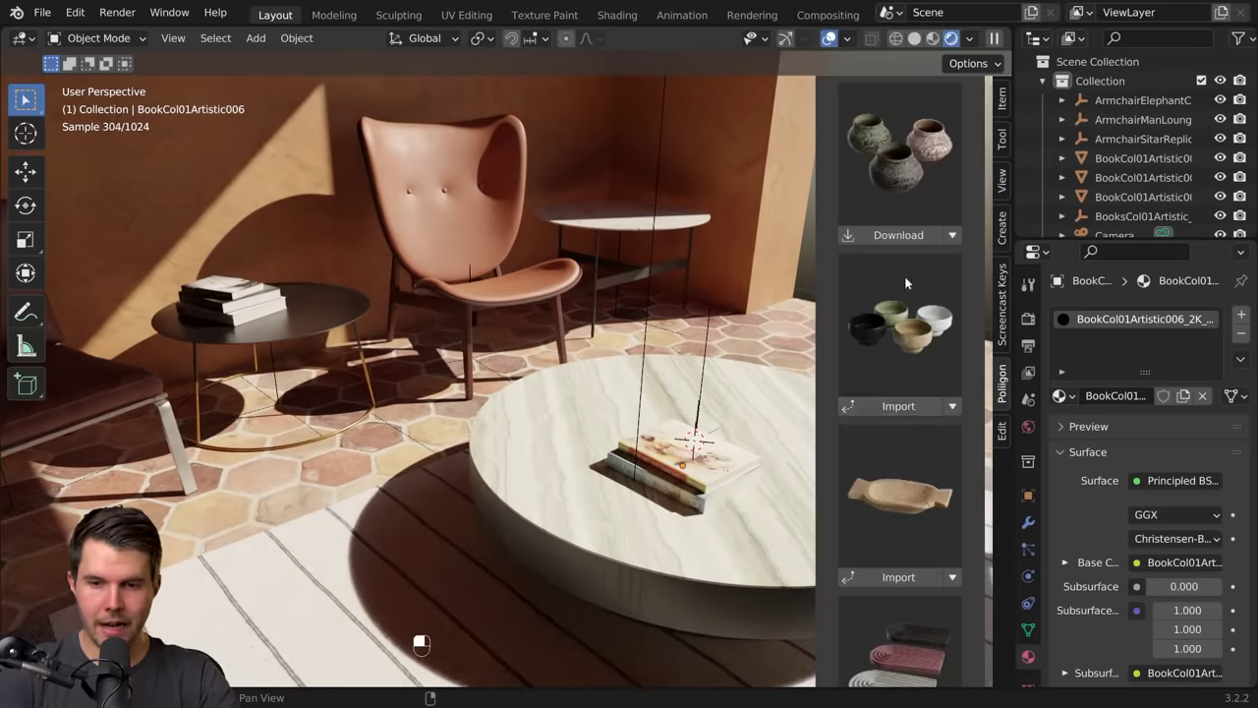
scroll(472, 331, up, 2)
shift+middle_drag(724, 423, 512, 382)
scroll(512, 381, up, 2)
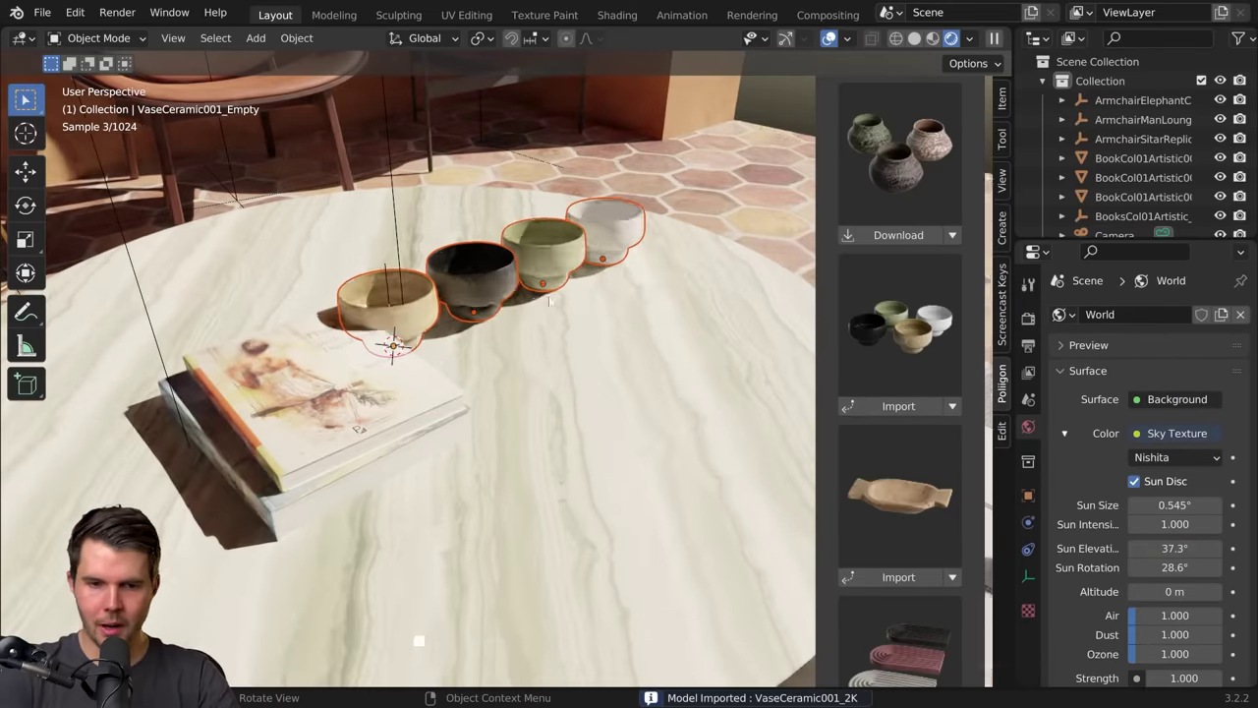
Step: Delete the black and white ceramic bowls, leaving the tan and green ones on the coffee table
scroll(521, 301, down, 1)
click(484, 291)
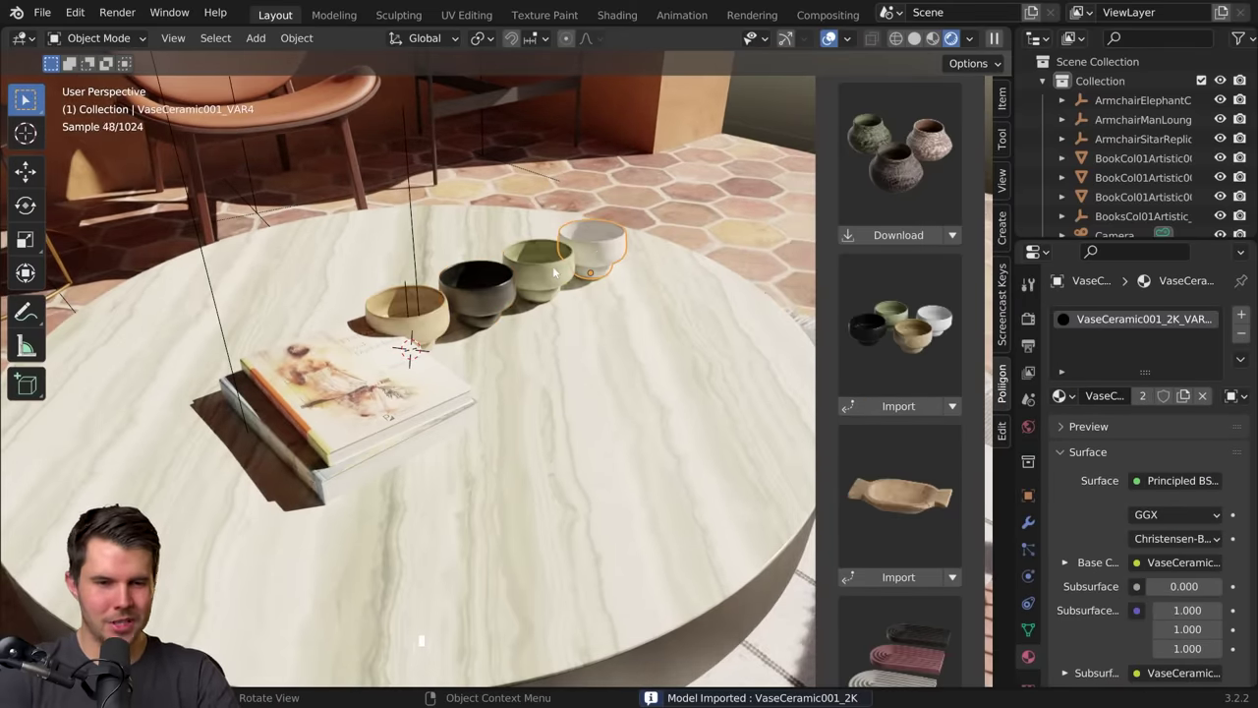
click(552, 265)
middle_drag(552, 265, 469, 320)
key(x)
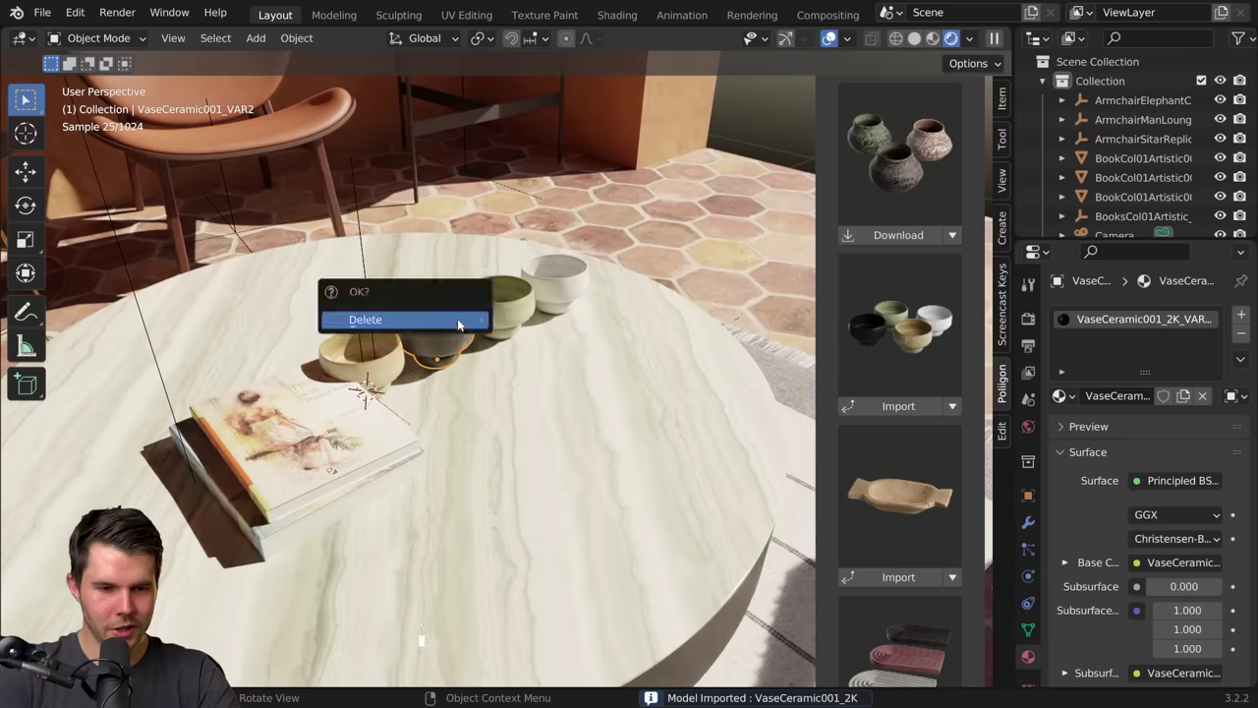
click(457, 319)
click(556, 280)
key(x)
click(531, 295)
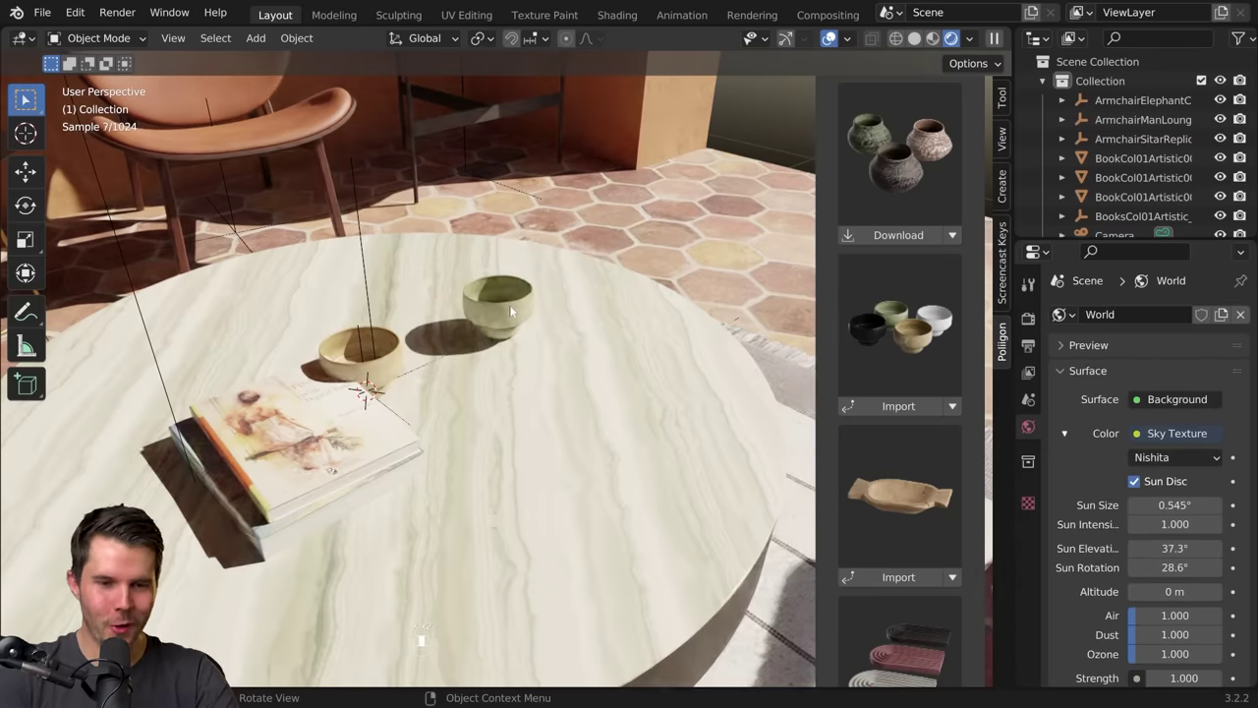
Step: Snap the green bowl to the 3D cursor on the marble side table, and clear its parent while keeping the transformation
middle_drag(511, 312, 566, 374)
click(569, 373)
scroll(565, 363, down, 4)
shift+middle_drag(511, 137, 517, 211)
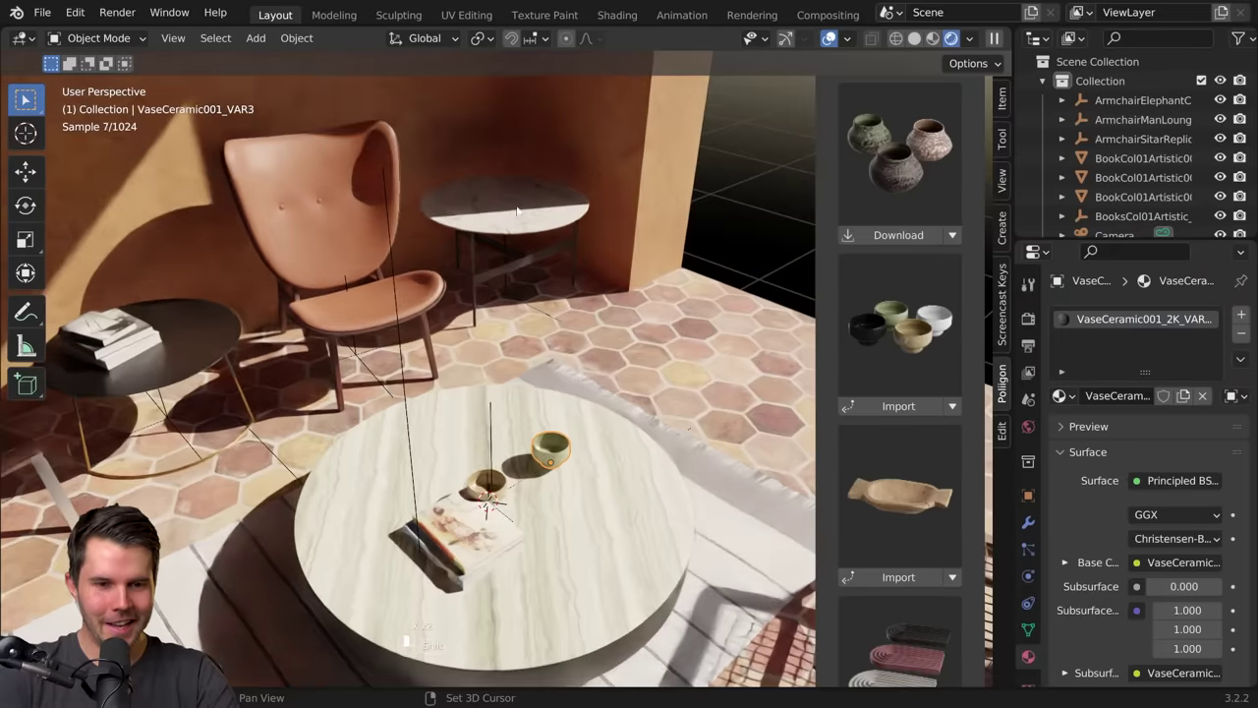
shift+right_click(518, 211)
key(shift+s)
click(527, 116)
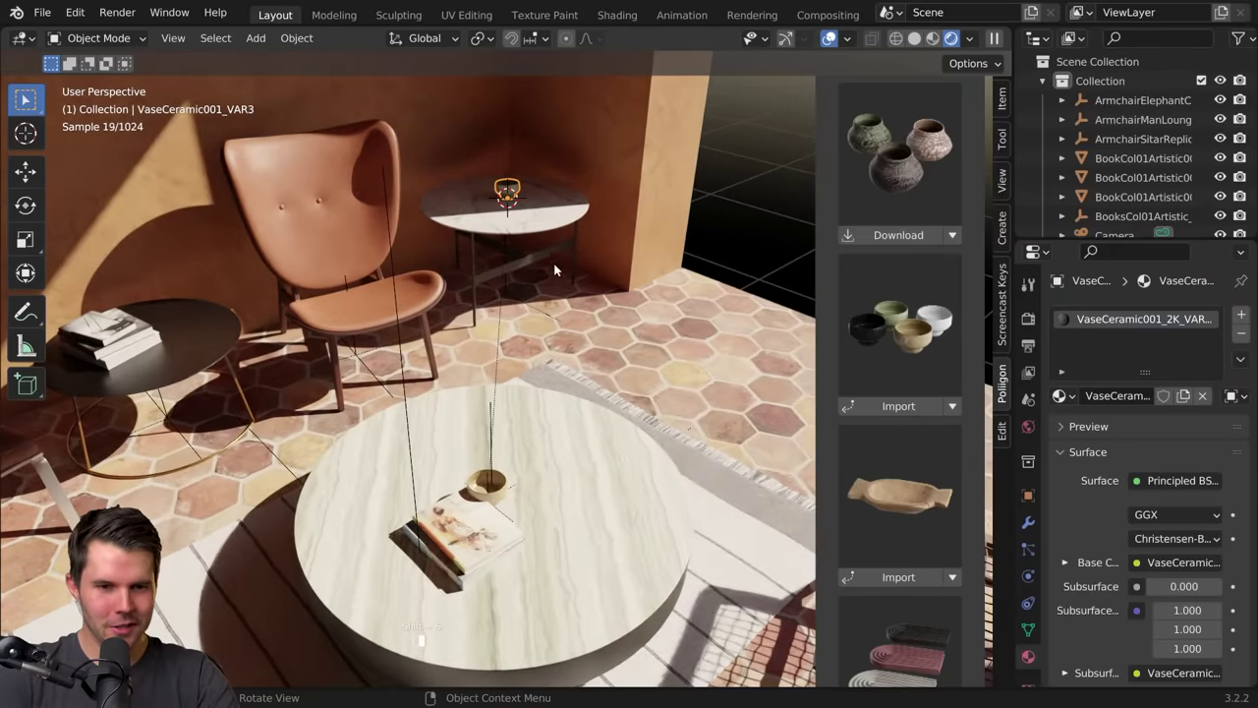
key(alt+p)
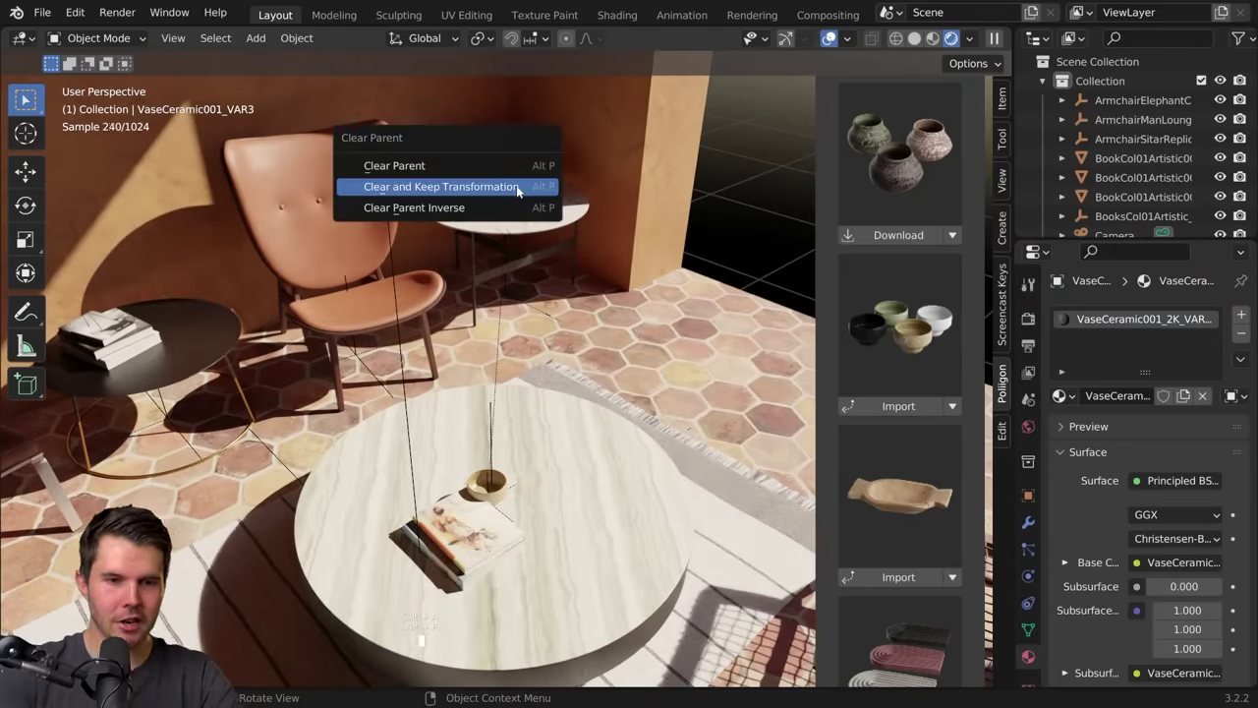
Step: Move the tan bowl across the coffee table to a spot just behind the art books
key(g)
middle_drag(536, 424, 506, 395)
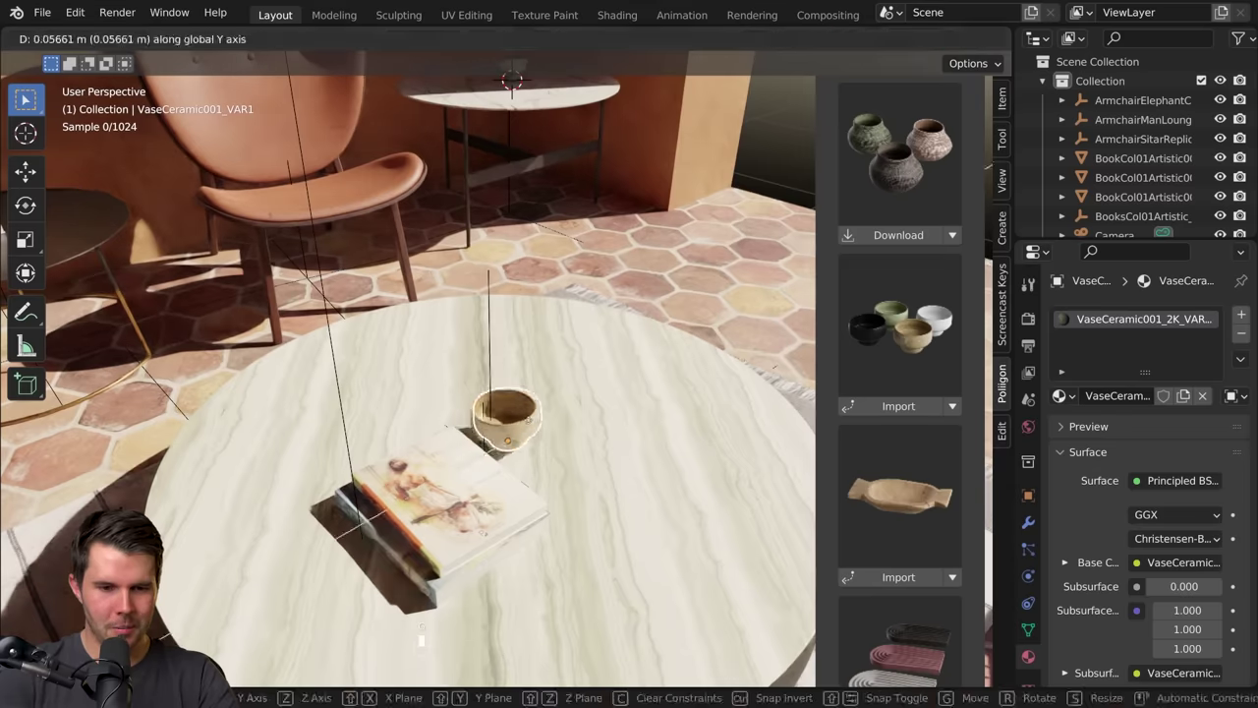
click(526, 412)
key(g)
click(485, 377)
key(g)
click(454, 399)
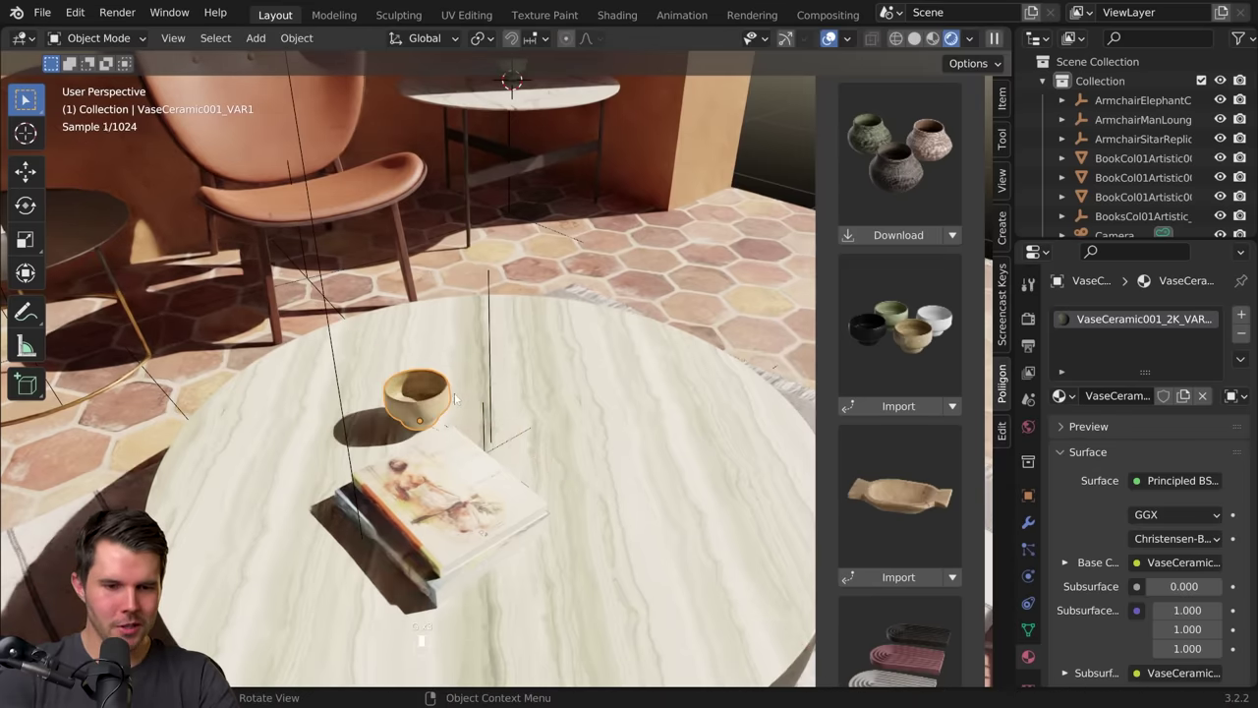
Step: Shift the green bowl on the marble side table toward the armchair
scroll(503, 379, down, 4)
middle_drag(539, 236, 612, 269)
click(578, 179)
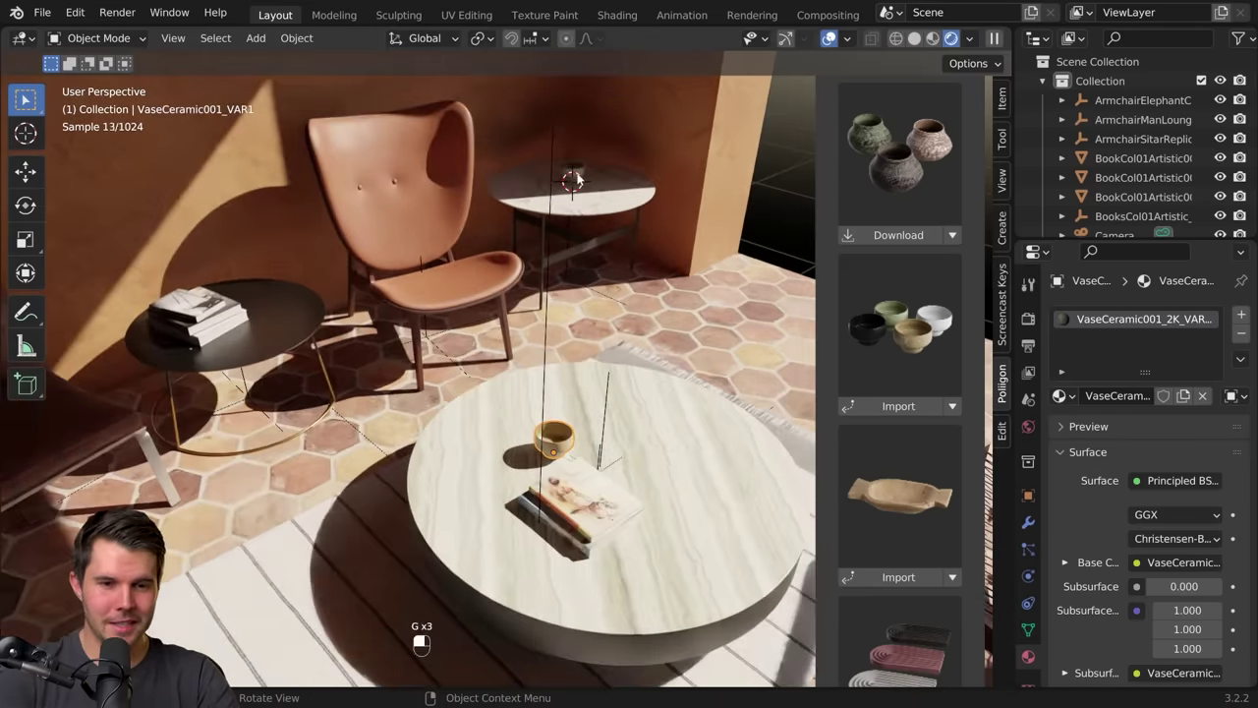
click(578, 177)
key(g)
click(553, 184)
Step: Place the 3D cursor on the coffee table beside the art books and import the wooden bowl there
scroll(887, 194, down, 5)
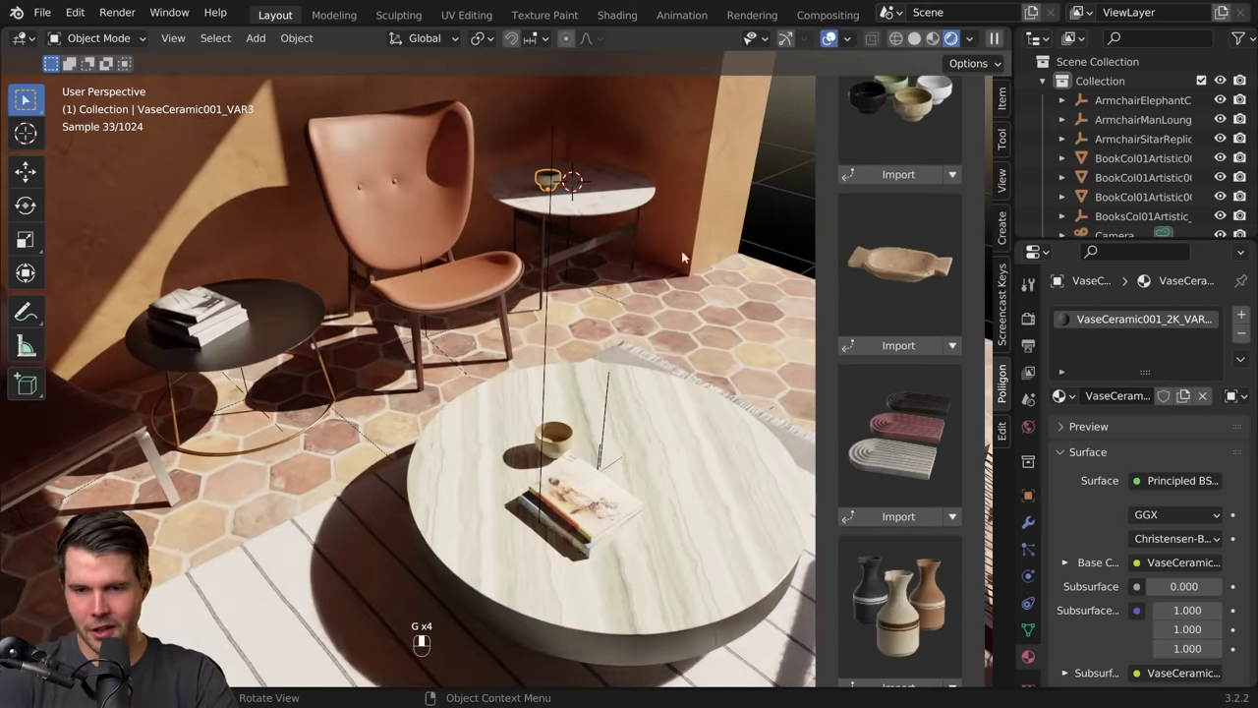
shift+middle_drag(674, 484, 551, 401)
scroll(550, 401, up, 3)
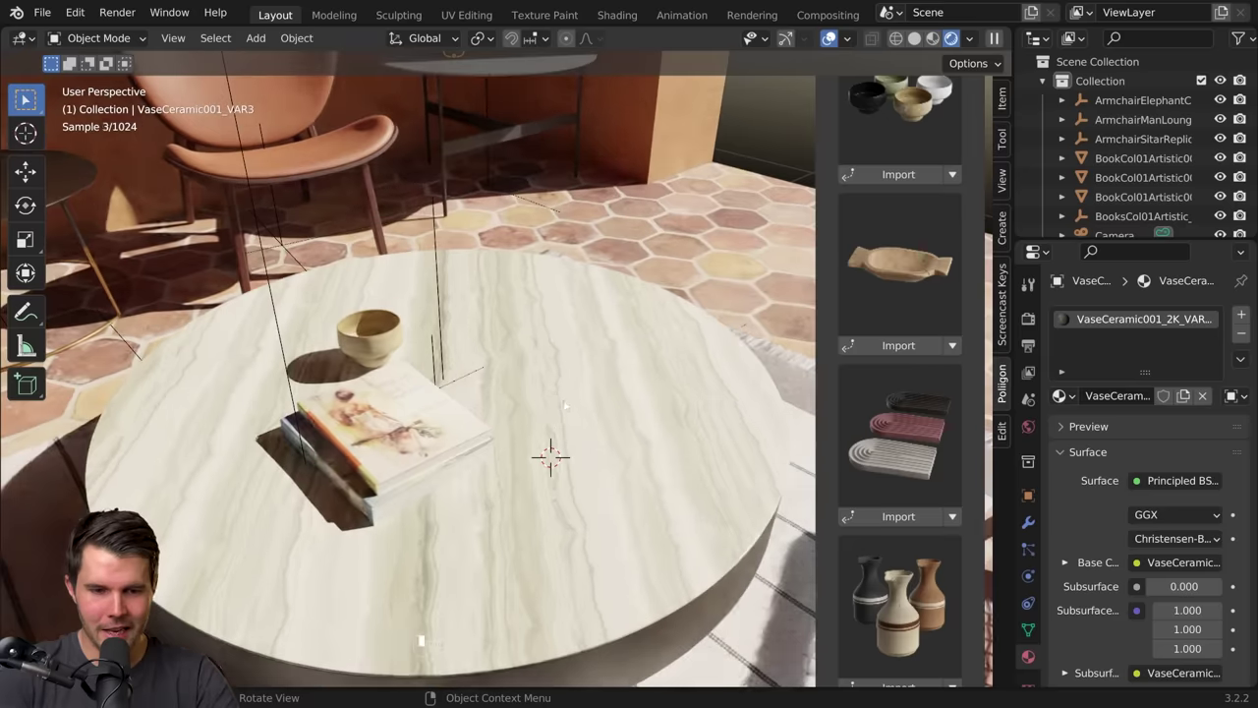
shift+right_click(556, 406)
click(904, 350)
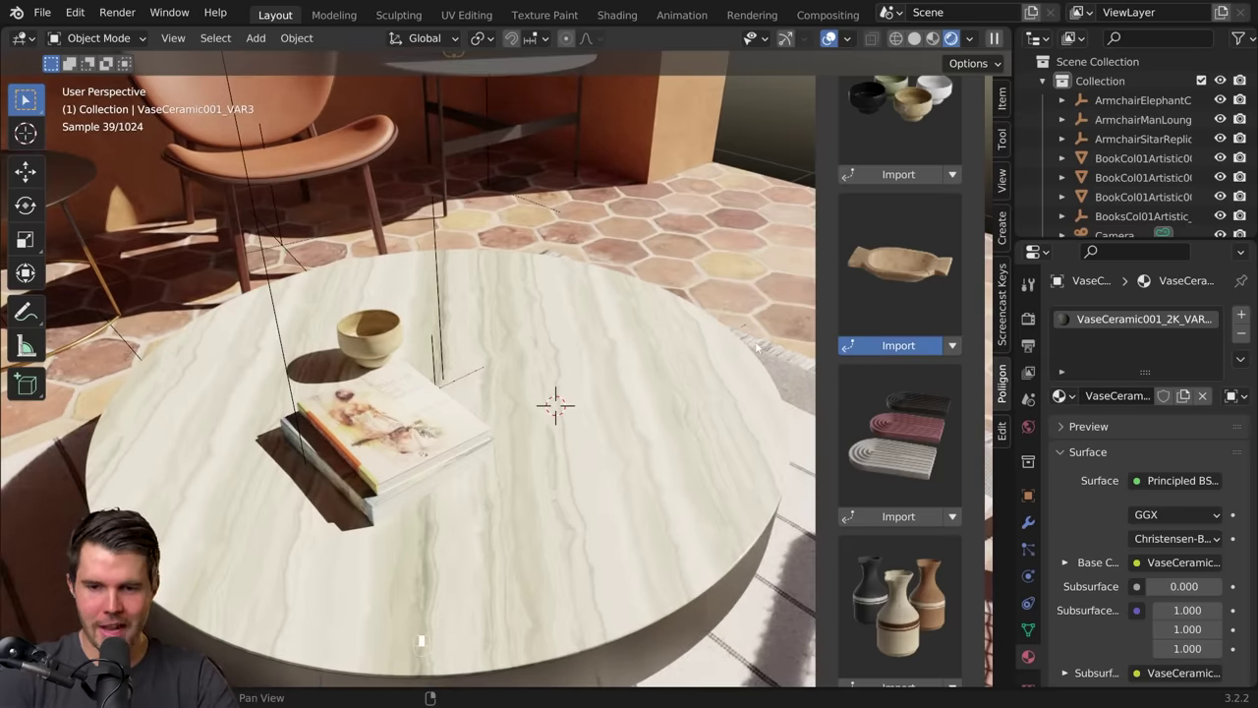
Step: Adjust the wooden bowl's position on the coffee table and rotate it about the Z axis
key(g)
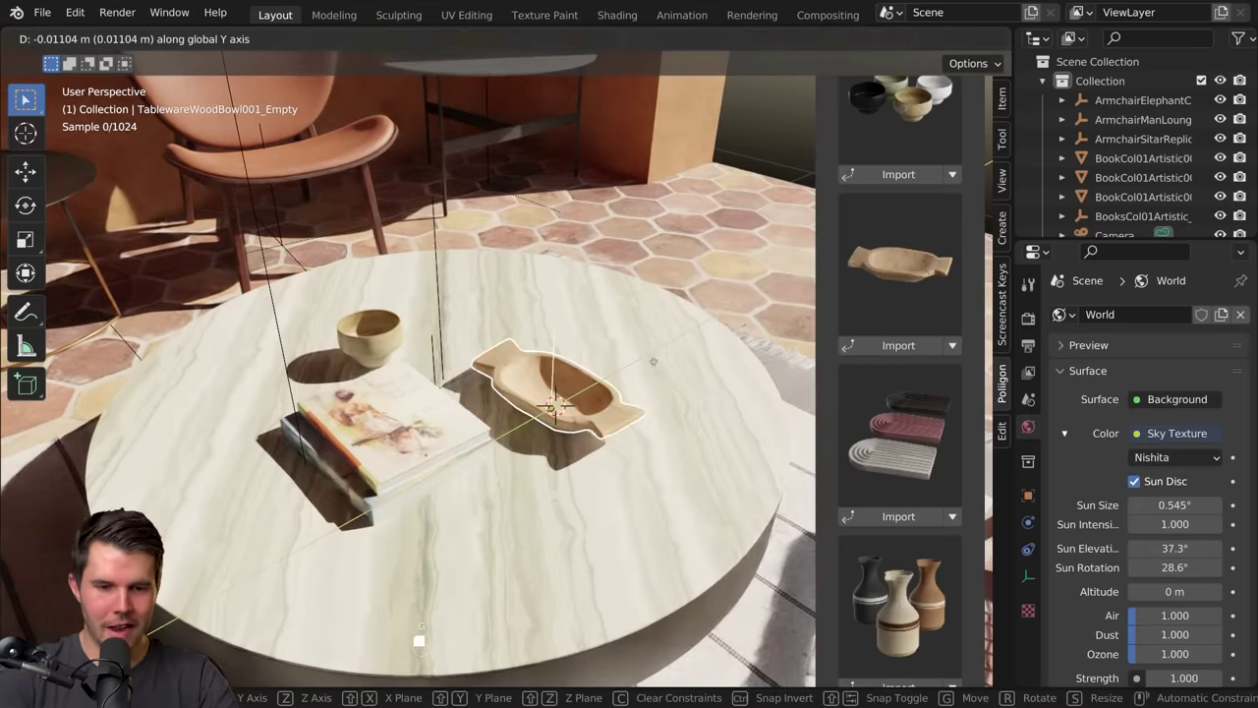
key(r)
key(z)
click(674, 458)
Step: Import the concrete serving boards onto the black side table and delete the white board
shift+middle_drag(462, 335, 449, 413)
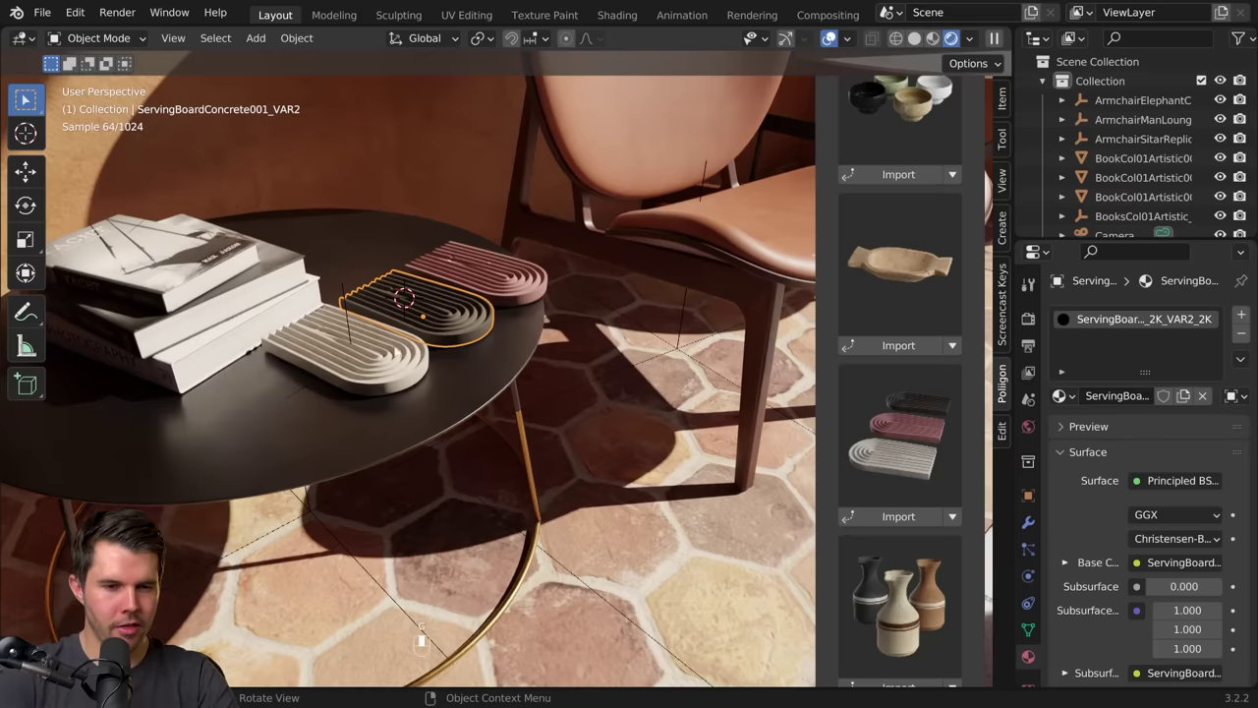
key(x)
click(399, 337)
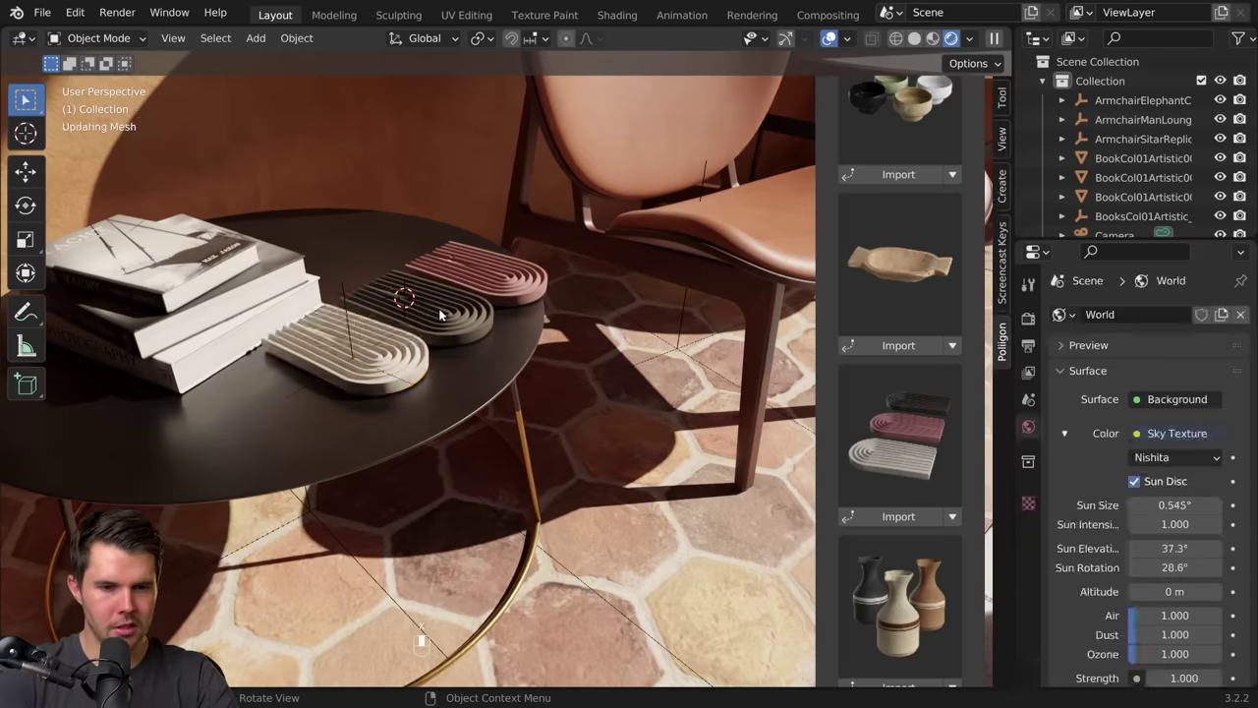
Step: Move the black and maroon serving boards together along the Y axis, closer to the book stack
click(442, 311)
shift+click(509, 276)
key(g)
key(y)
click(468, 295)
click(472, 295)
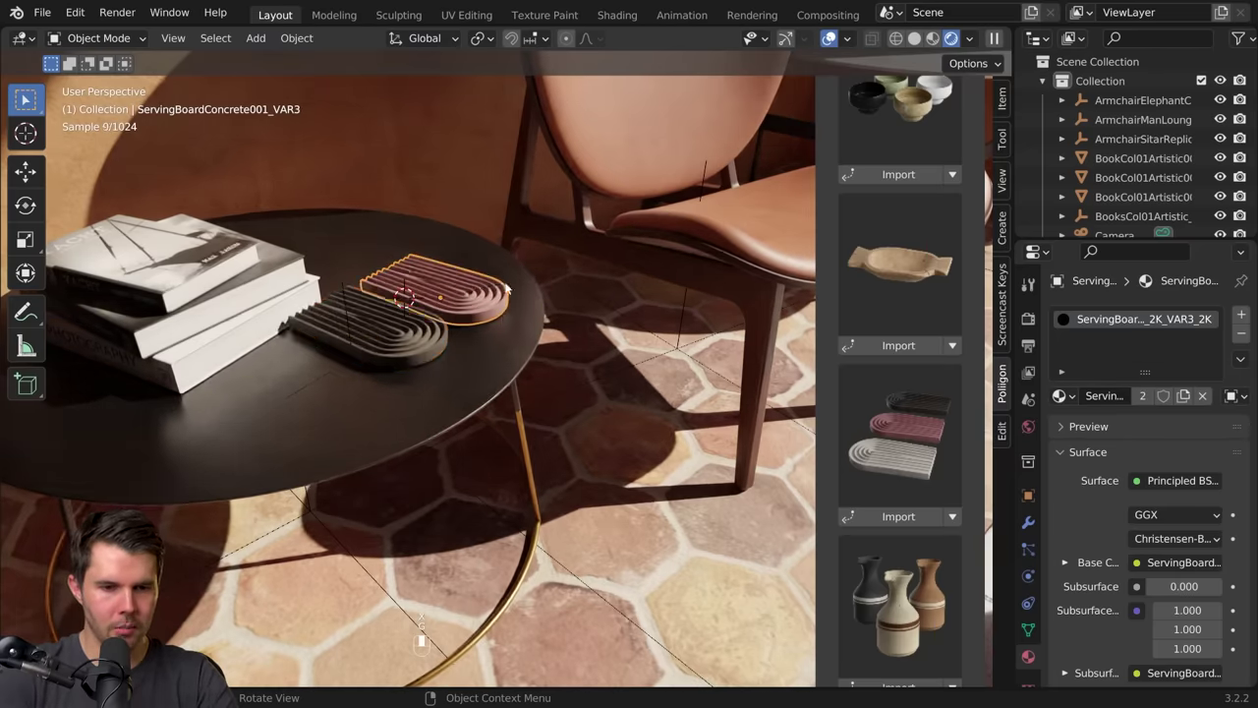
Step: Rotate the maroon serving board about the Z axis and shift it along Y, away from the black board
key(r)
key(z)
click(480, 320)
key(g)
key(y)
click(499, 312)
middle_drag(499, 331, 522, 321)
scroll(522, 321, down, 5)
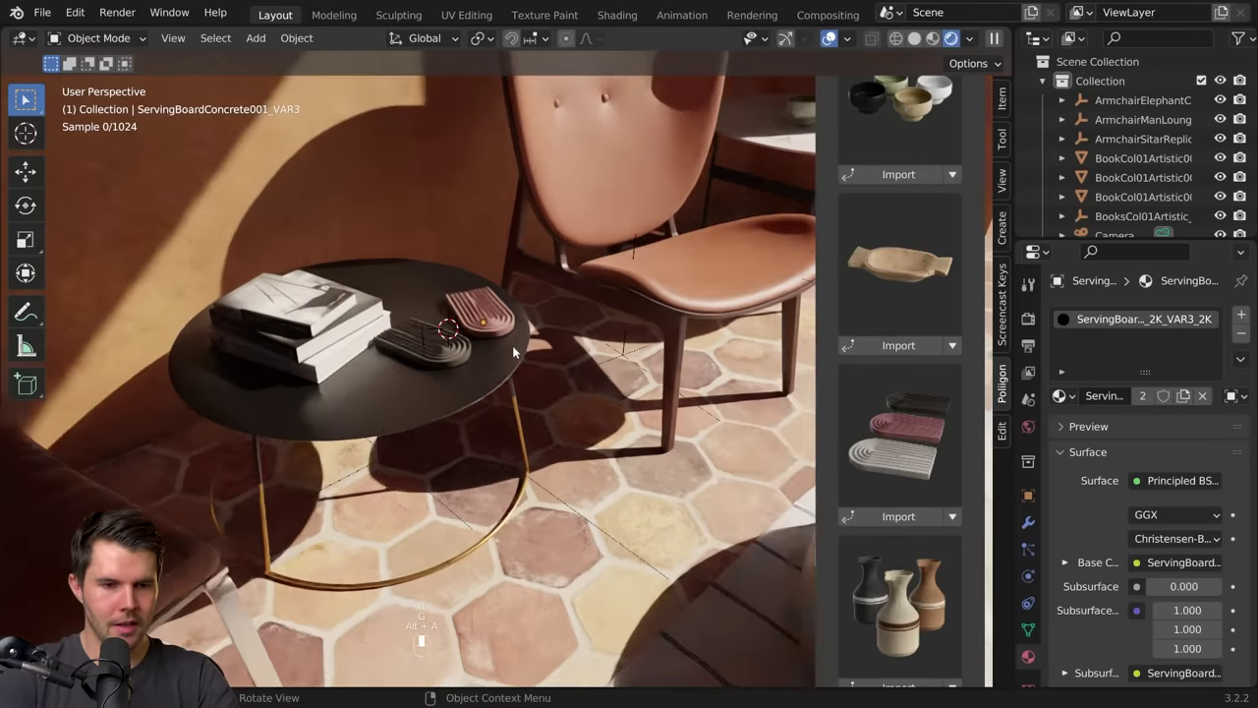
Step: Import the mid-century clay jugs onto the black side table, keep only the cream one, and move it behind the serving boards
scroll(948, 257, down, 10)
scroll(427, 301, up, 3)
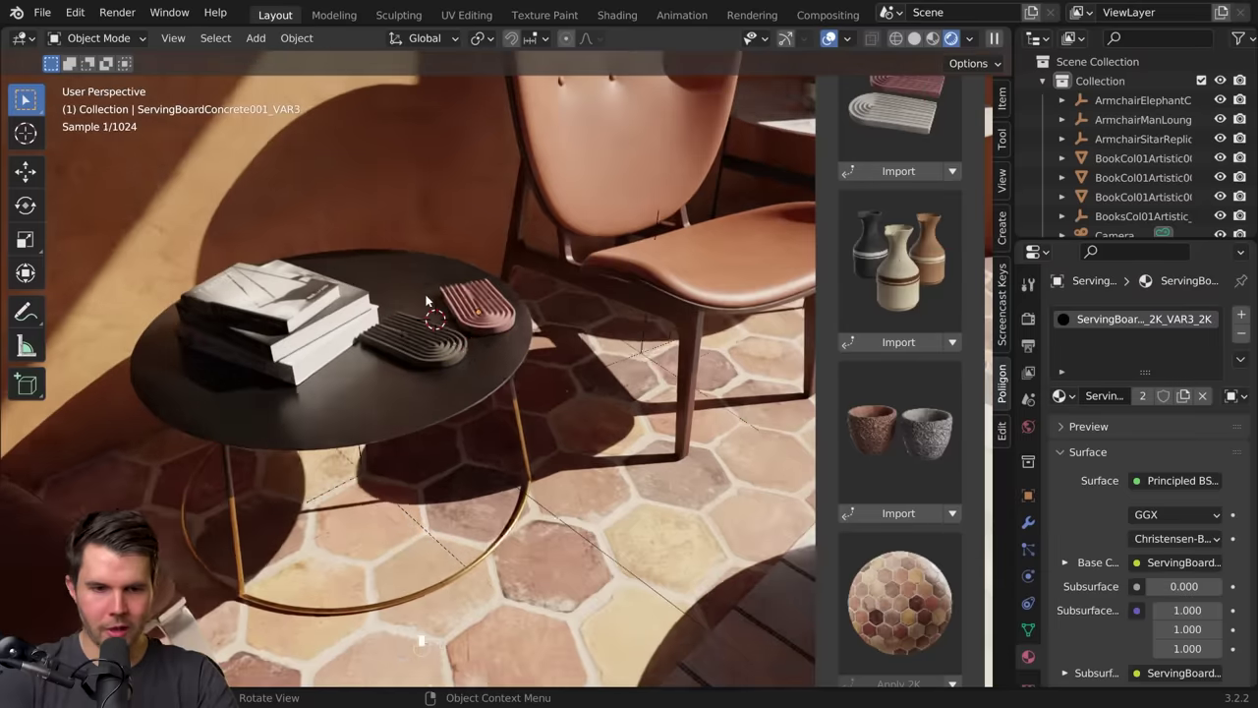
shift+middle_drag(427, 301, 528, 354)
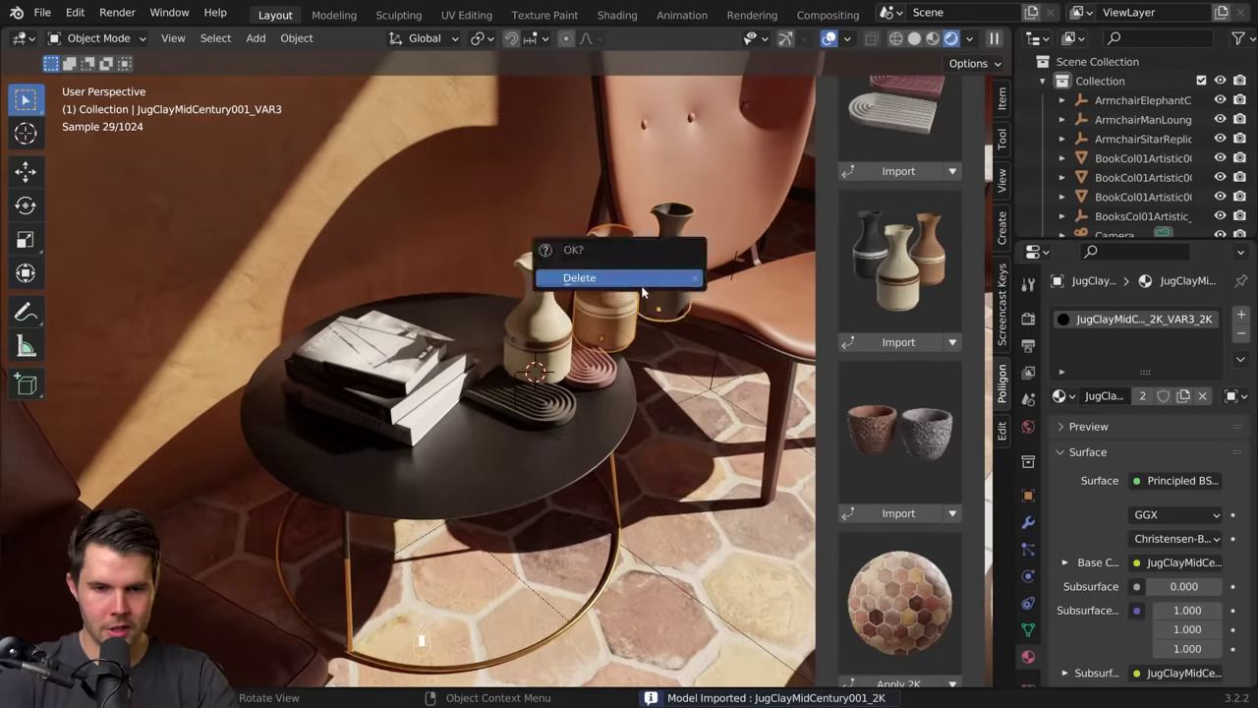
key(g)
key(x)
click(516, 336)
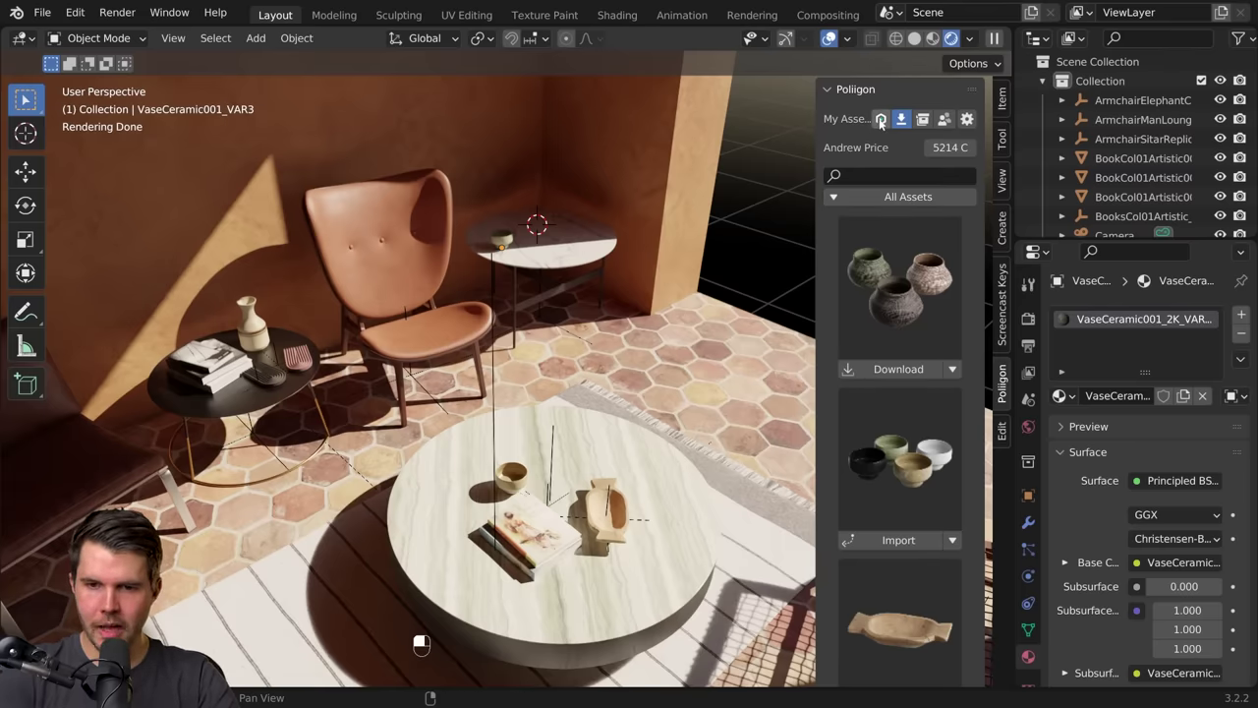
Step: Switch to the online Poliigon library, filter it to Plants under Models, and look through the available plants
click(880, 119)
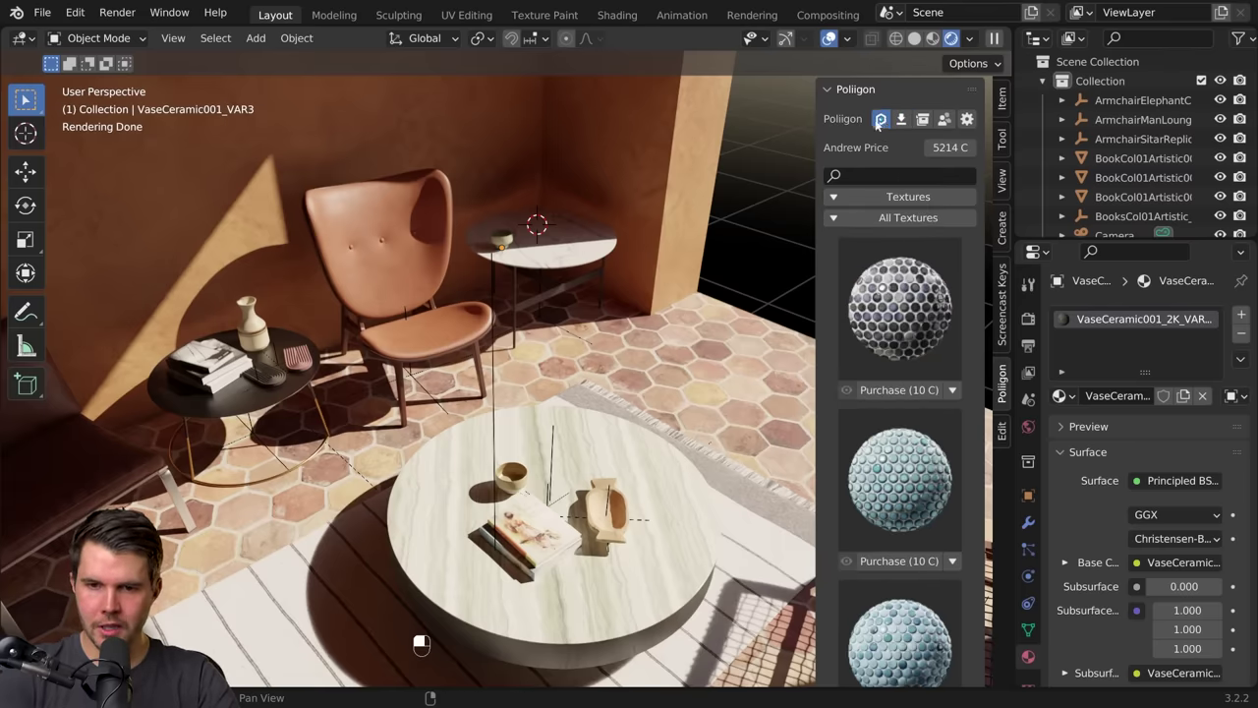
click(909, 196)
click(867, 228)
click(921, 218)
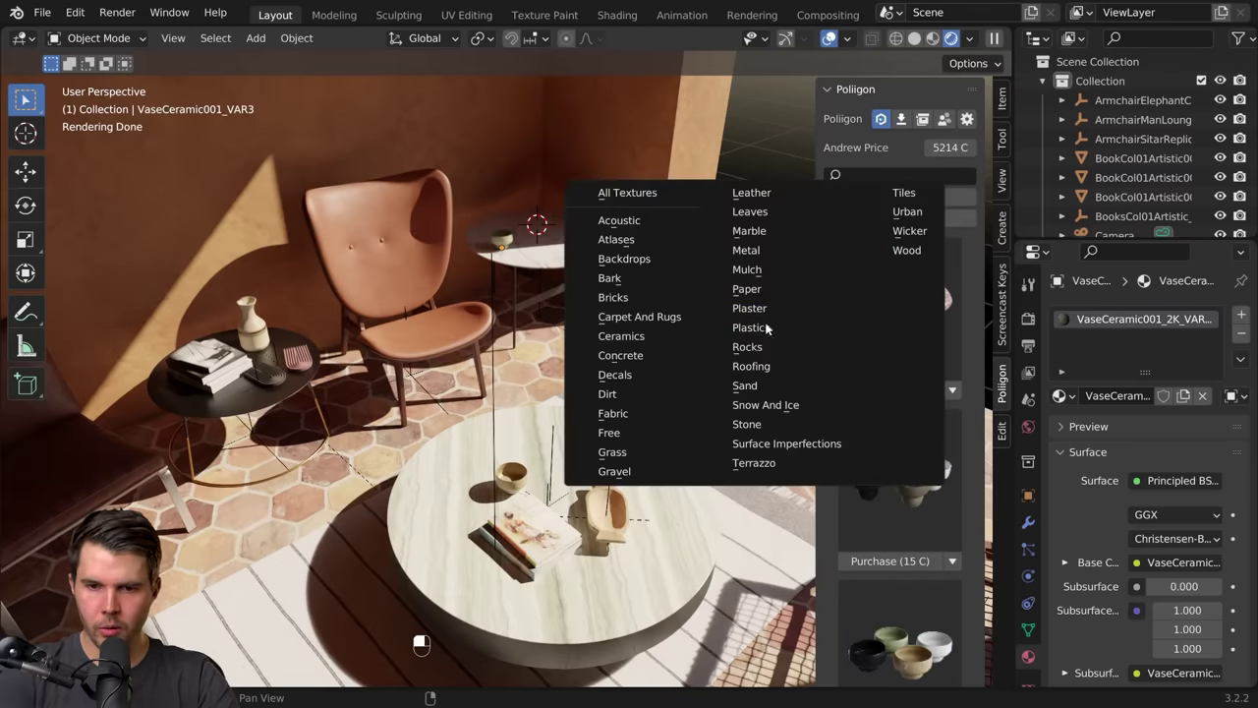
click(949, 225)
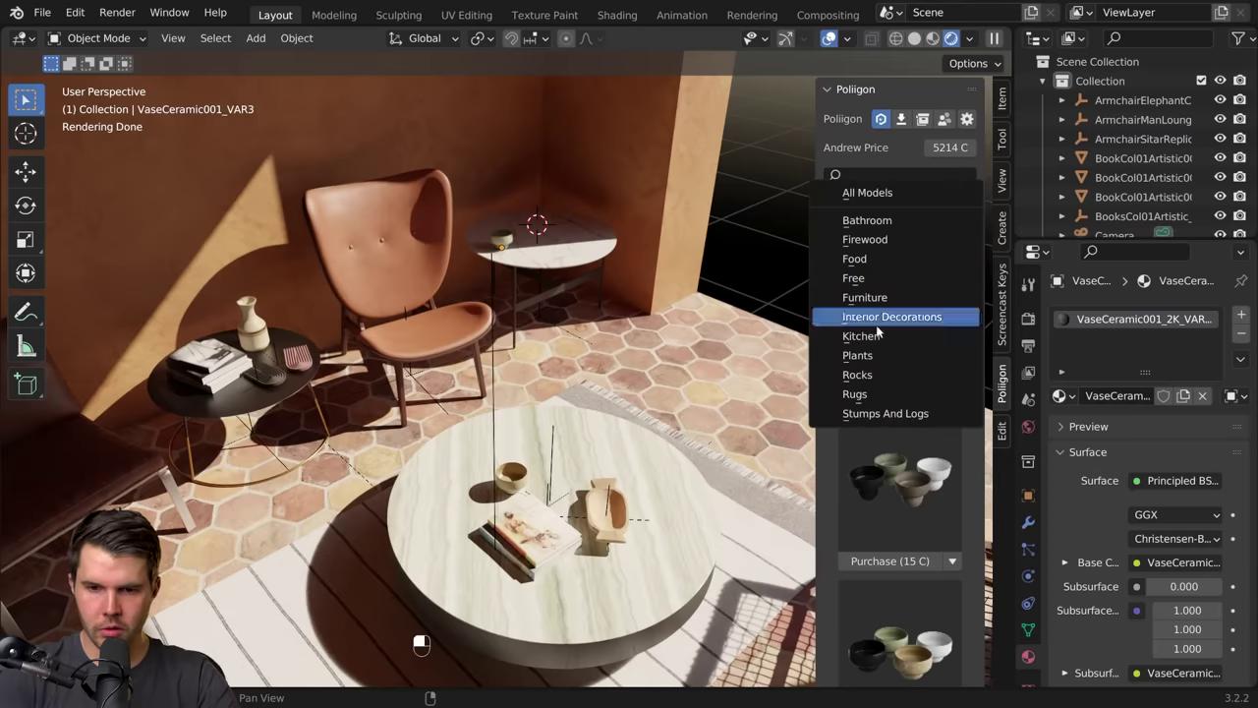
click(865, 356)
scroll(914, 305, down, 15)
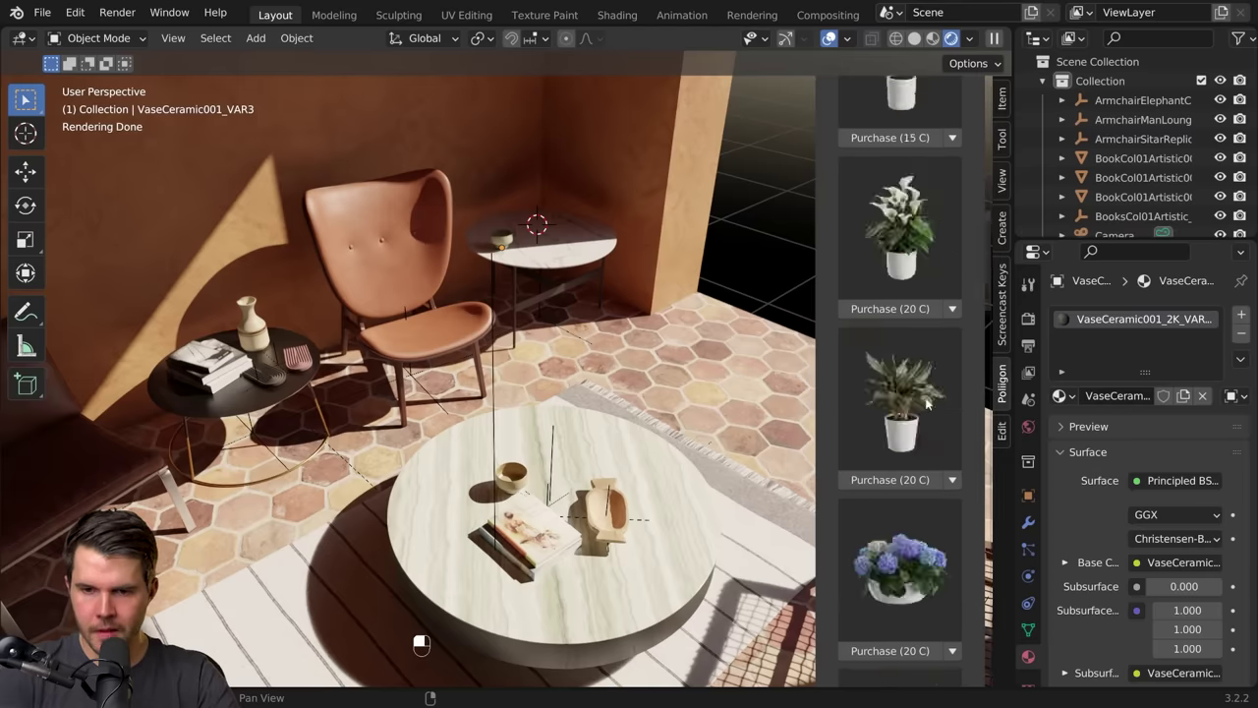
scroll(939, 664, up, 15)
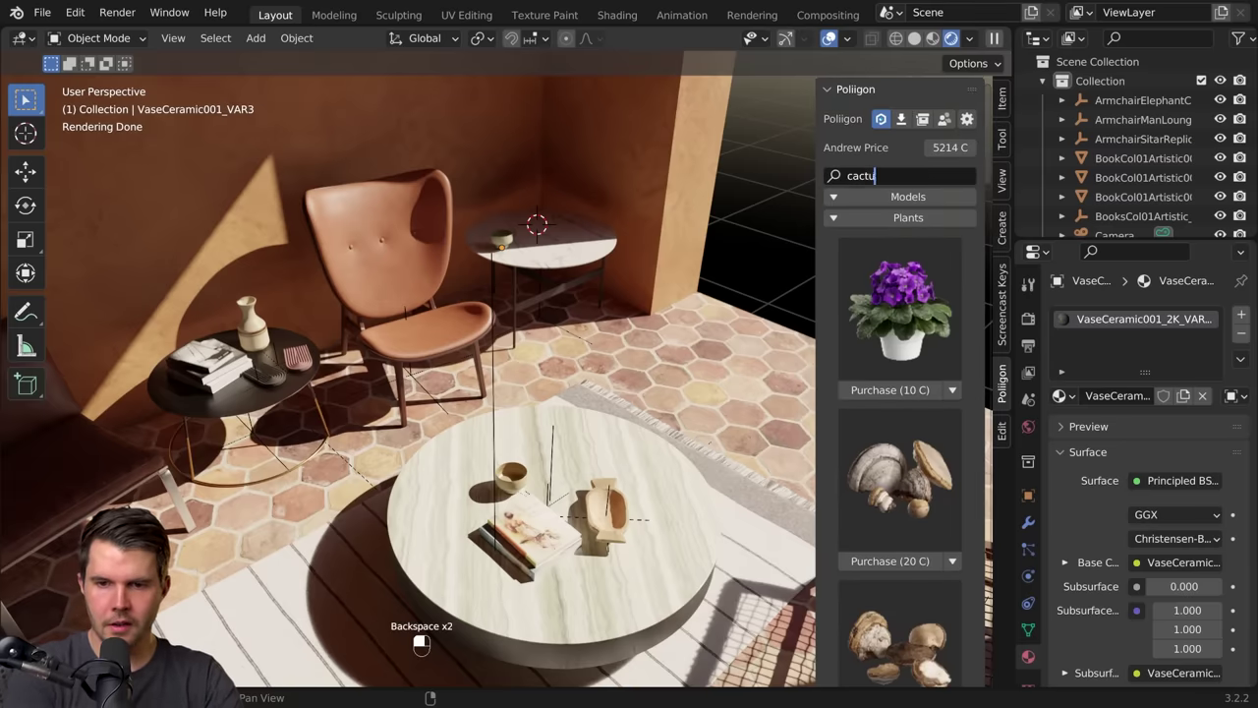
Step: Search the plant models for "cactus", then purchase the tall saguaro cactus and import it onto the marble side table
text(s)
key(Return)
scroll(947, 172, down, 3)
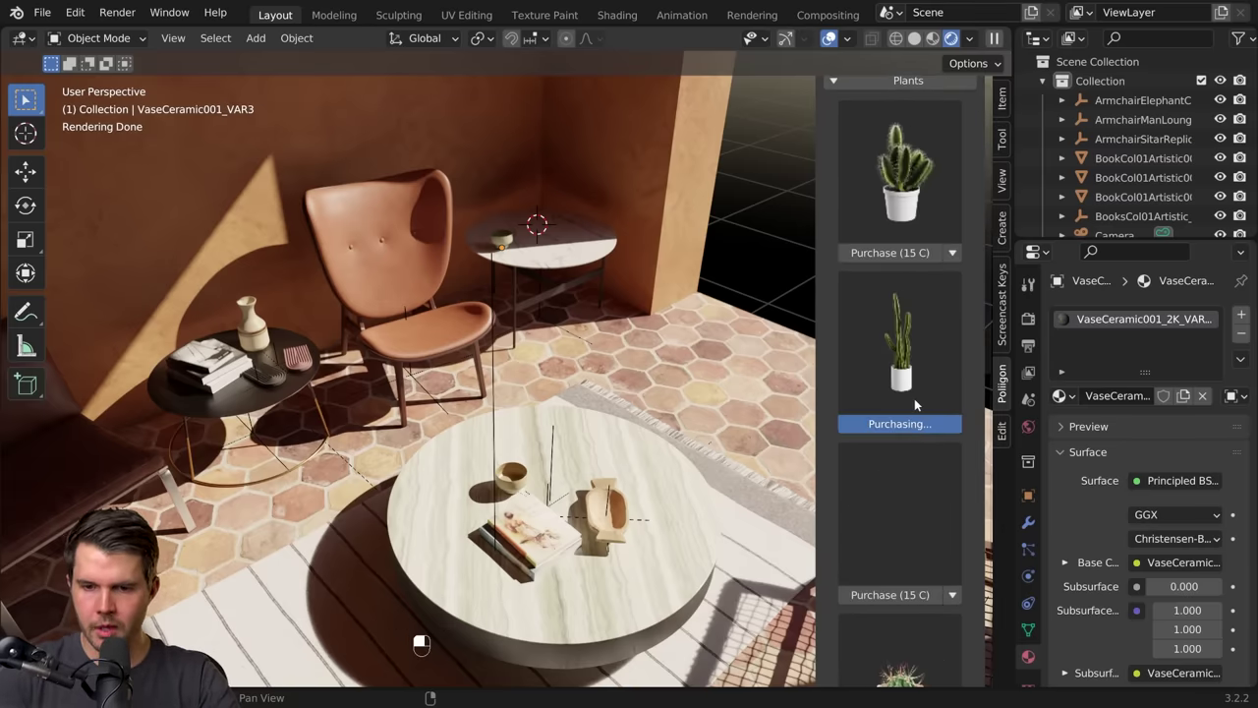
click(906, 424)
key(alt+a)
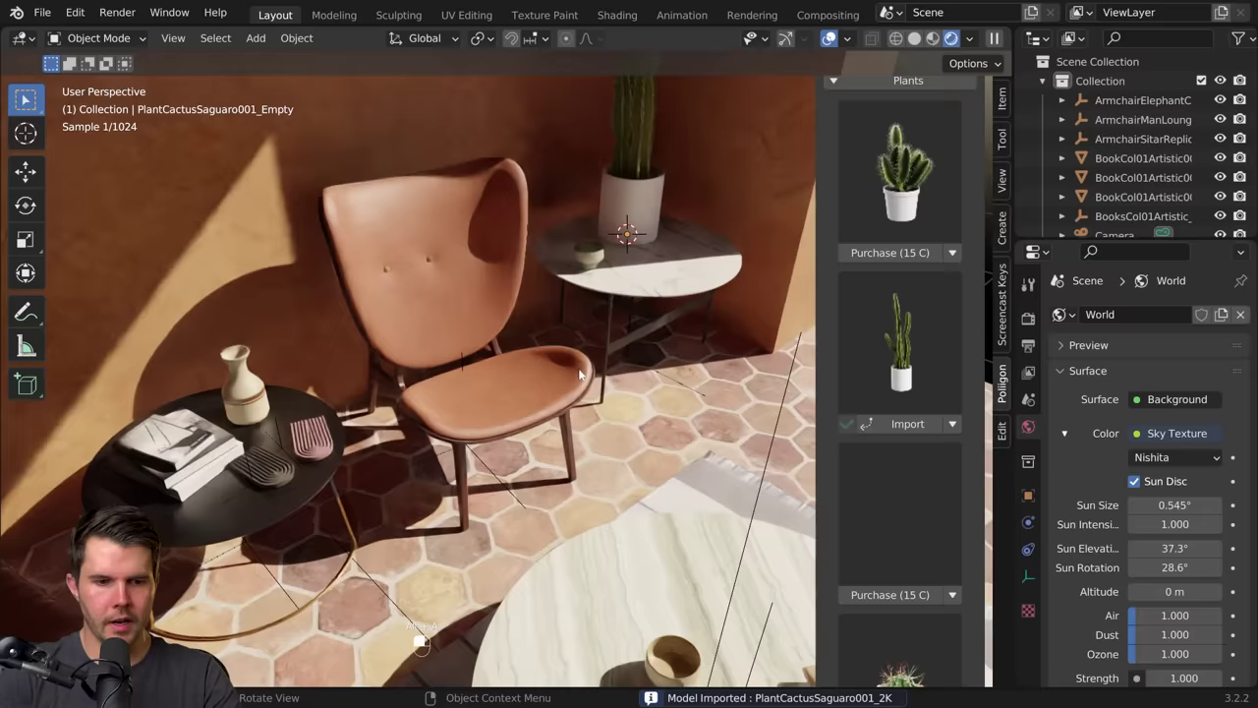
Step: Place the 3D cursor on the black side table behind the books and import the bushy potted cactus there
scroll(579, 374, up, 2)
shift+right_click(205, 421)
shift+middle_drag(206, 420, 363, 418)
shift+right_click(261, 405)
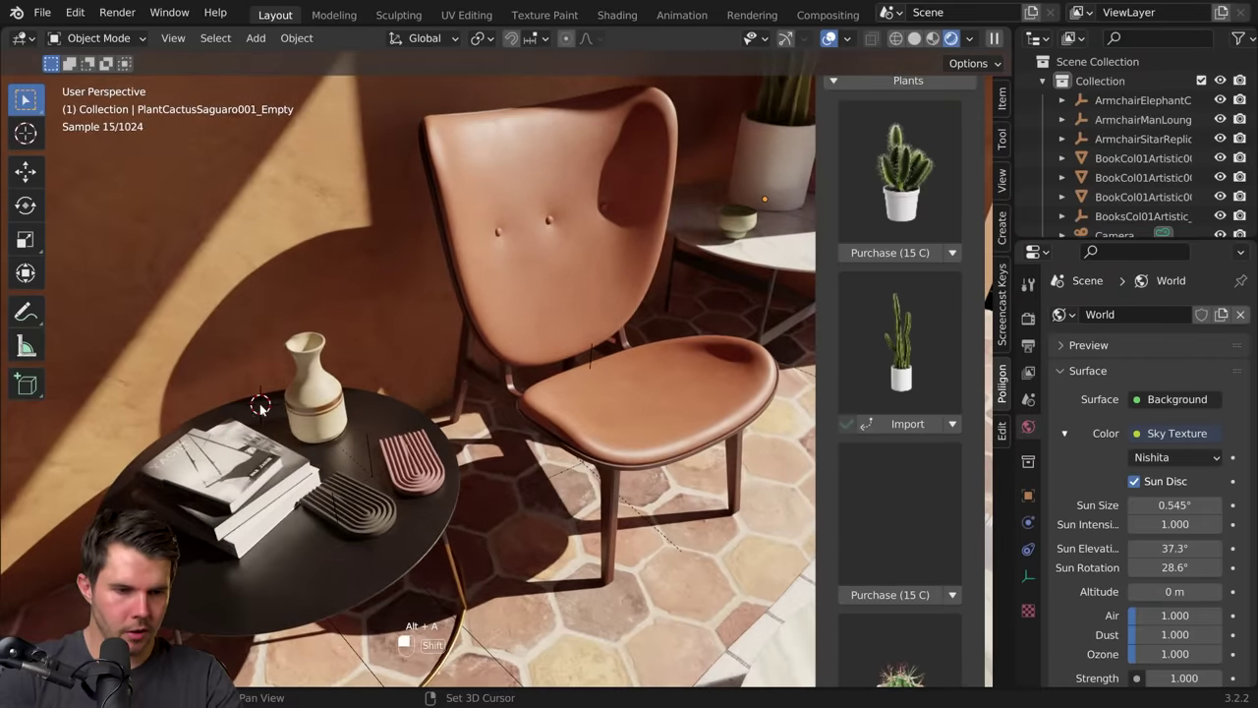
shift+right_click(257, 414)
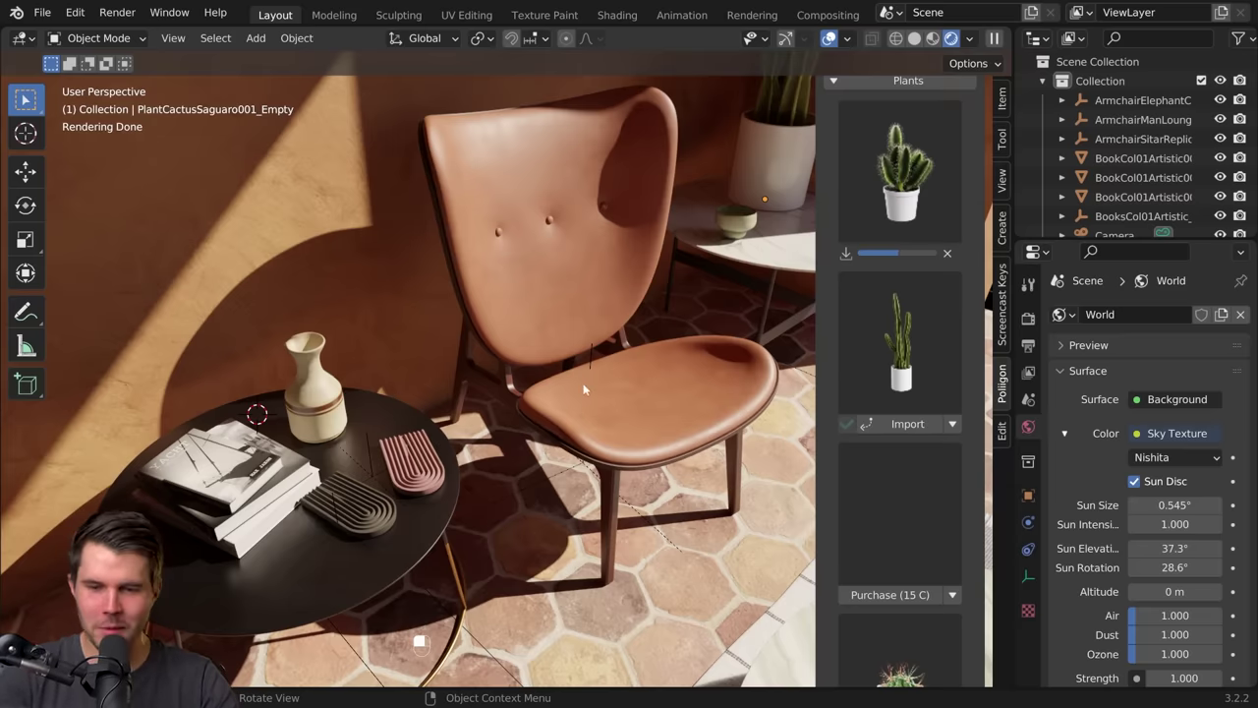
key(alt+a)
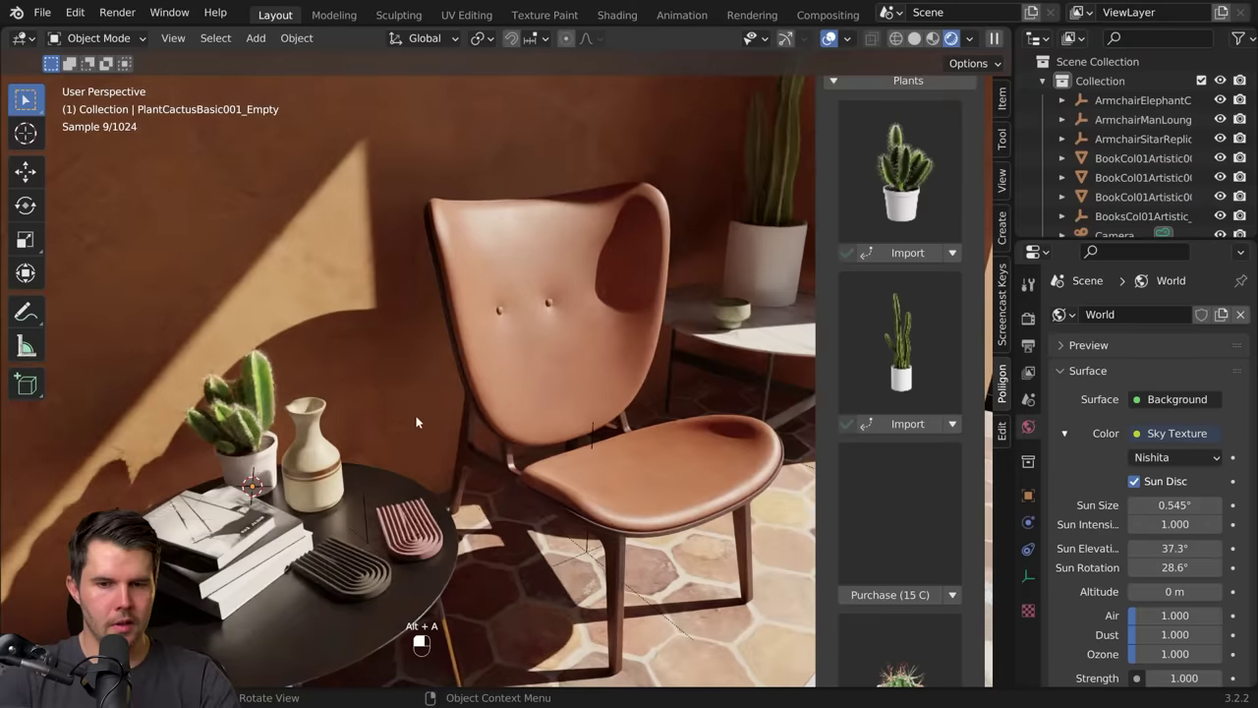
Step: Delete the white pot from the small cactus on the black side table
scroll(418, 421, down, 3)
middle_drag(419, 422, 489, 340)
scroll(432, 359, up, 5)
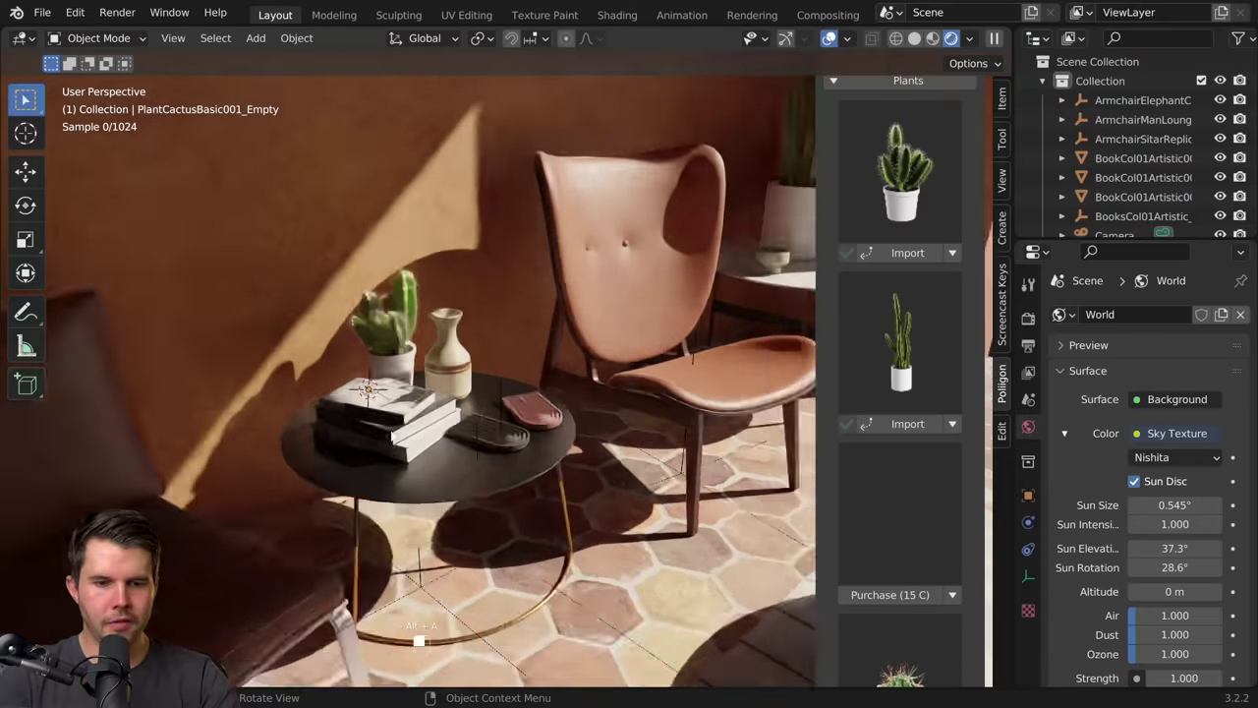
shift+middle_drag(350, 379, 417, 368)
click(381, 366)
key(KP_Decimal)
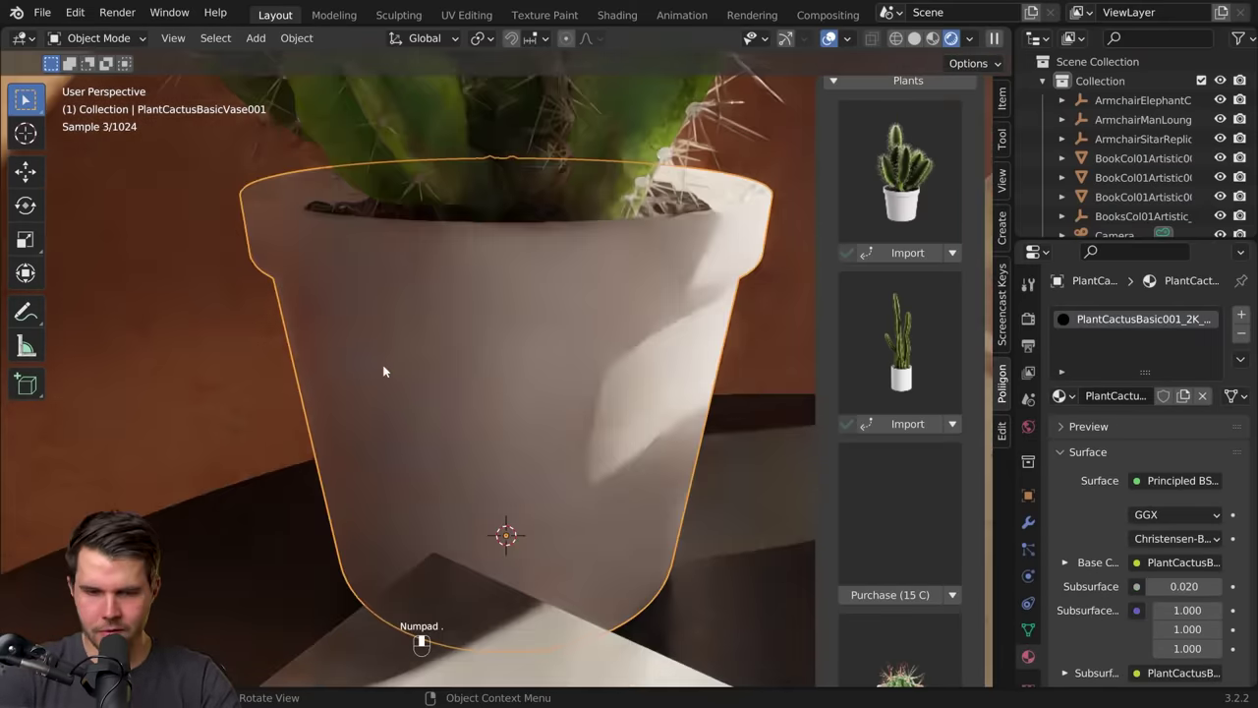
scroll(436, 393, down, 1)
scroll(435, 391, down, 5)
middle_drag(516, 377, 462, 396)
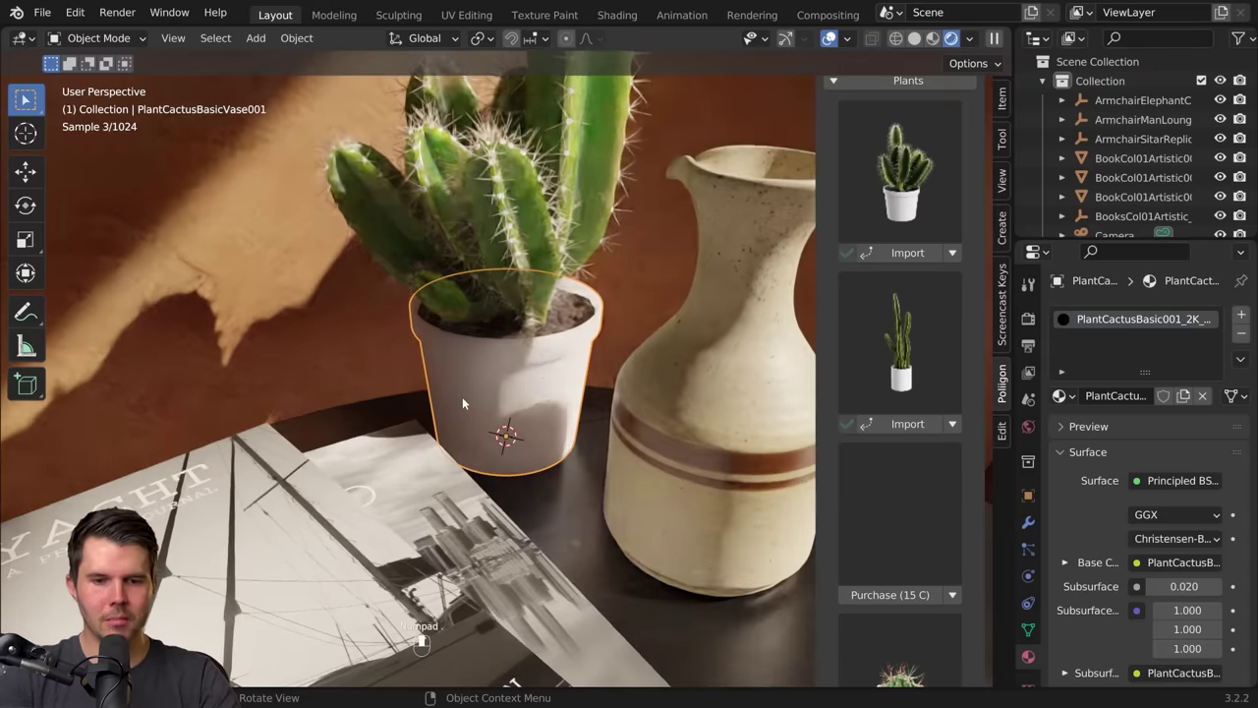
key(x)
click(548, 376)
Step: Change the model category from Plants to Interior Decorations and import the small stone floral pots beneath the cactus on the black table
scroll(914, 373, down, 5)
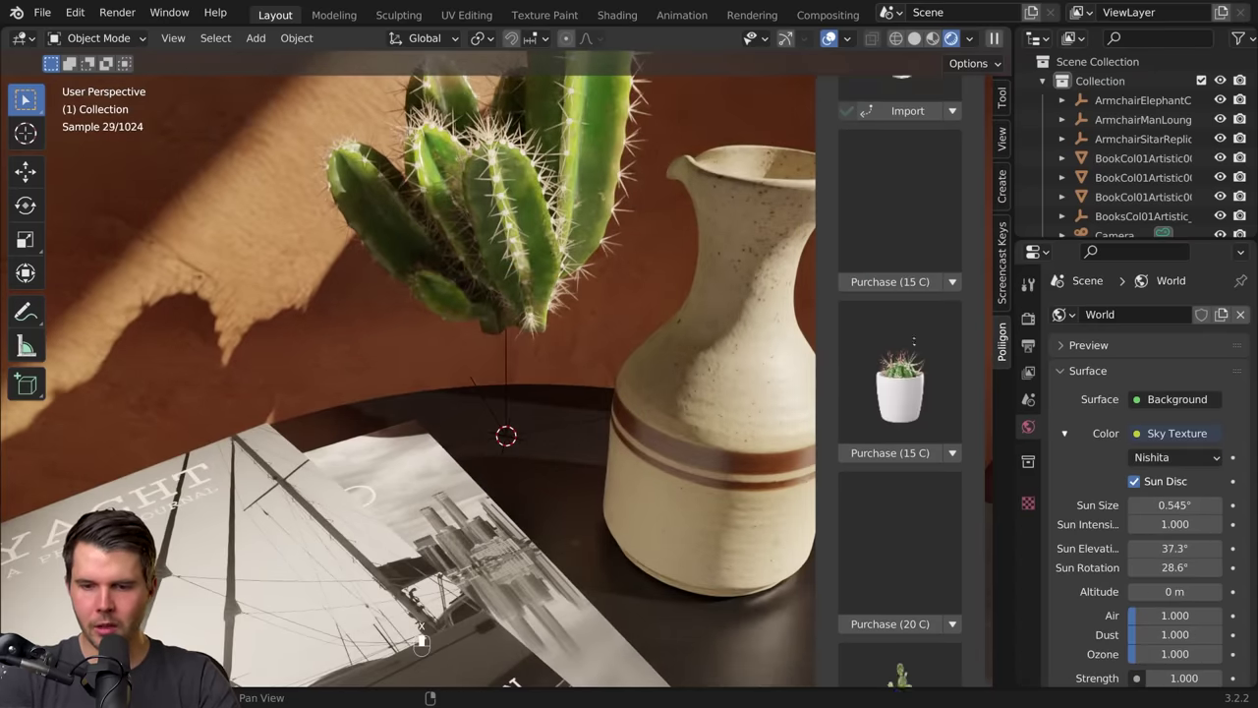
scroll(953, 543, up, 10)
click(967, 174)
click(908, 217)
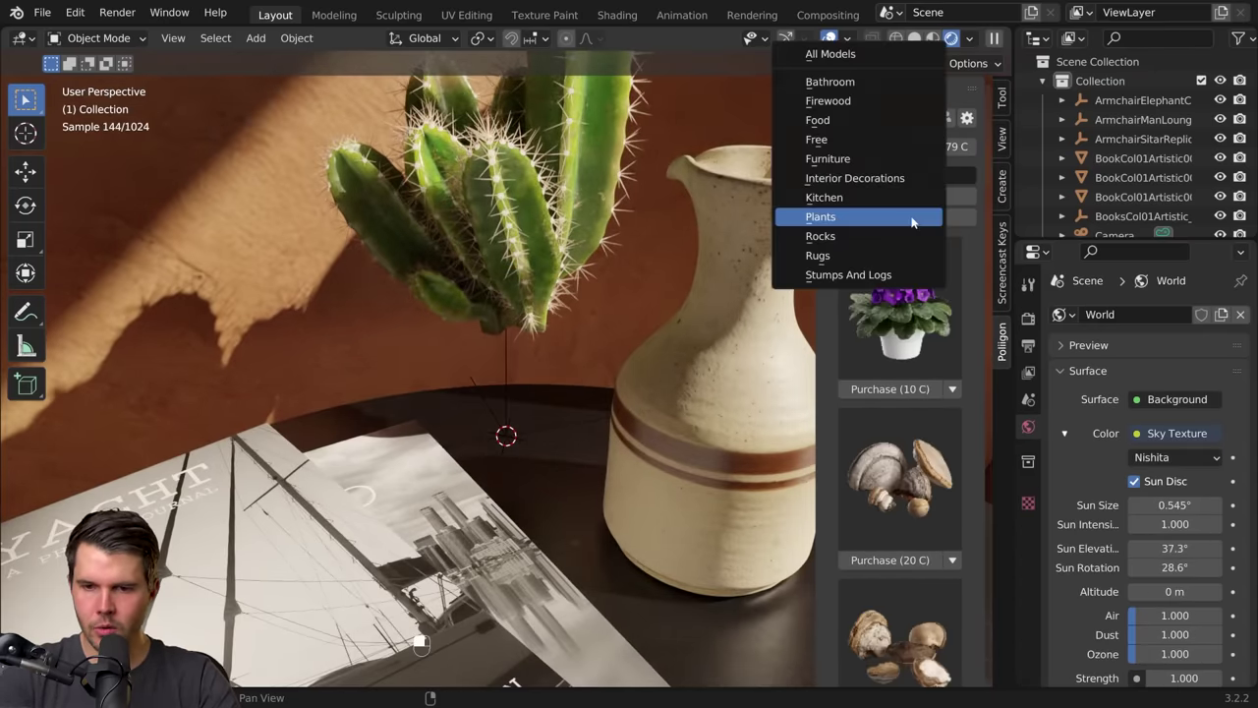
click(853, 175)
scroll(914, 492, down, 15)
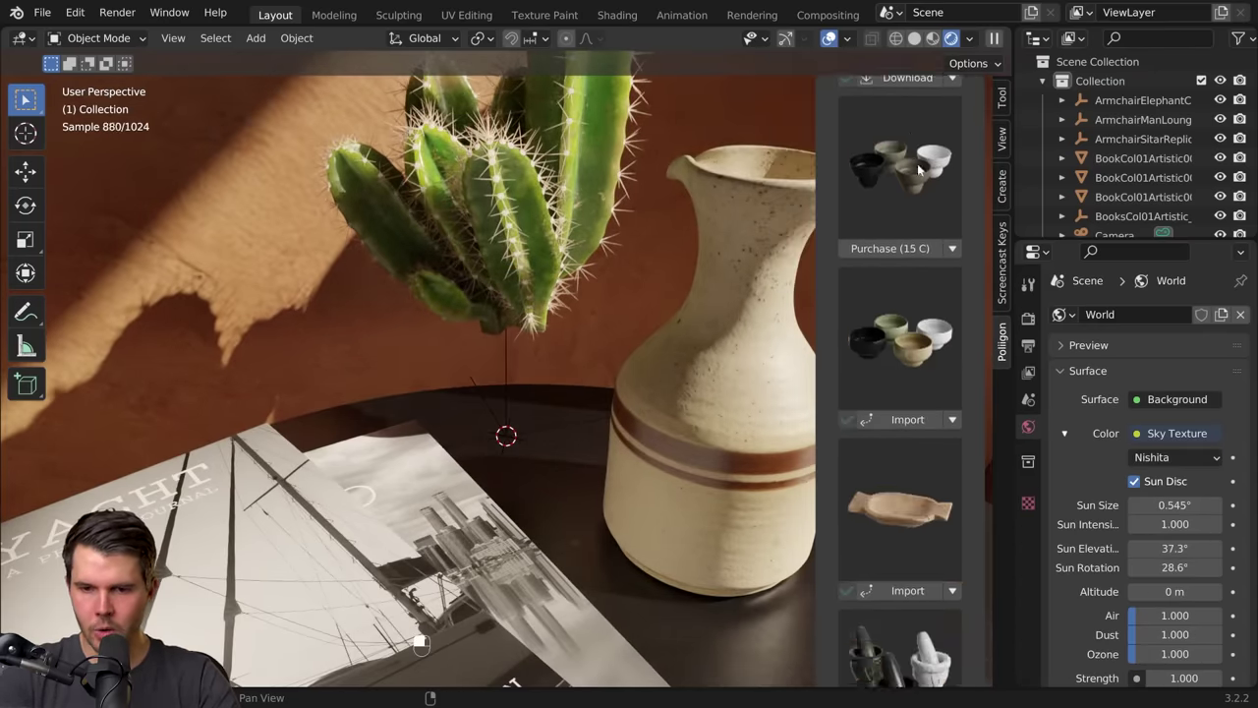
scroll(918, 480, up, 10)
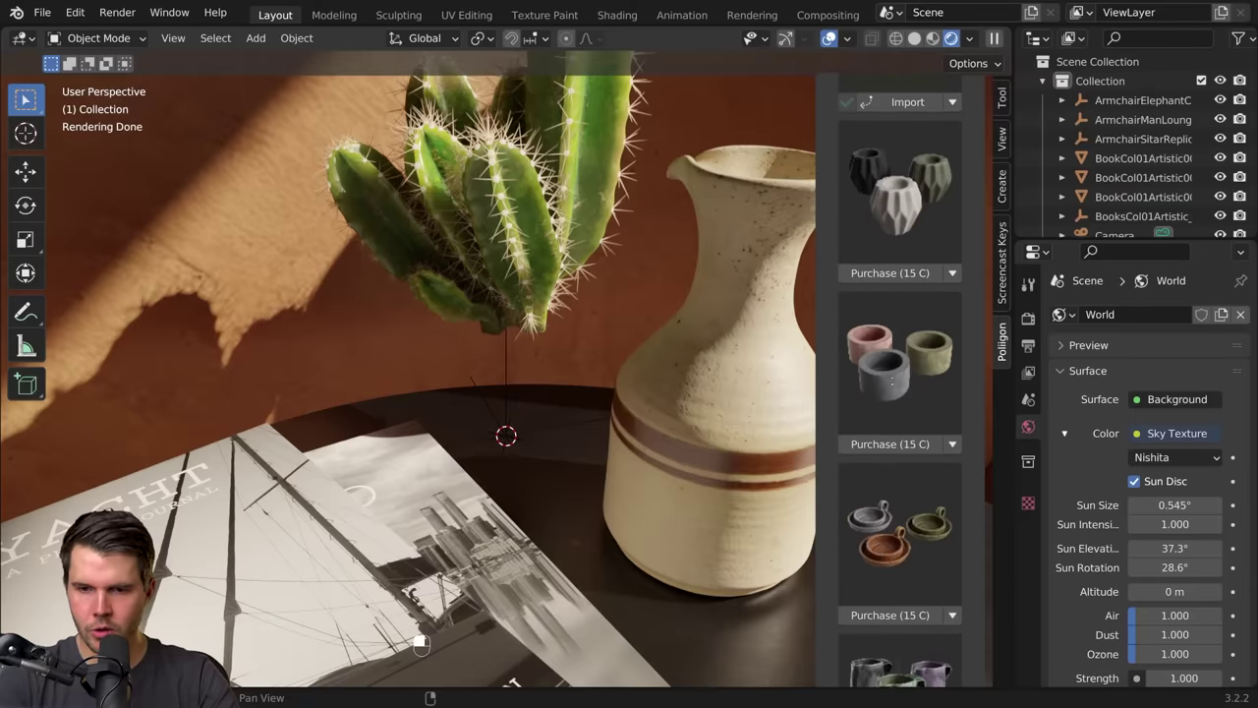
scroll(902, 440, down, 5)
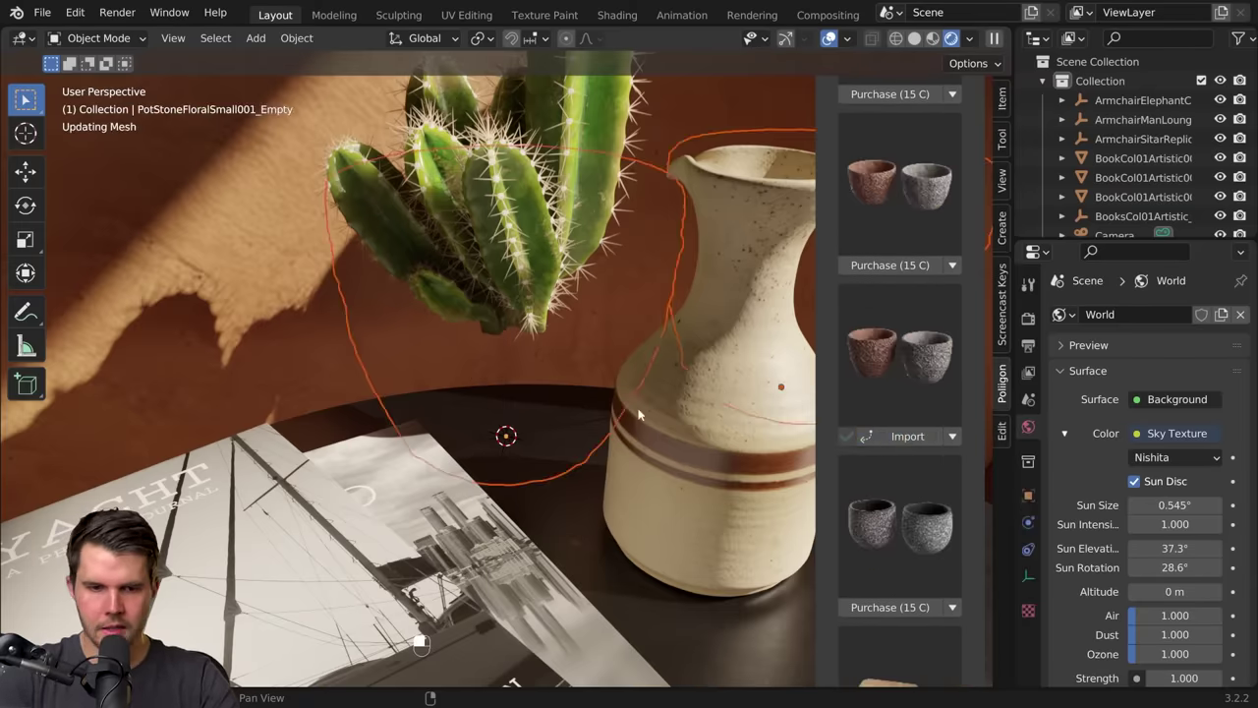
Step: Scale the grey floral stone pot to fit around the cactus base and delete the spare reddish pot
click(580, 339)
key(s)
click(590, 344)
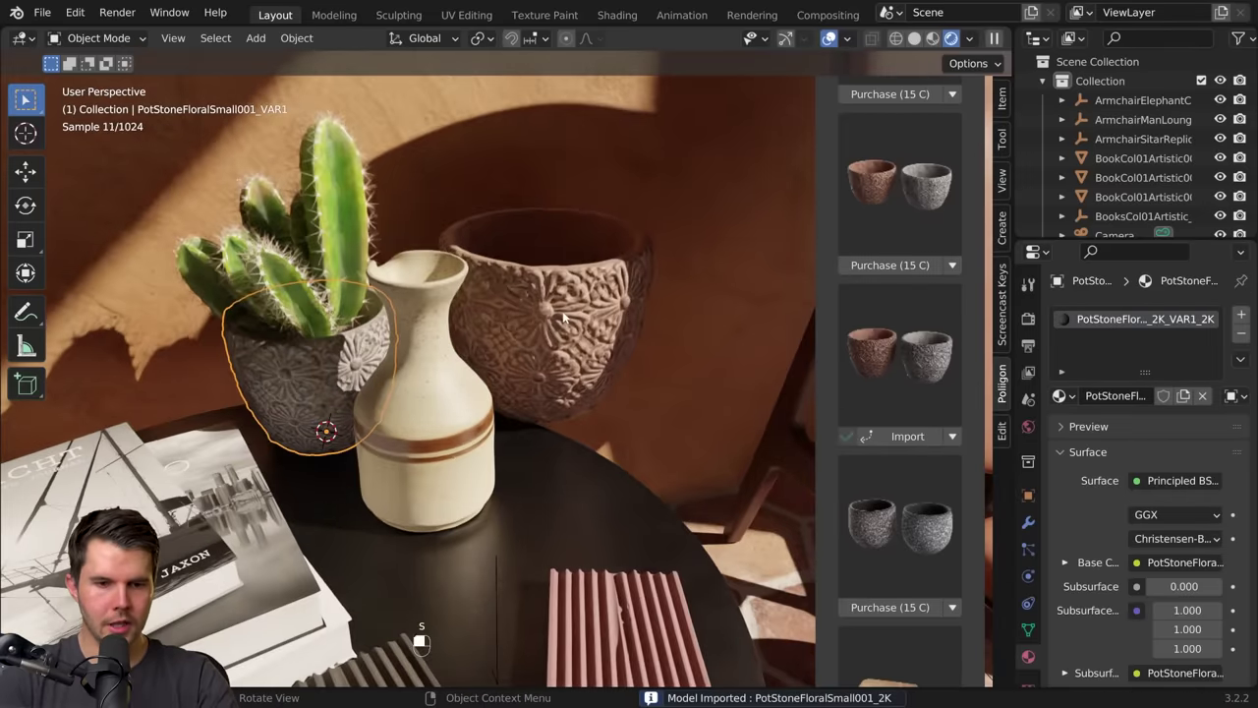
click(564, 317)
key(x)
click(558, 316)
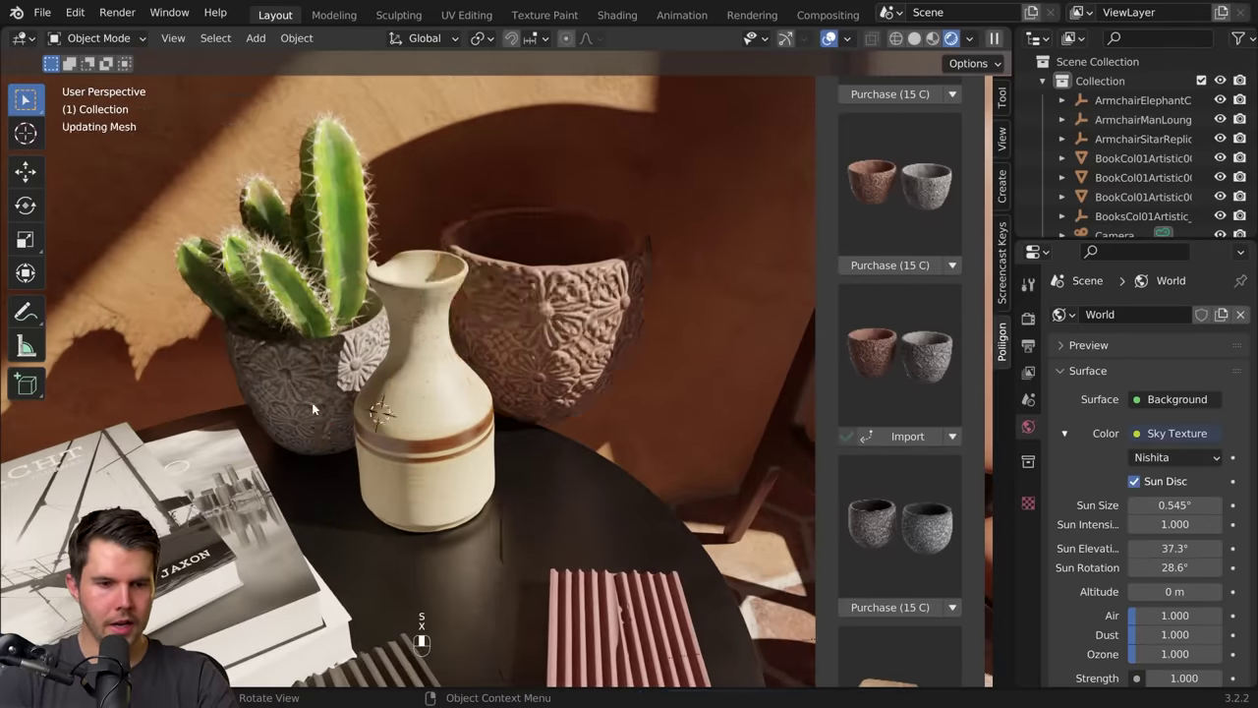
Step: Delete the white cylindrical pot from the saguaro cactus on the marble side table
scroll(329, 400, down, 8)
shift+middle_drag(357, 402, 429, 381)
scroll(430, 381, up, 3)
scroll(429, 374, up, 3)
click(478, 315)
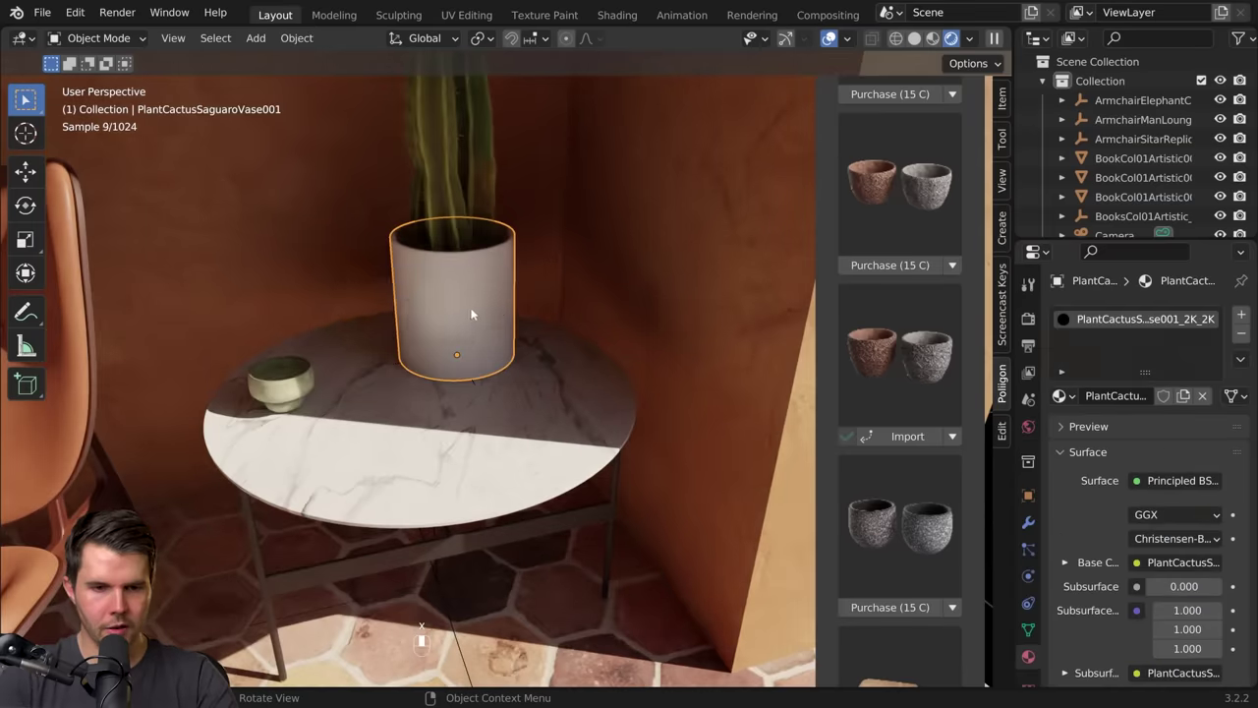
key(Delete)
Step: Import the terracotta clay pots onto the marble side table and scale them up to fit the saguaro cactus
scroll(923, 372, up, 2)
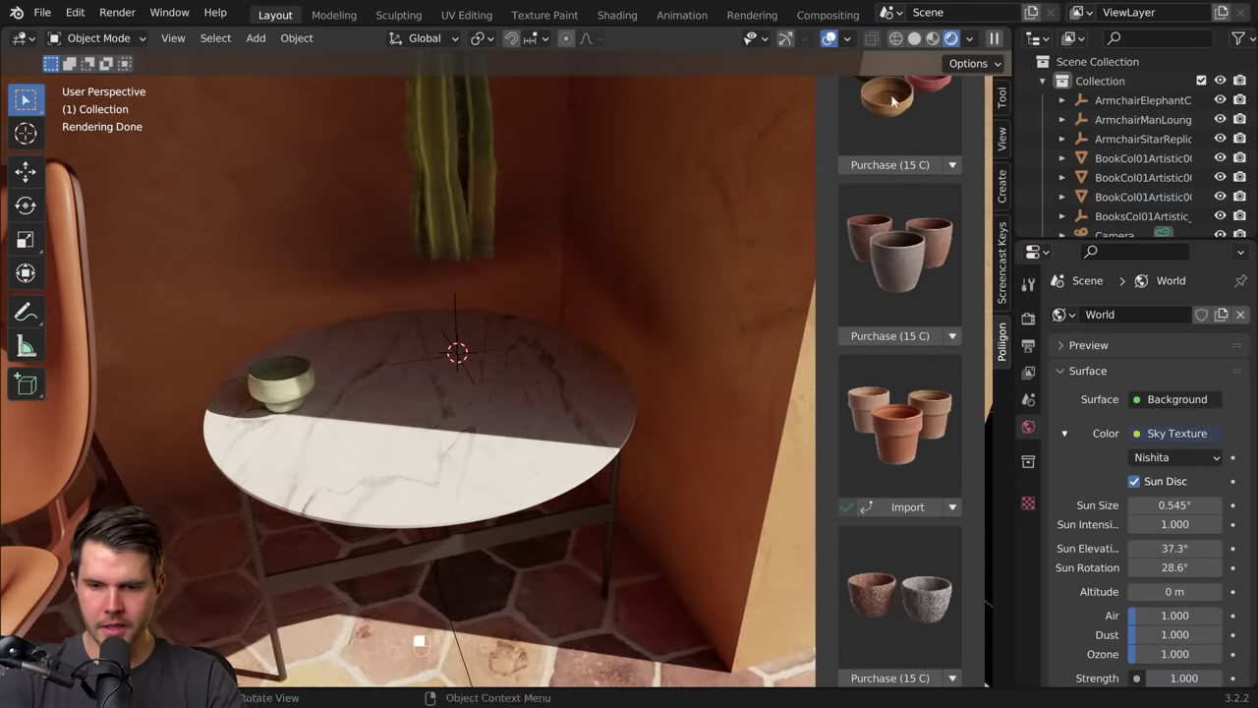
scroll(889, 423, down, 2)
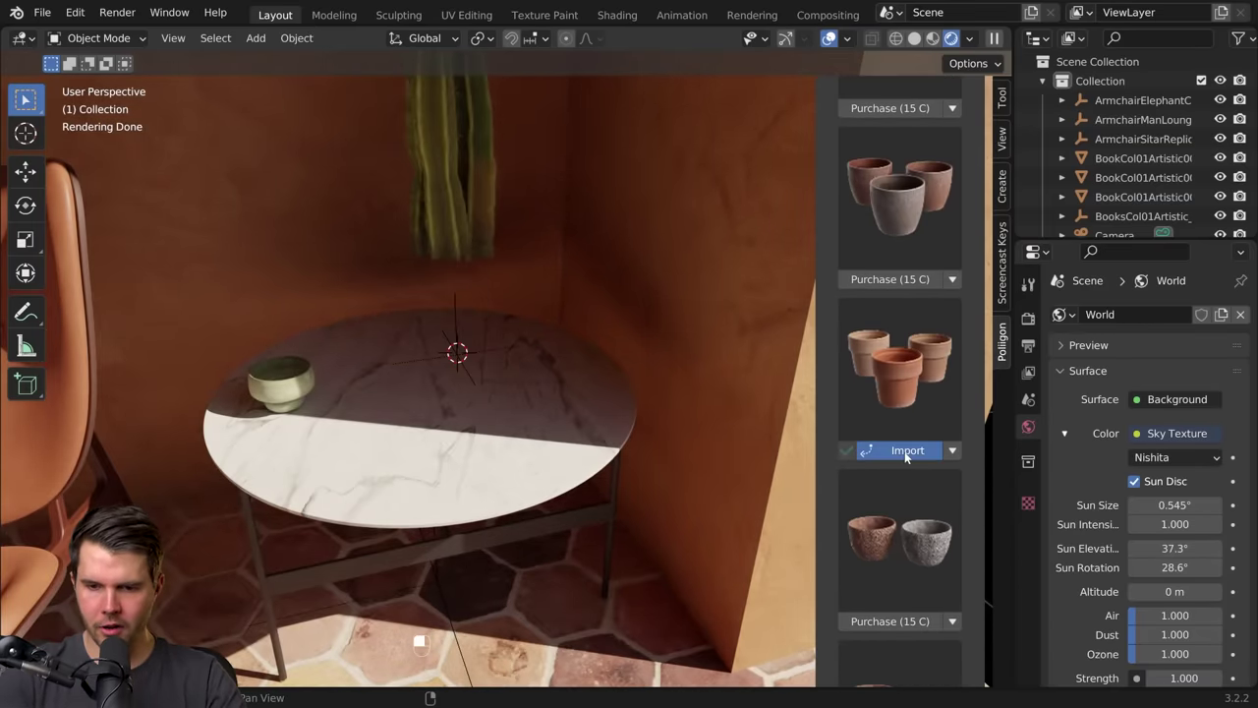
scroll(505, 329, up, 3)
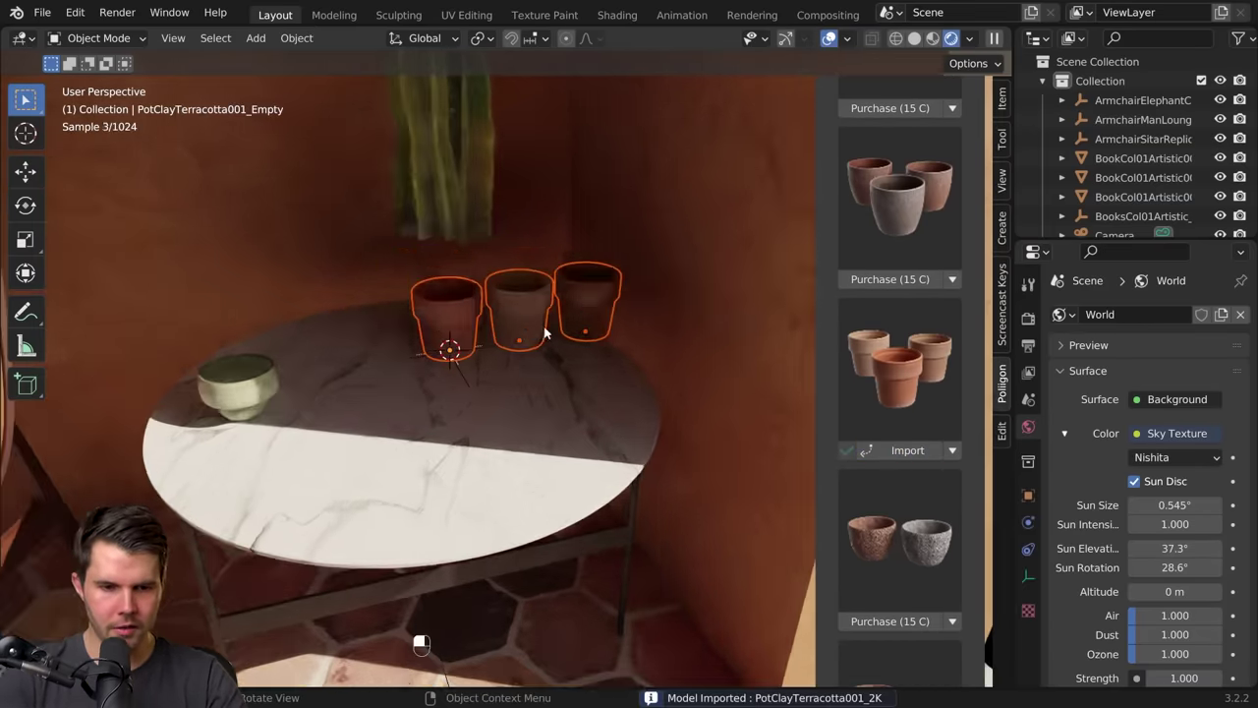
key(s)
click(640, 229)
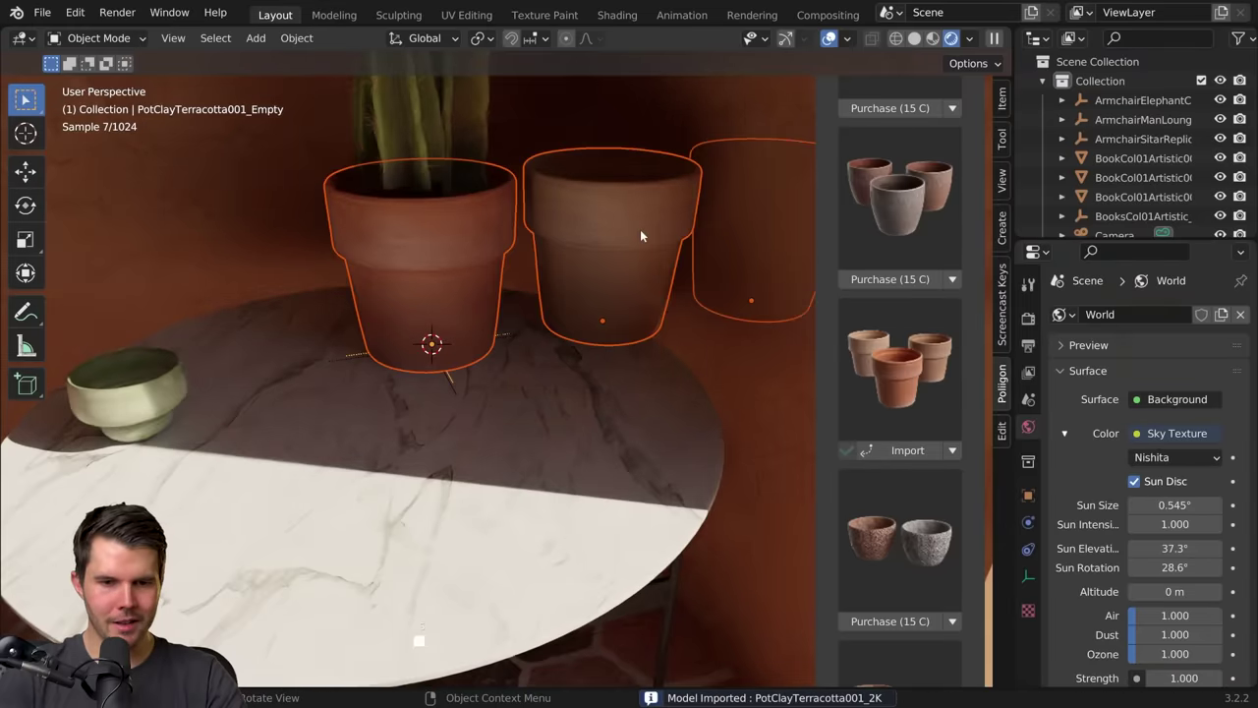
Step: Delete the two extra terracotta pots, keeping only the red one beneath the saguaro cactus
click(651, 238)
key(x)
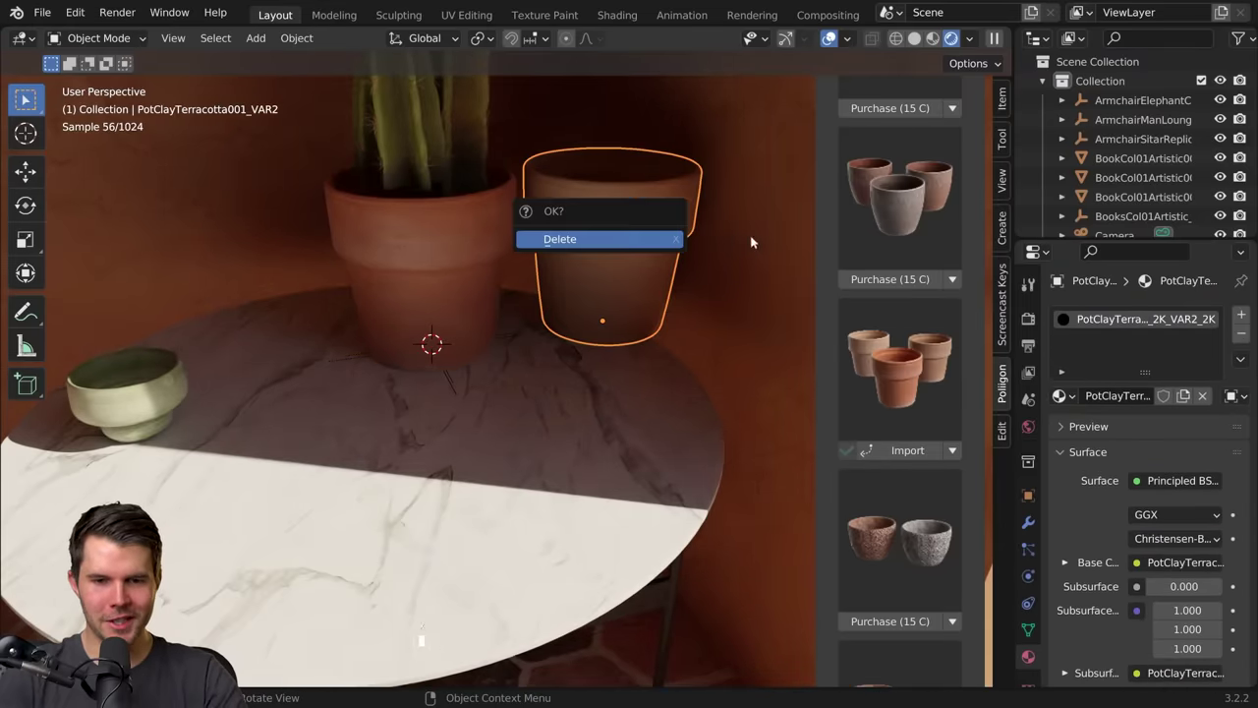
key(Return)
key(z)
key(4)
click(758, 228)
key(x)
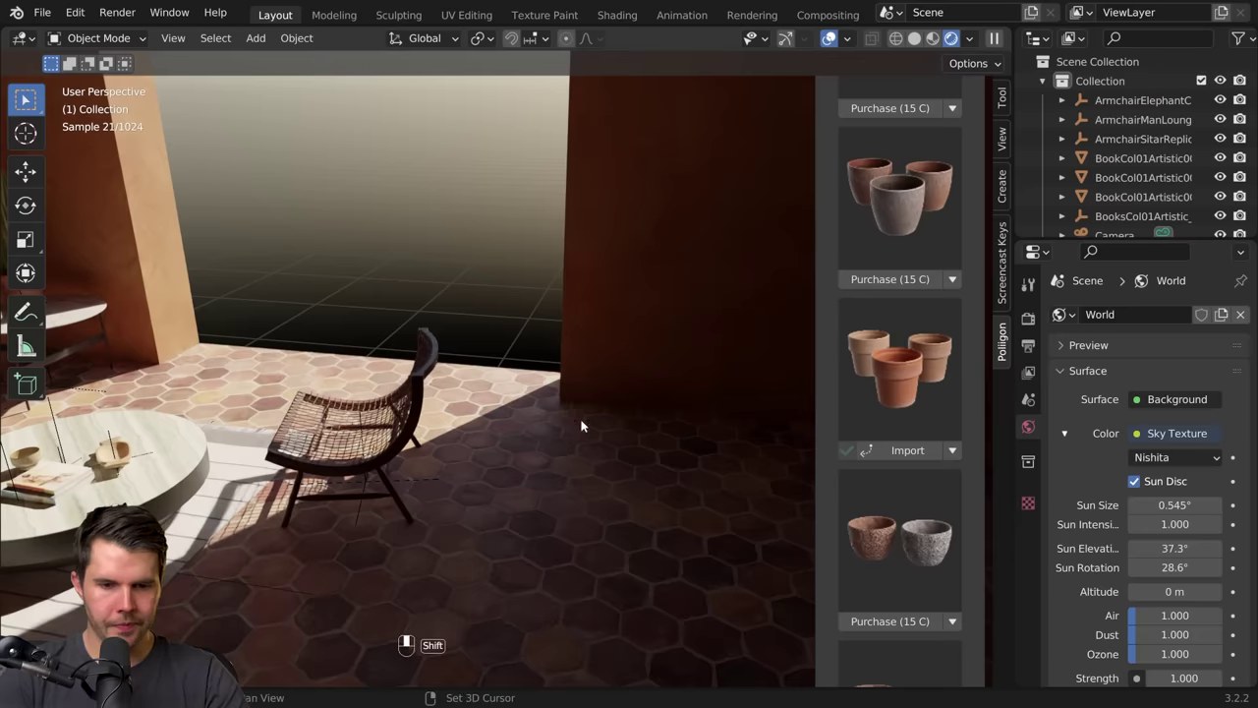
Step: Change the model category to Plants and check the Plant Banjo Fig 001 product page in the browser before returning to Blender
scroll(894, 208, up, 5)
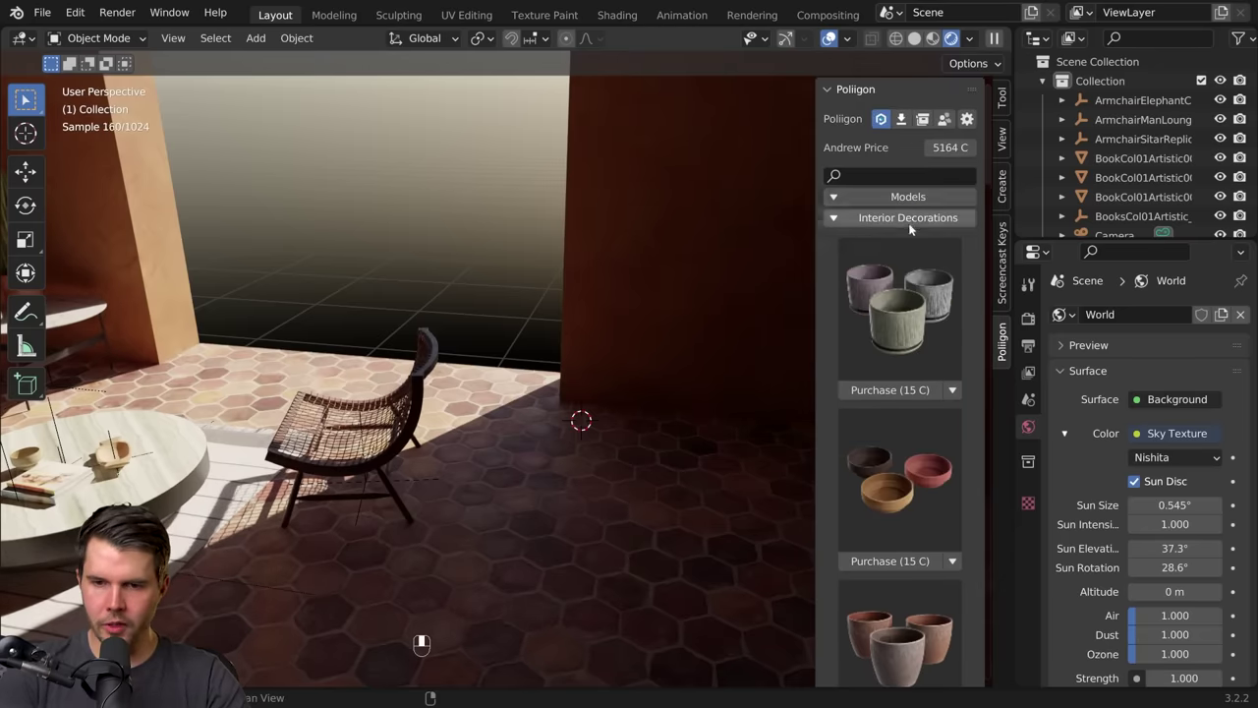
click(912, 209)
click(818, 262)
scroll(968, 385, down, 5)
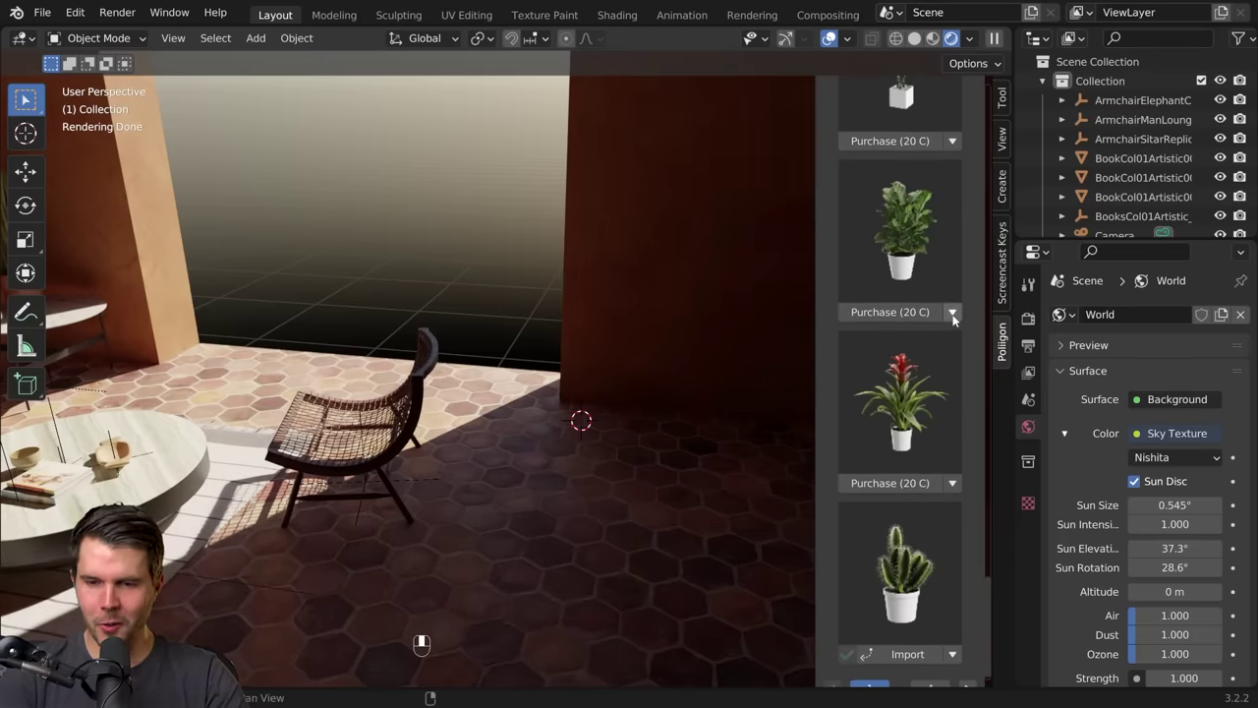
click(952, 312)
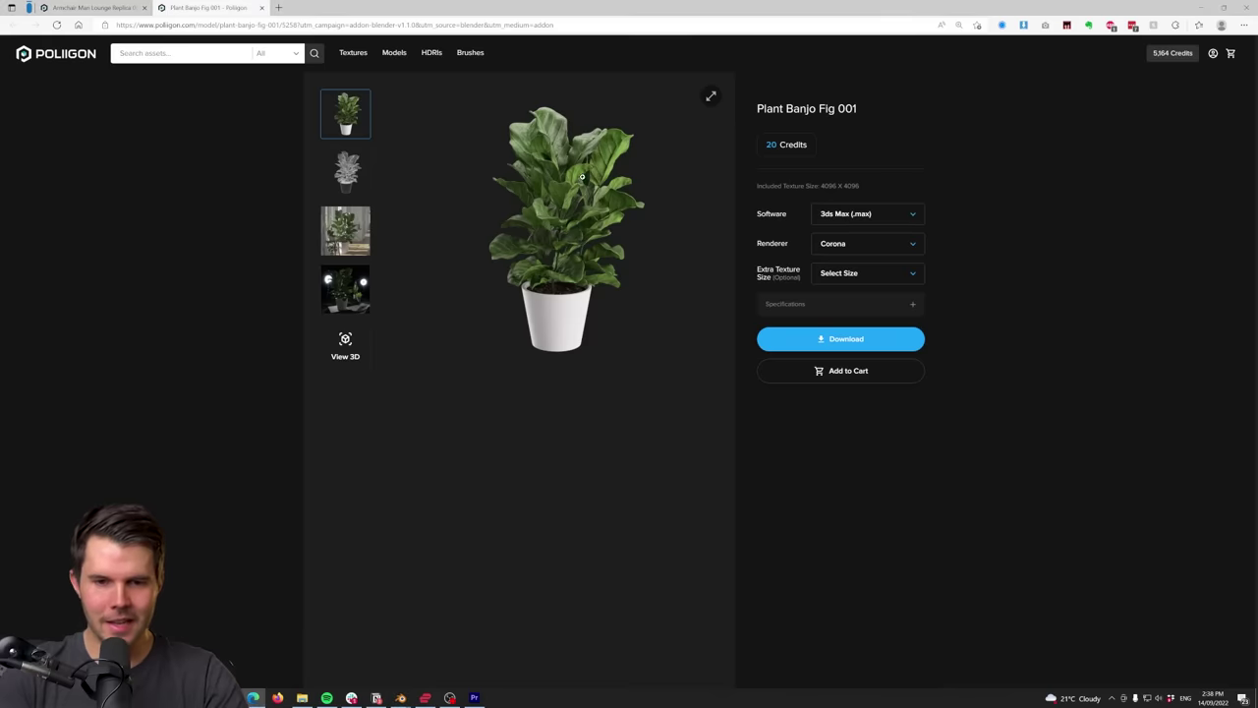
click(1199, 8)
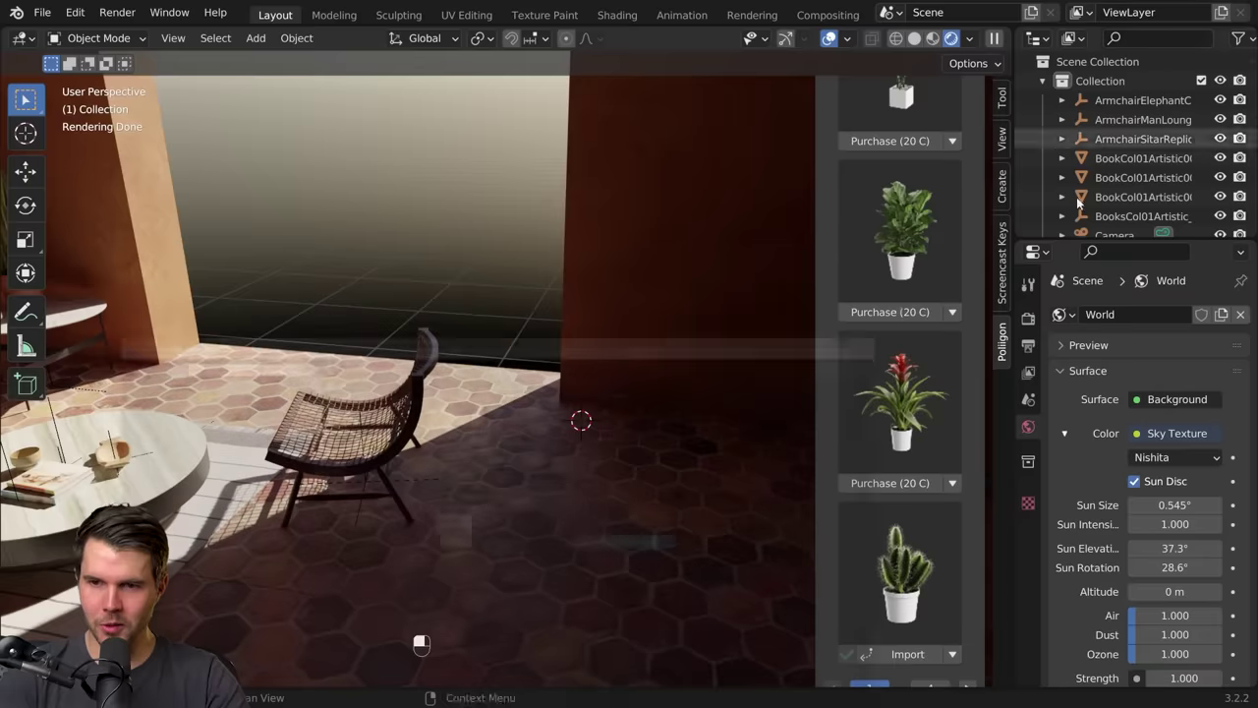
Step: Purchase and import the Banjo Fig plant and move it across the floor to stand behind the woven chair
click(889, 312)
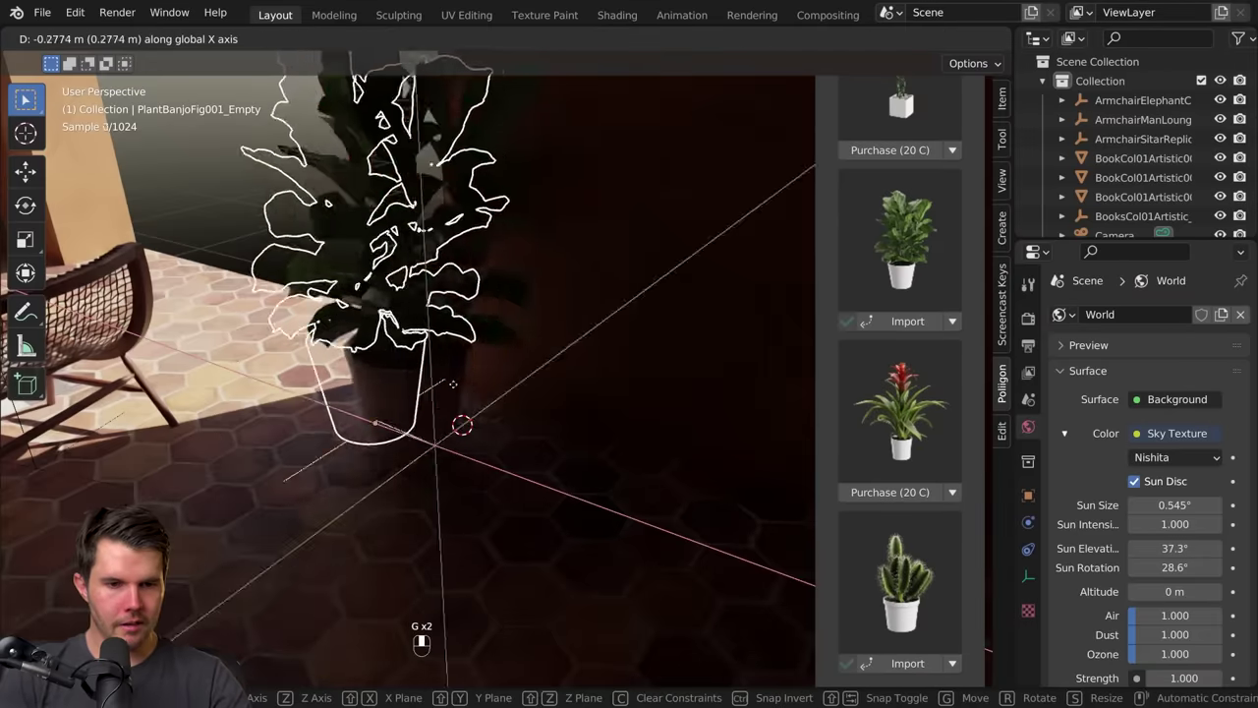
middle_drag(453, 384, 418, 370)
click(291, 323)
shift+middle_drag(292, 324, 447, 422)
scroll(424, 306, up, 5)
key(alt+a)
shift+middle_drag(424, 306, 513, 410)
scroll(513, 410, down, 6)
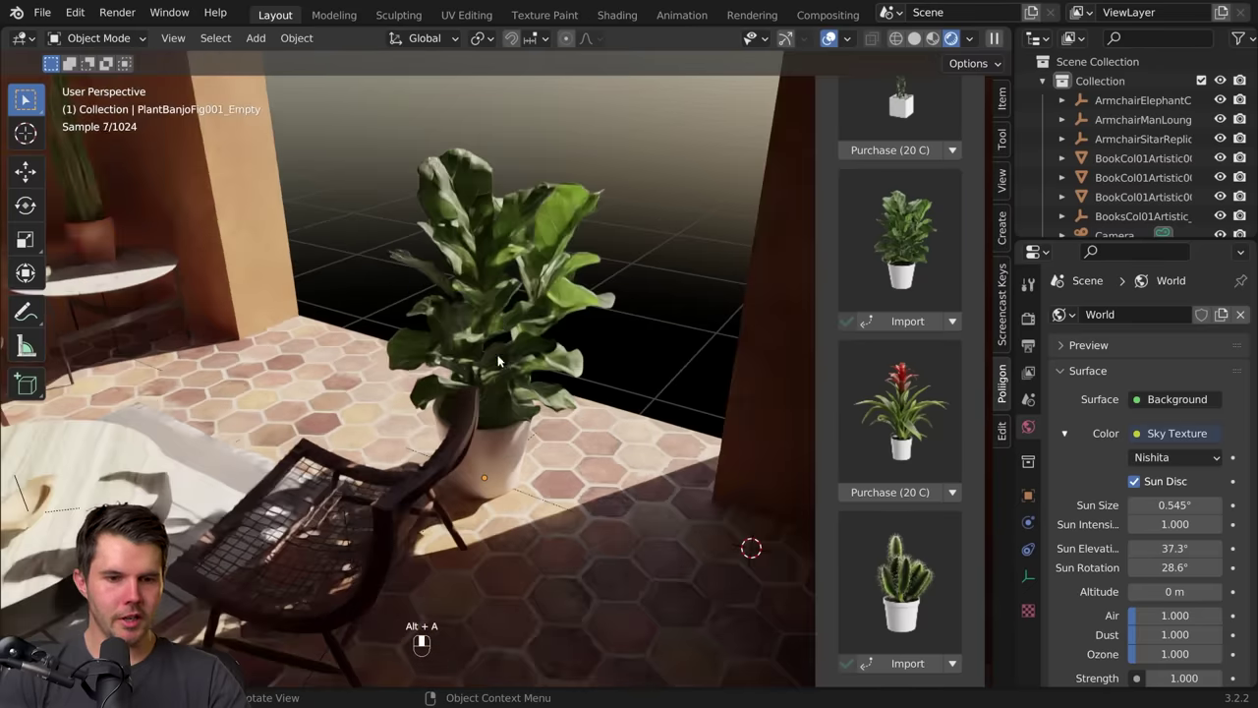
Step: Select the Banjo Fig plant and move it away from the woven chair, towards the dark wall
click(537, 499)
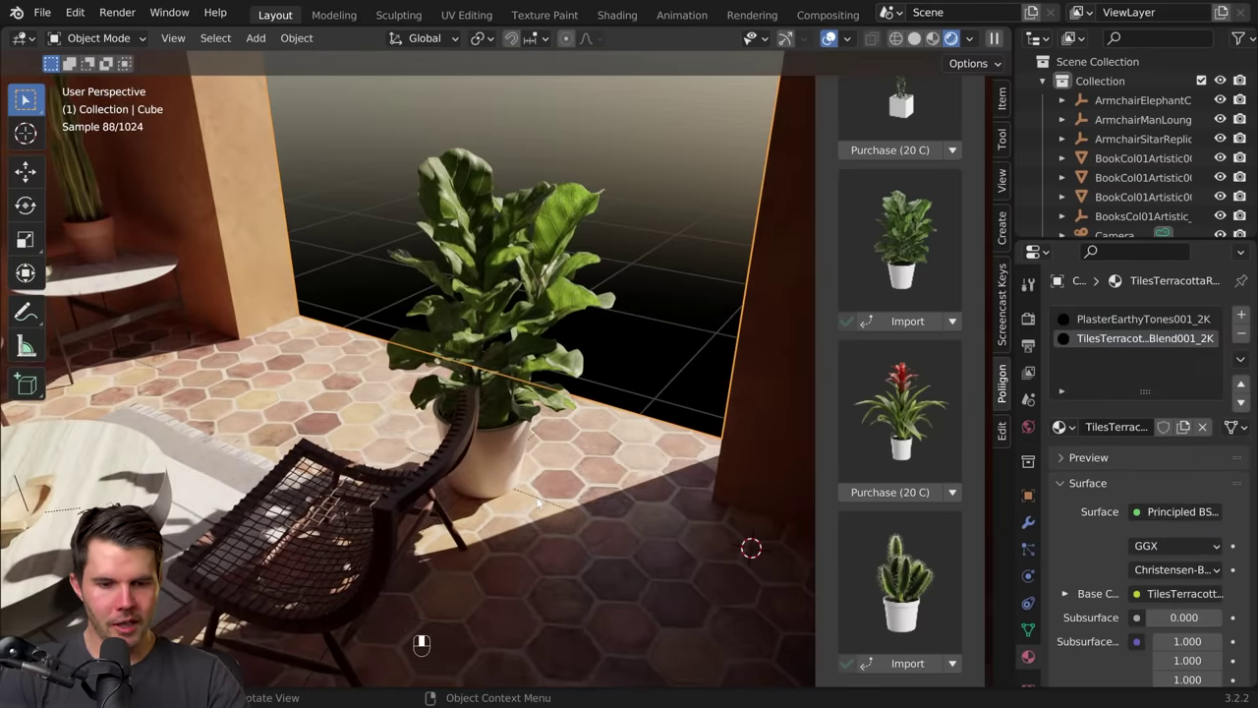
click(538, 503)
key(g)
key(x)
click(682, 558)
shift+middle_drag(682, 556, 507, 442)
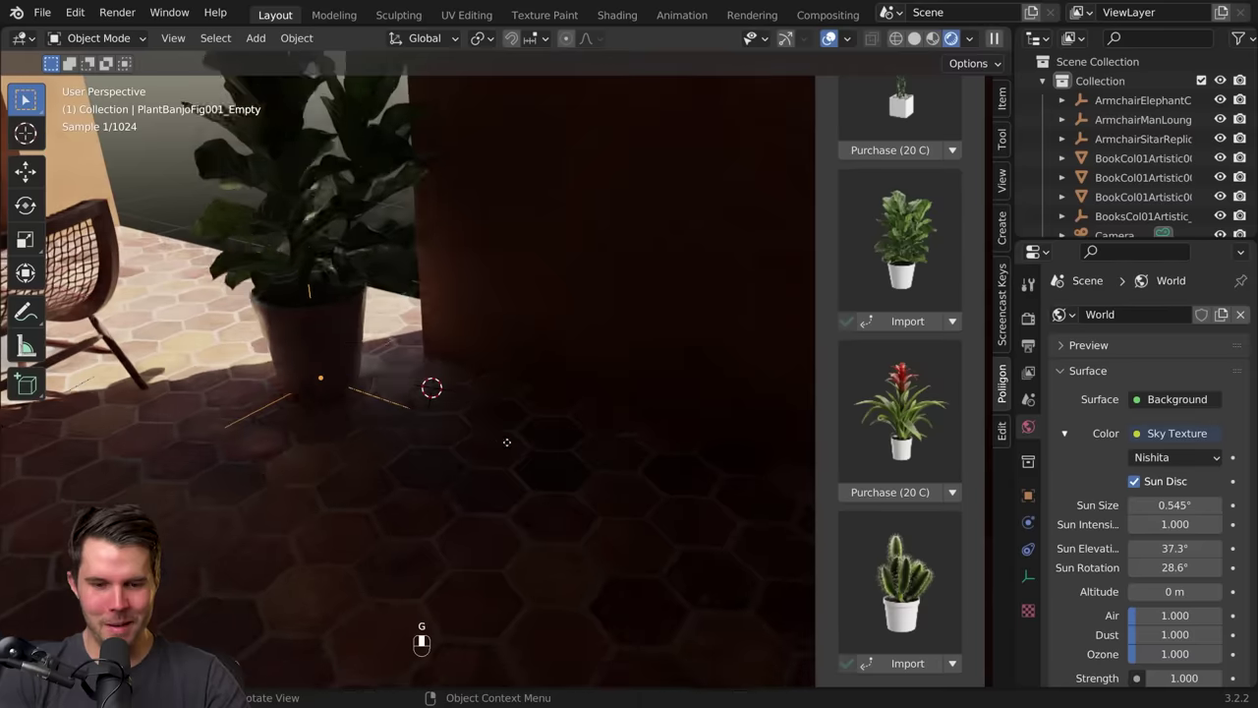
Step: Shift the Banjo Fig plant along X beside the dark wall and rotate it about the Z axis
key(g)
key(x)
key(r)
key(z)
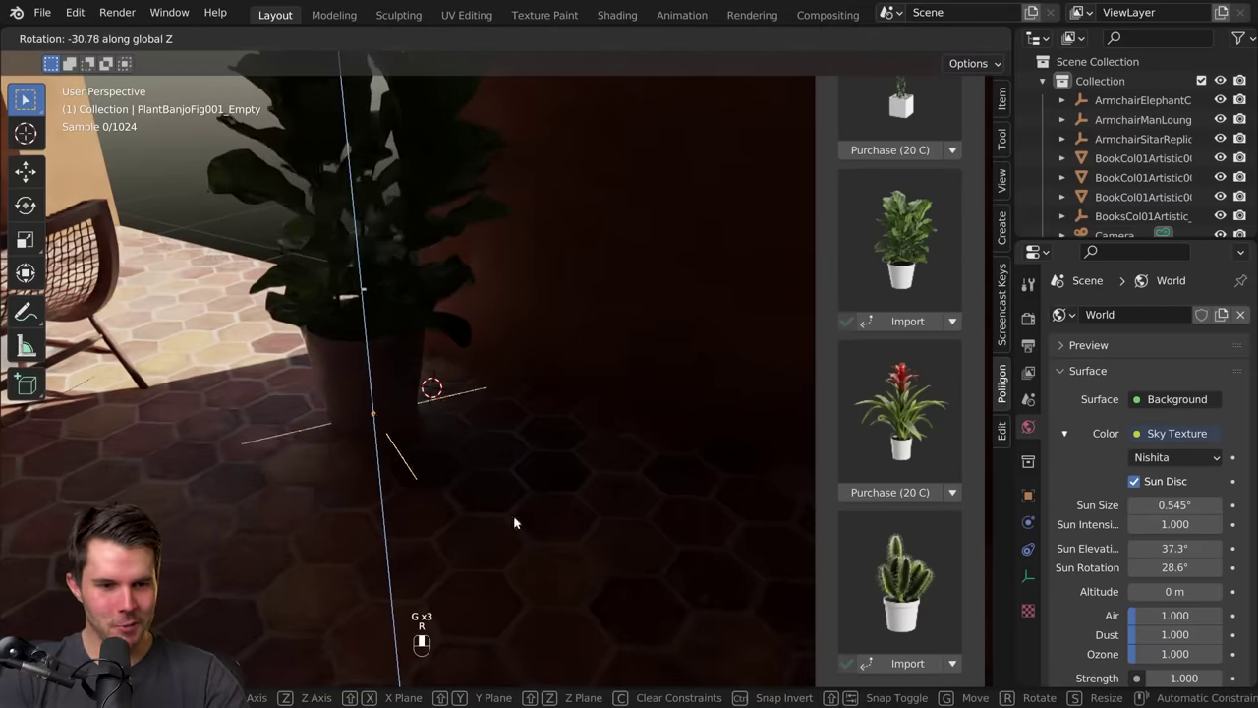
click(514, 523)
key(g)
key(x)
click(523, 448)
scroll(508, 421, down, 4)
key(alt+a)
middle_drag(508, 421, 542, 396)
scroll(543, 384, up, 2)
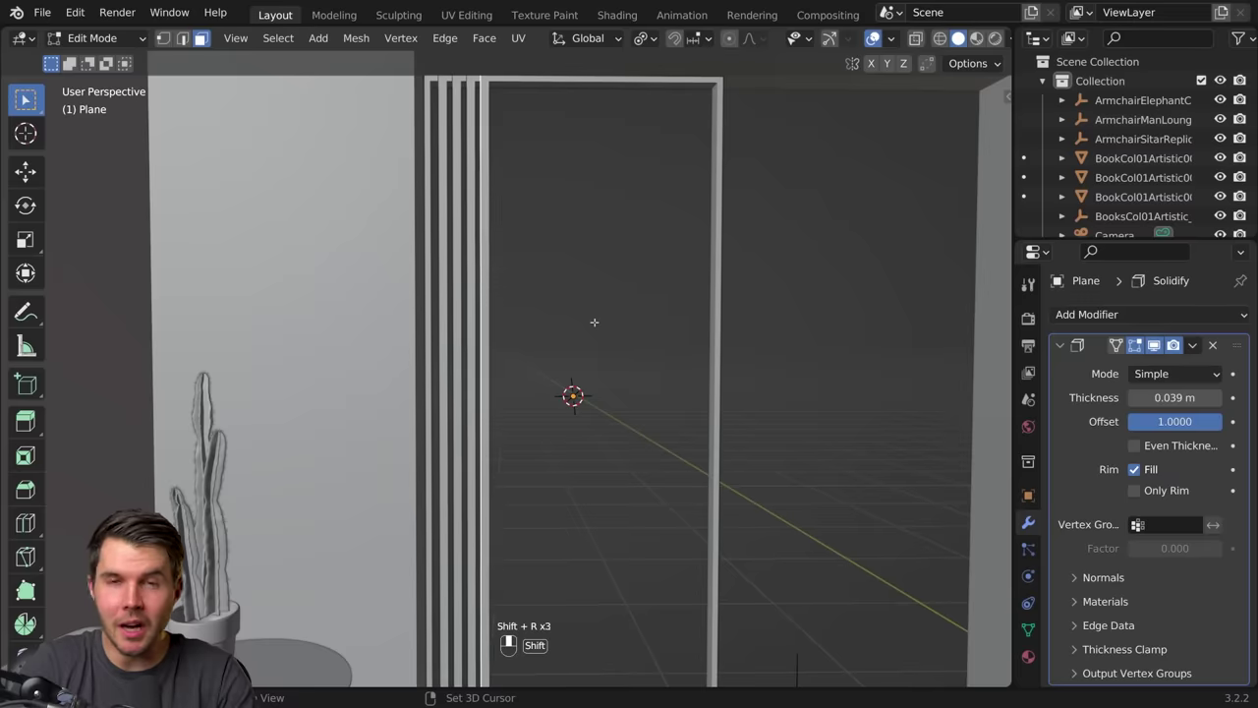
Step: Repeat the last slat duplication to fill the door frame with evenly spaced vertical slats
key(shift+r)
key(shift+r)
key(shift+r)
key(shift+r)
key(shift+r)
key(shift+r)
key(shift+r)
key(shift+r)
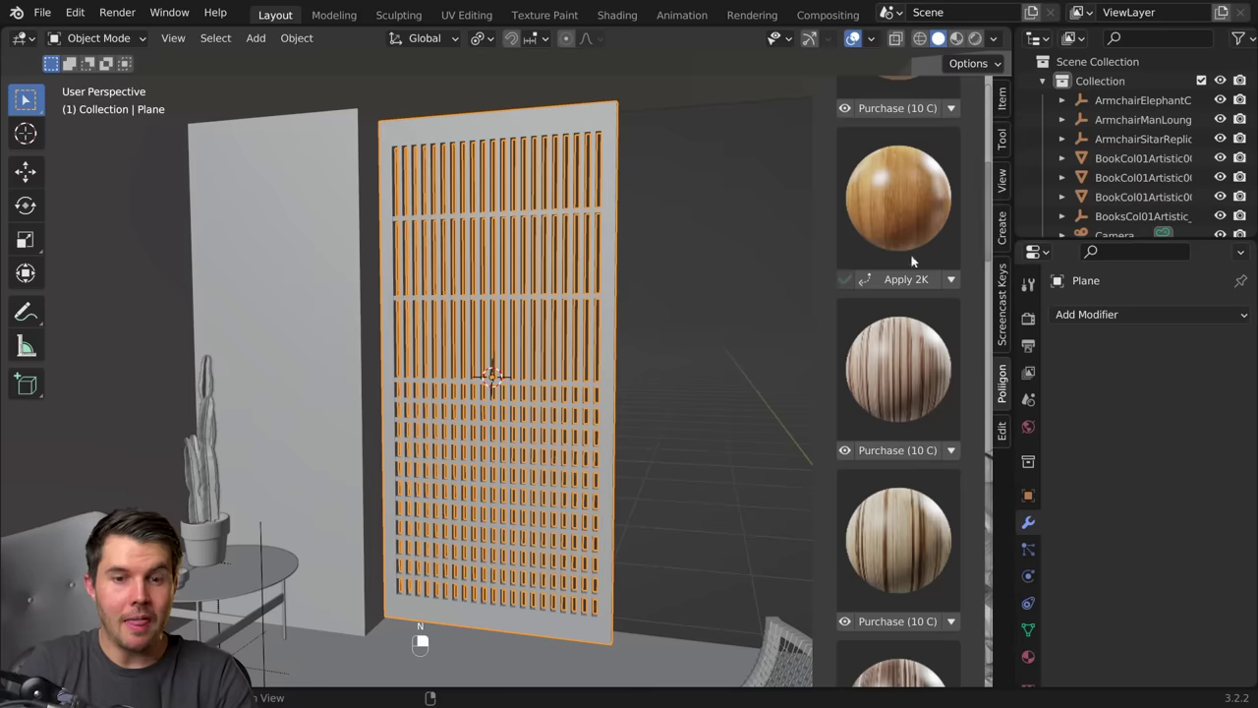
Step: Apply the 2K orange-brown wood material to the lattice door panel
click(905, 280)
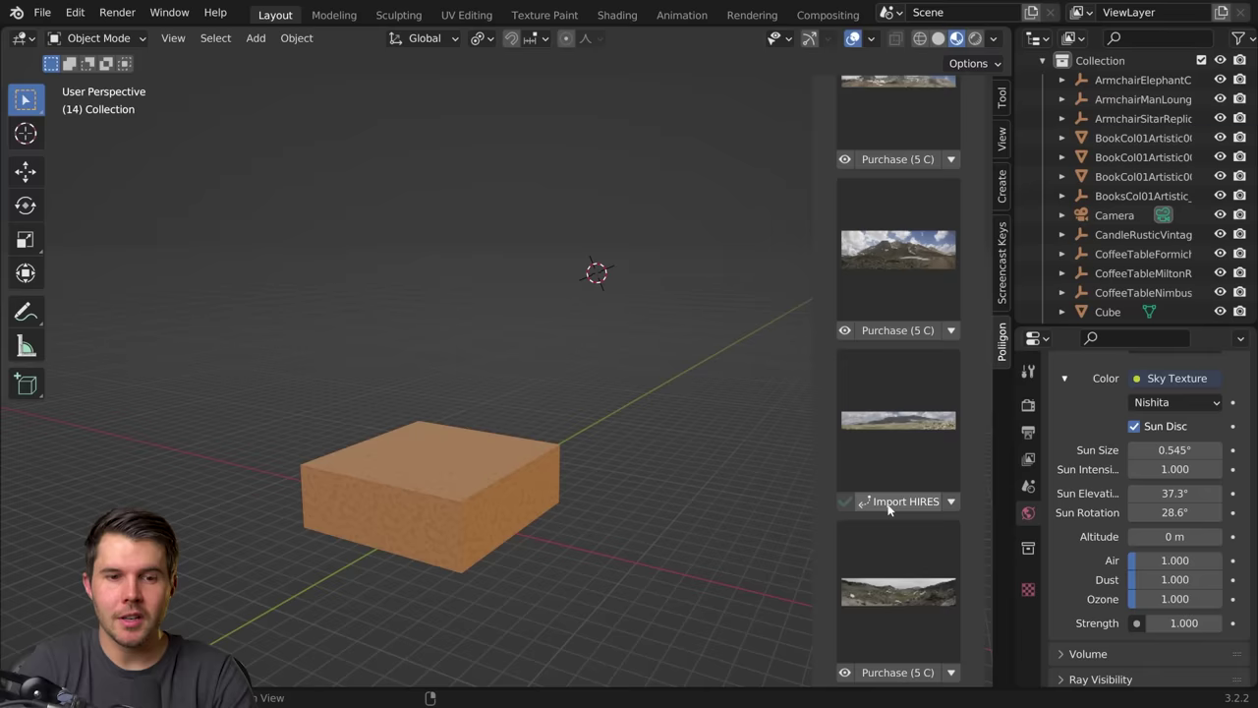
Step: Import the grassy mountain backplate in HIRES outside the room and scale it up
click(897, 419)
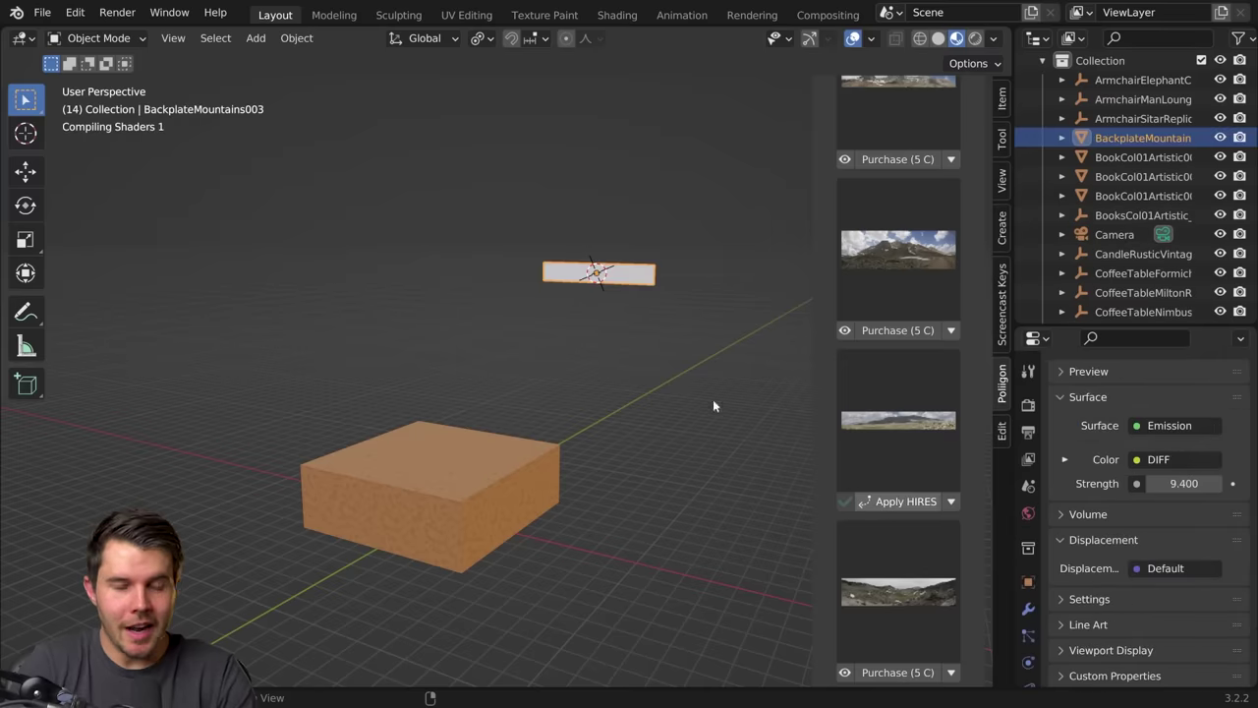
key(s)
click(746, 394)
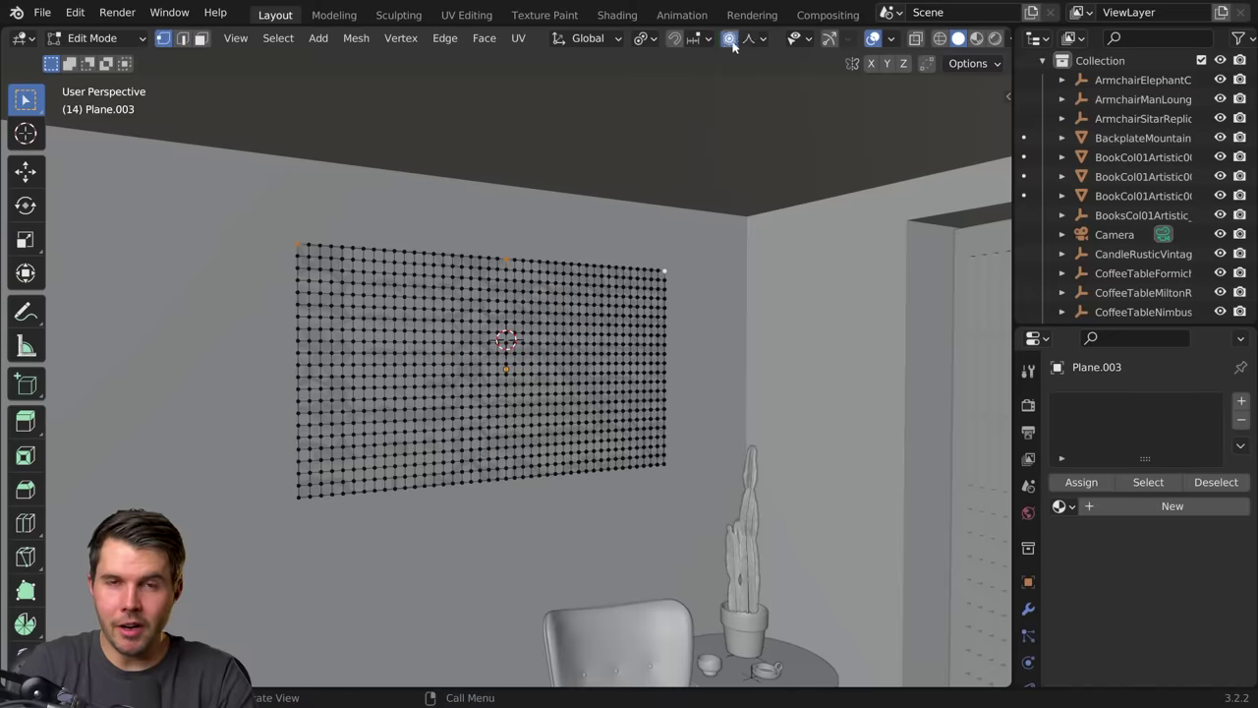
Step: Raise the wall hanging's top corner and top middle vertices along Z with proportional editing
key(g)
key(z)
click(733, 59)
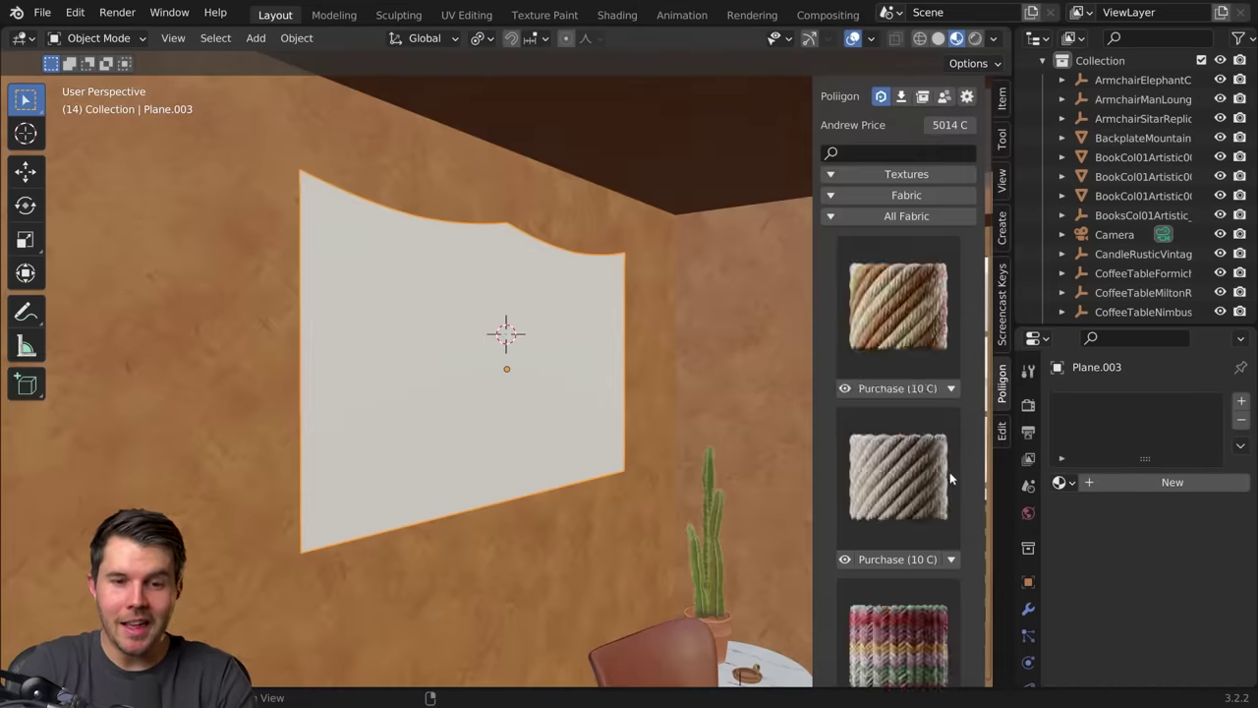
Step: Pick a texture from the All Fabric category for the wall hanging and open the UV Editing workspace
scroll(949, 479, down, 15)
scroll(913, 432, up, 5)
click(863, 414)
click(467, 15)
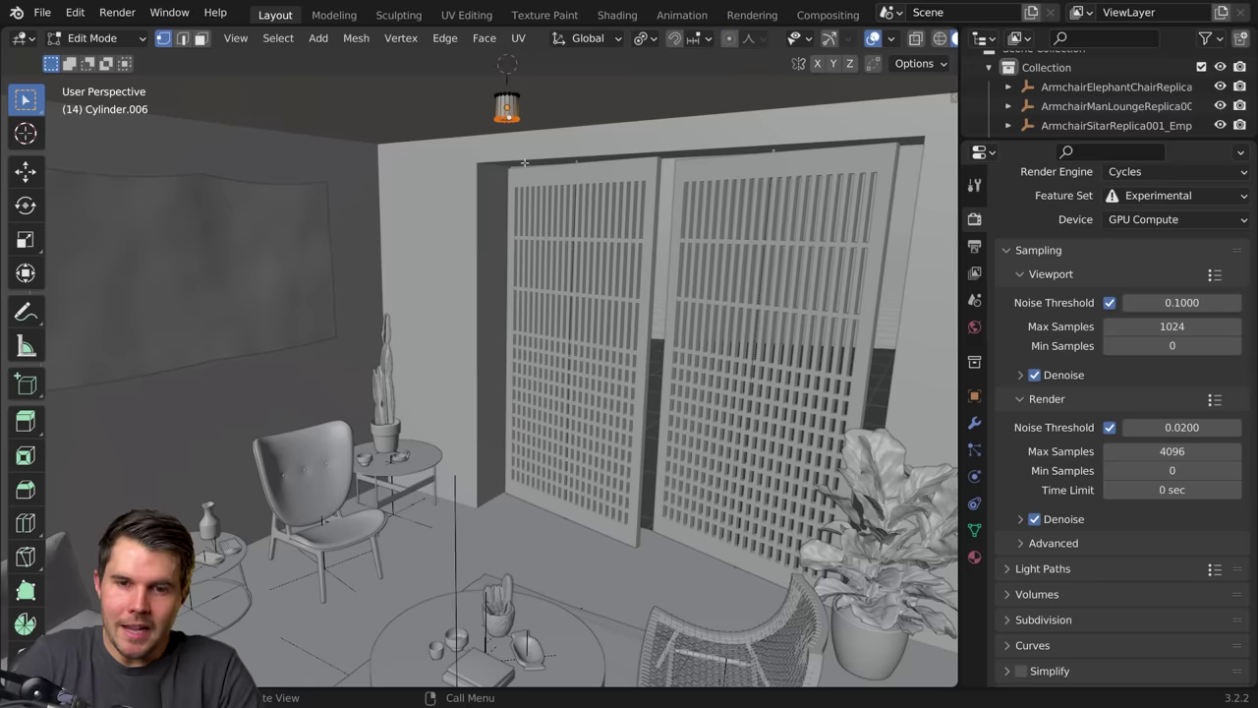
Step: Lower the lamp cylinder's bottom ring along Z, extrude it further down and scale it outward into a conical shade
key(g)
key(z)
click(524, 237)
key(e)
click(531, 292)
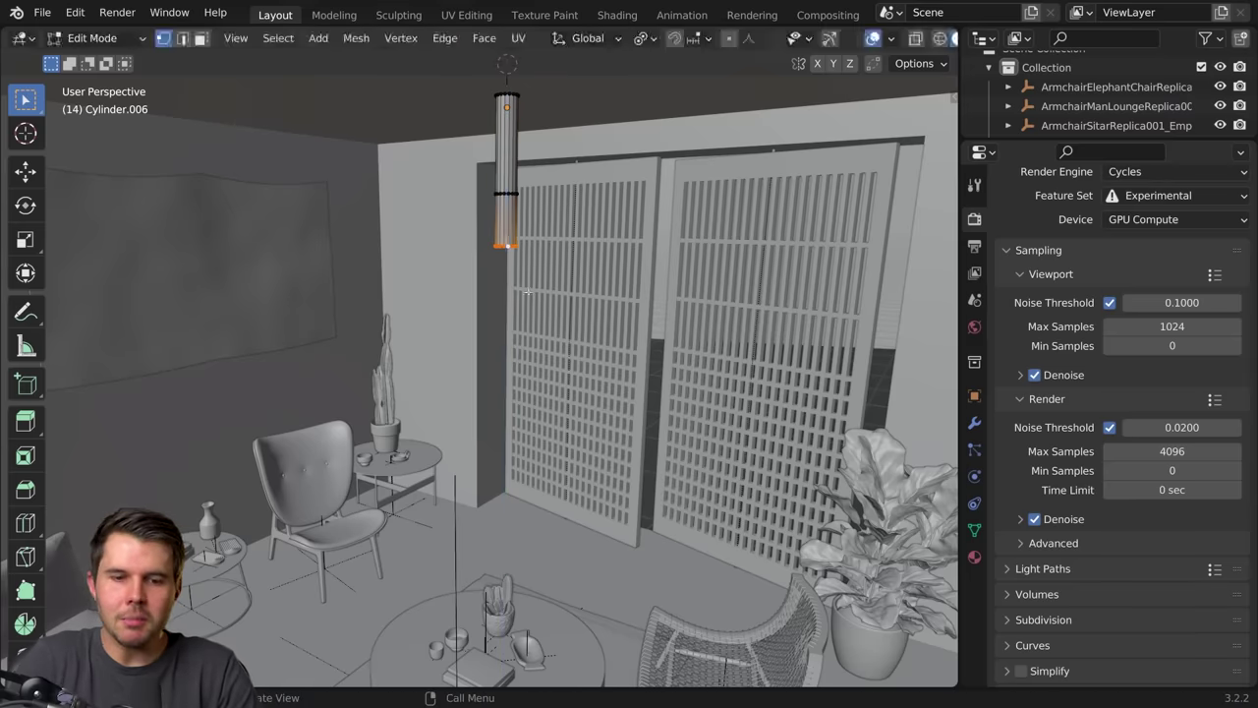
key(s)
click(804, 291)
Step: Delete the face closing the bottom of the conical lampshade
key(ctrl+l)
key(x)
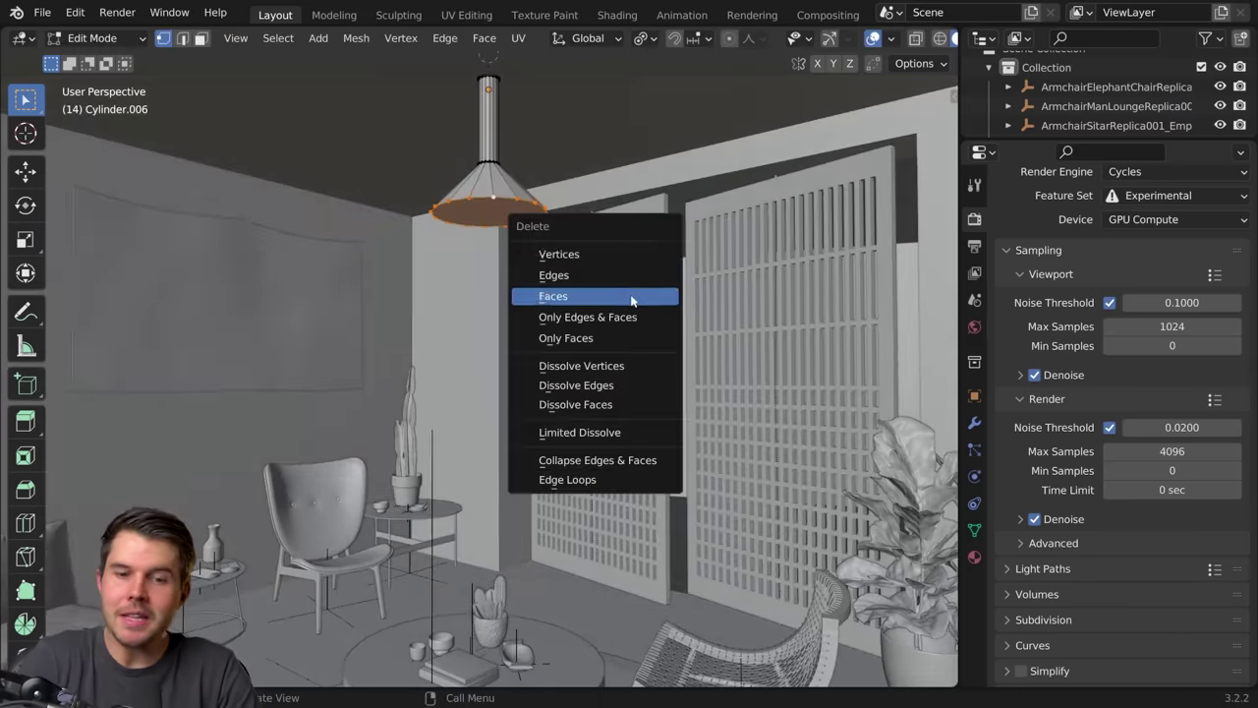